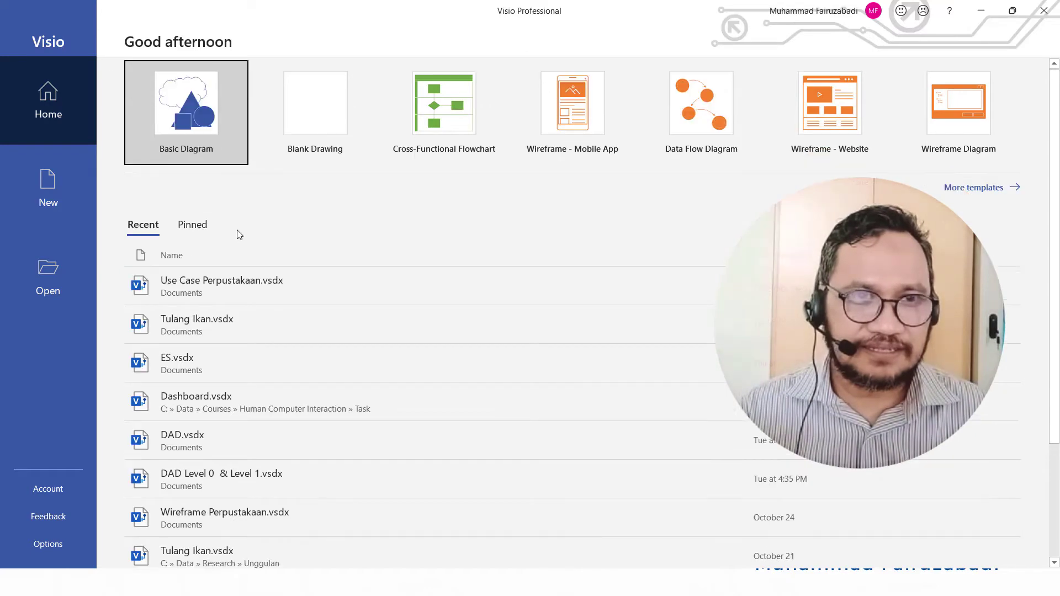
Step: Start a new drawing and list the templates in the suggested Software search
scroll(236, 231, "up", 2)
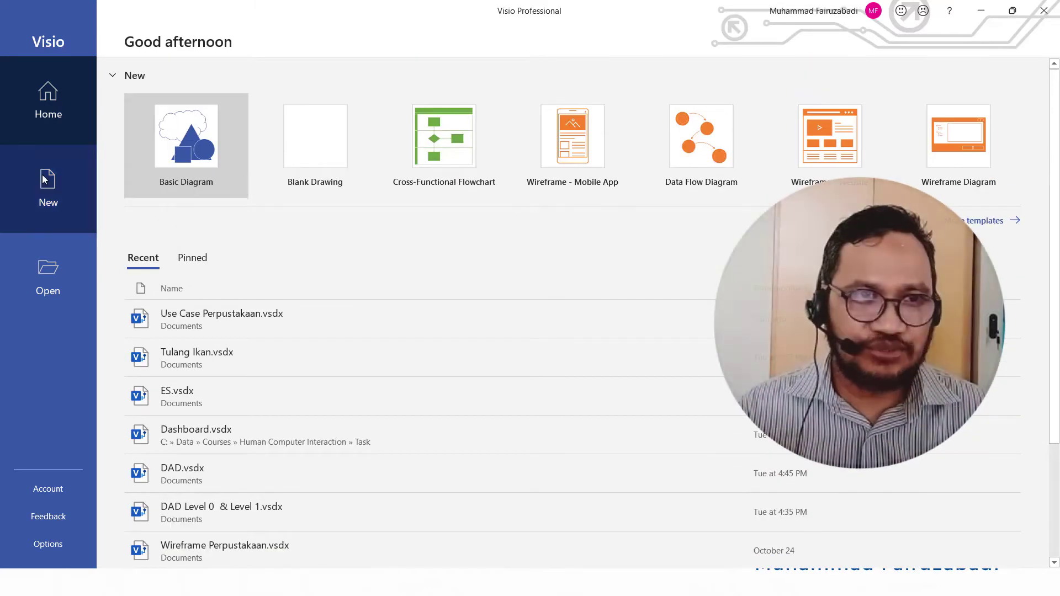
left_click(48, 187)
scroll(469, 273, "down", 2)
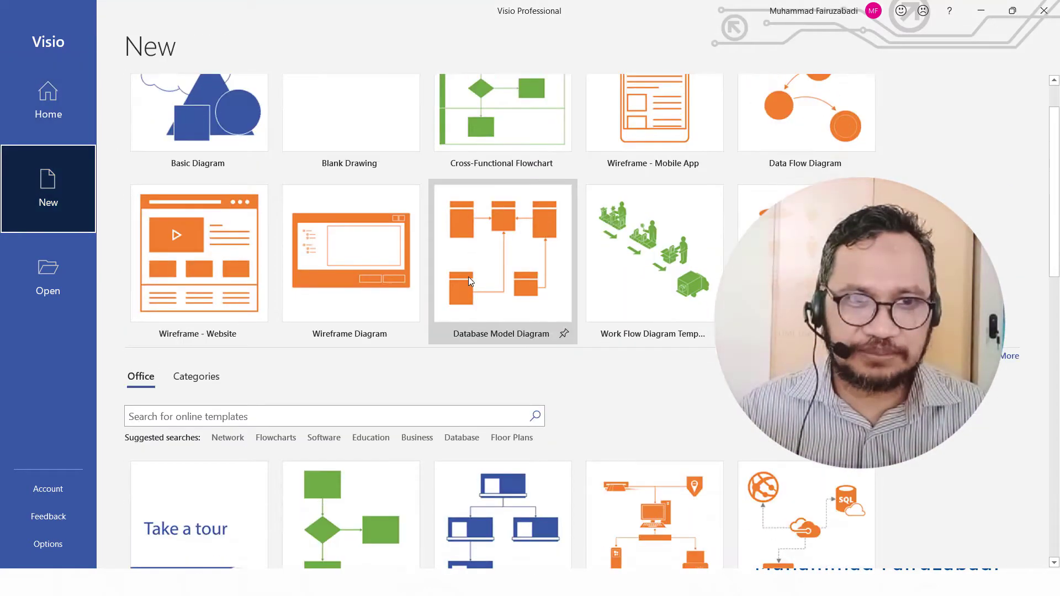
scroll(496, 231, "up", 2)
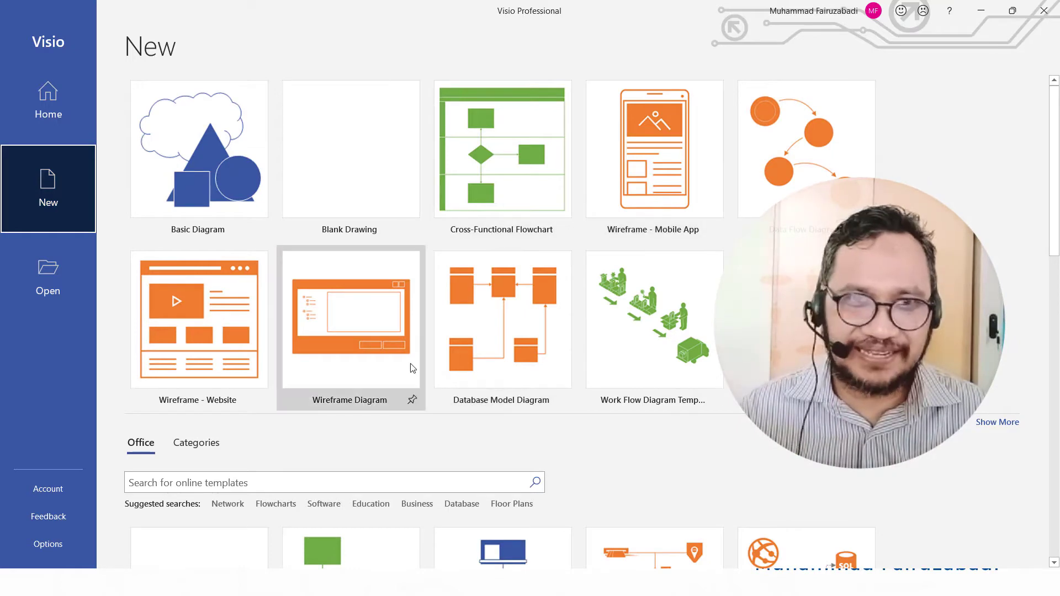
scroll(457, 329, "down", 3)
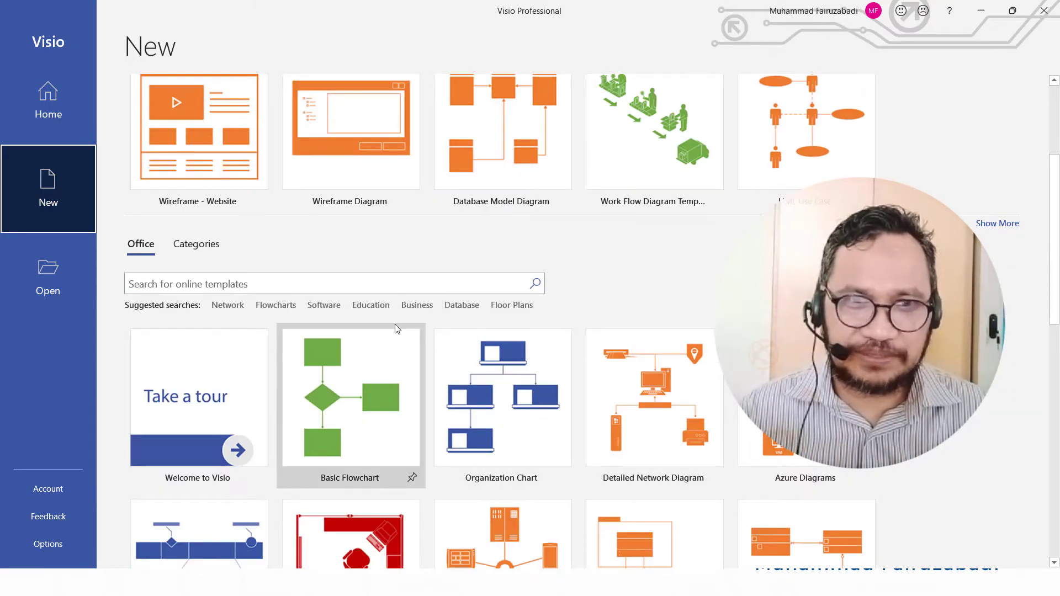
left_click(325, 304)
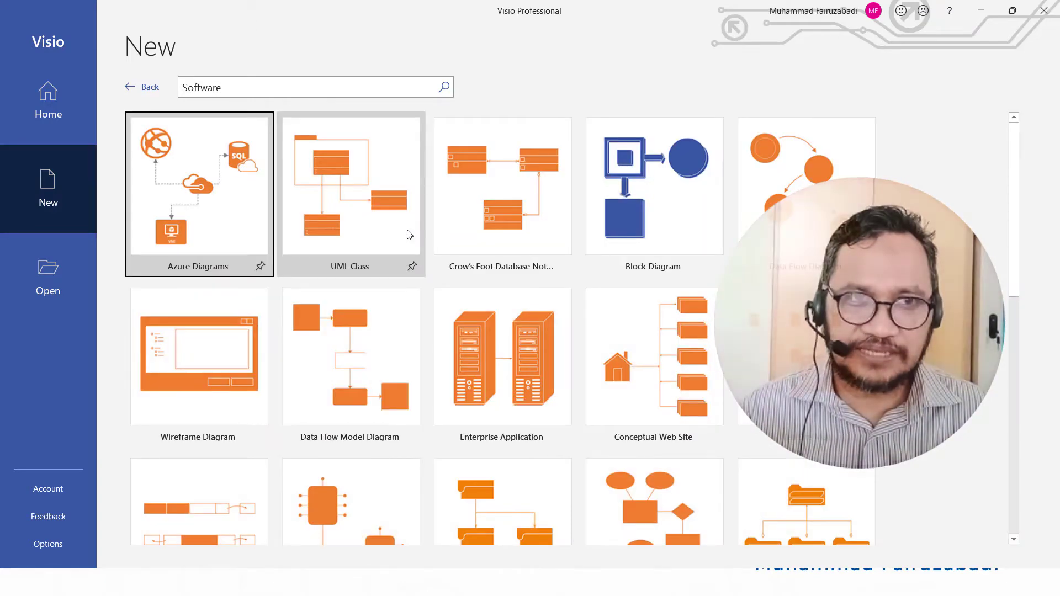
Step: Create a blank drawing from the UML Use Case template with US Units
scroll(409, 235, "down", 3)
scroll(407, 230, "down", 4)
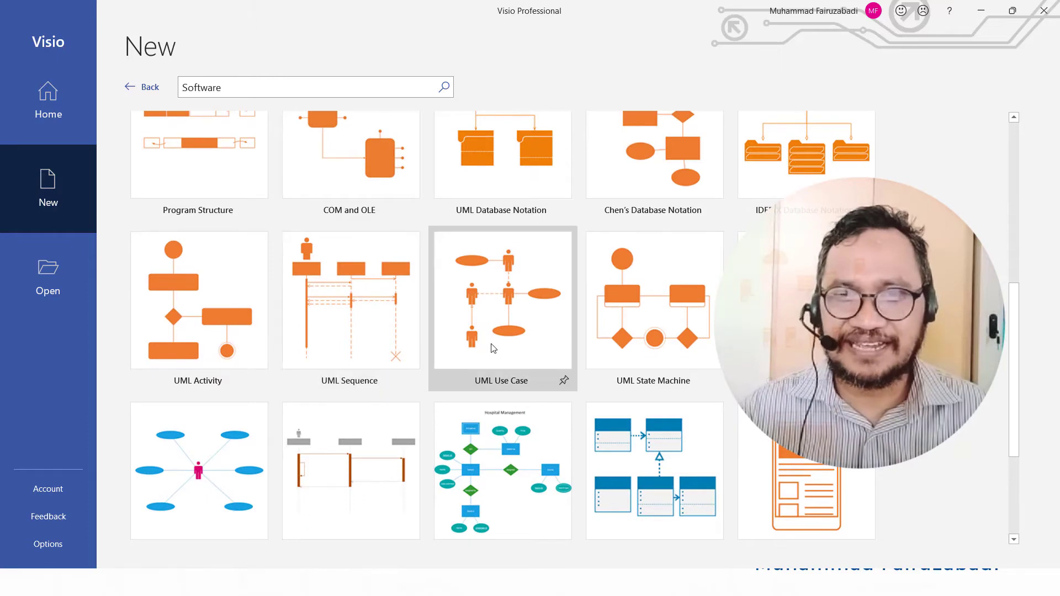
left_click(511, 305)
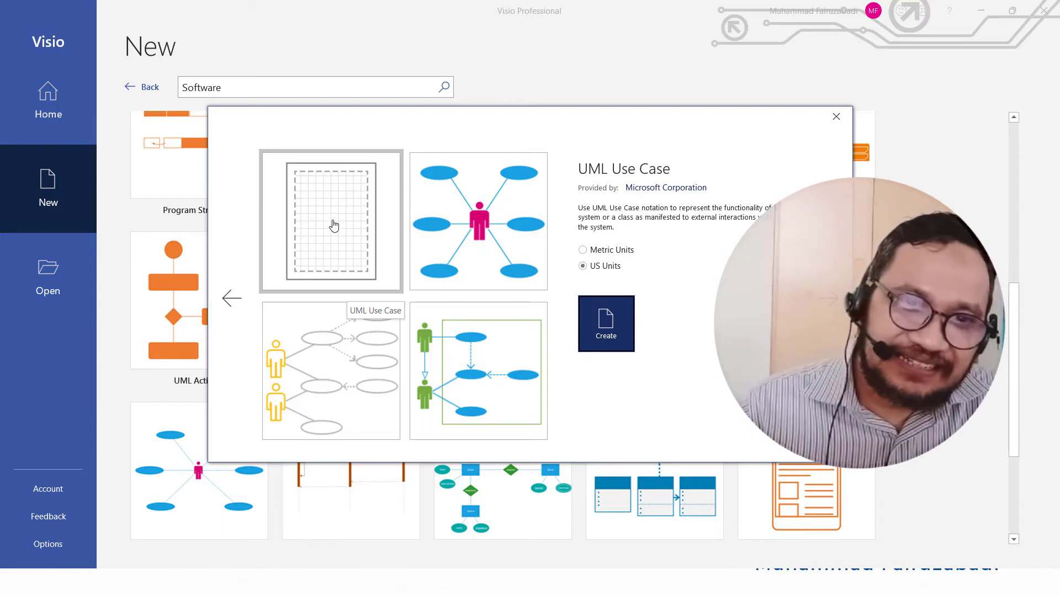
left_click(332, 226)
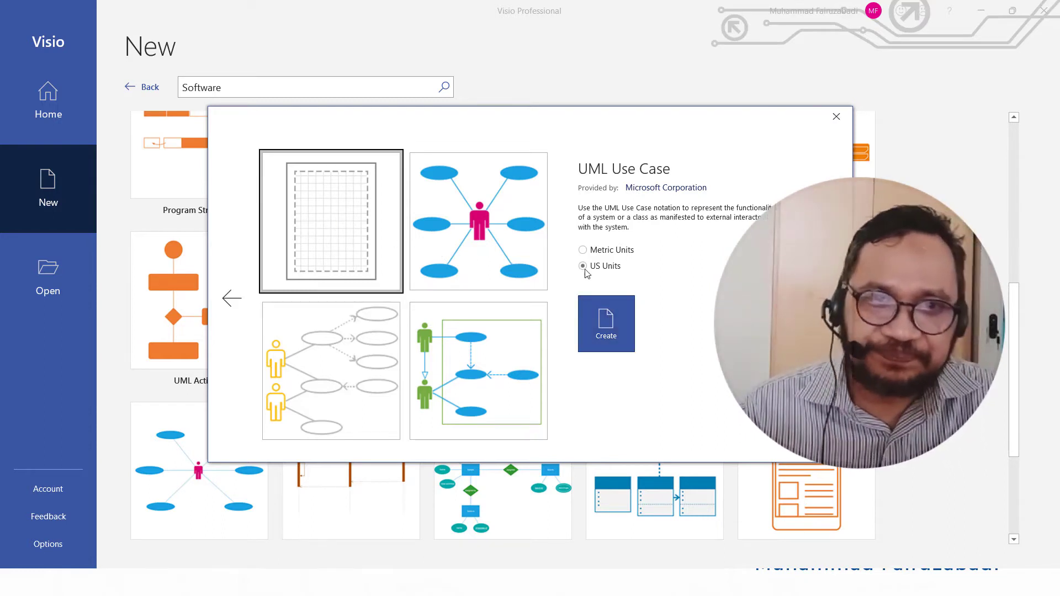
left_click(613, 327)
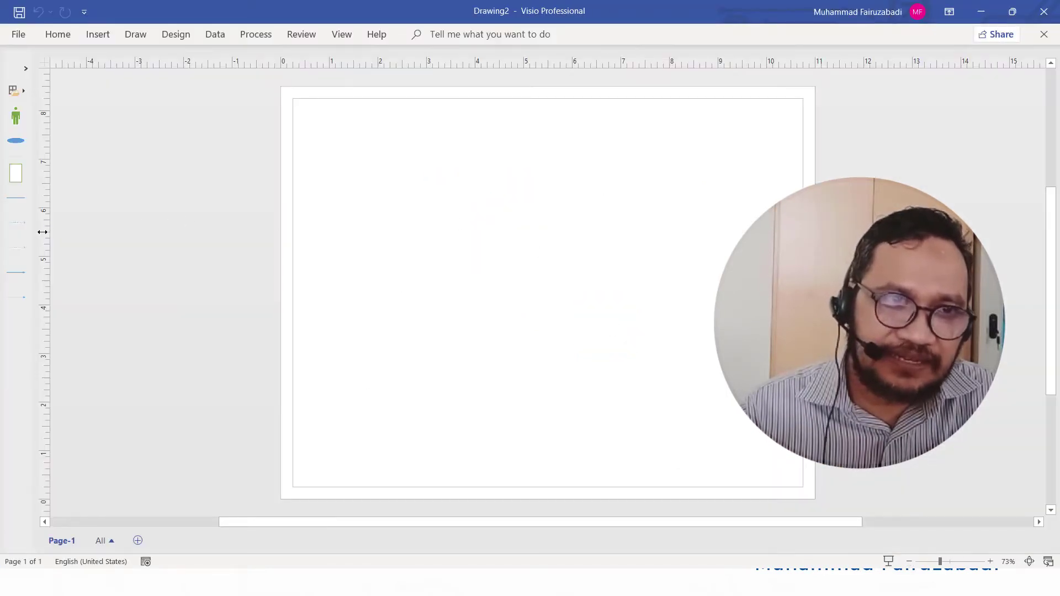
Step: Expand the collapsed Shapes pane so the UML Use Case stencil lists its shapes with names
left_click_drag(42, 232, 122, 243)
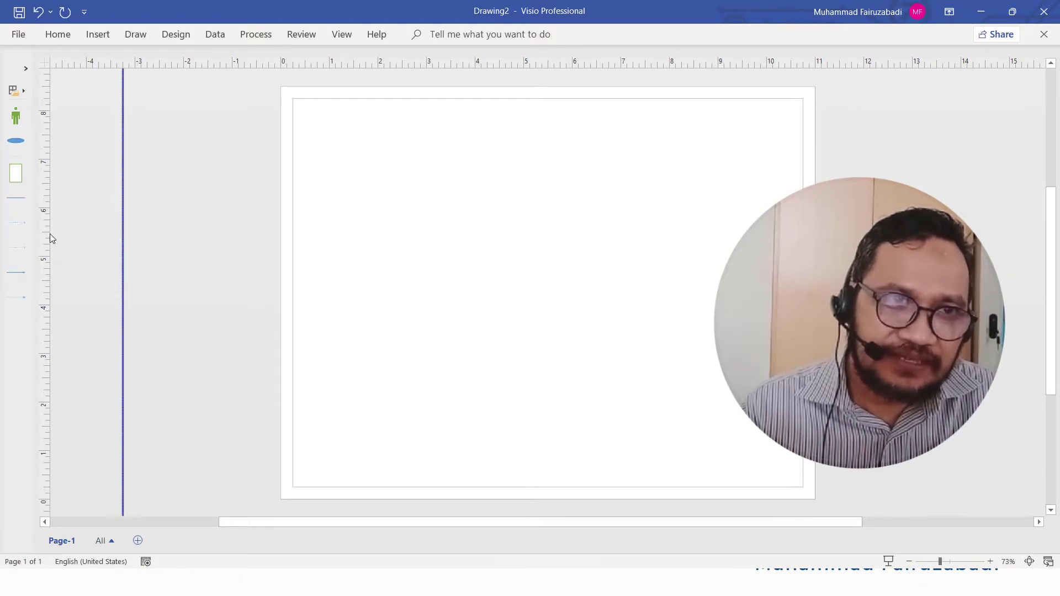
left_click_drag(48, 233, 98, 240)
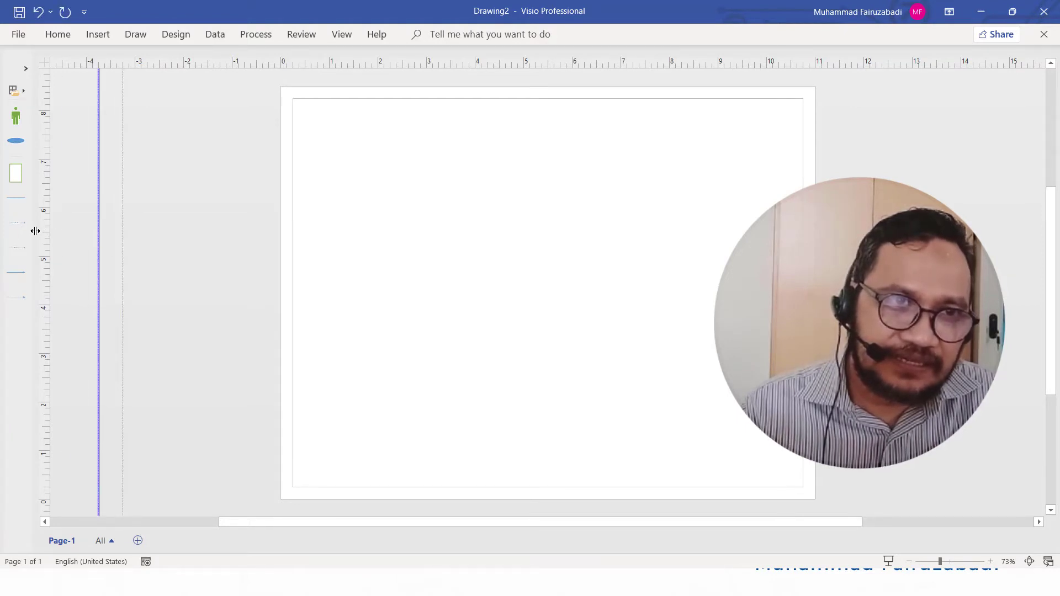
left_click(24, 70)
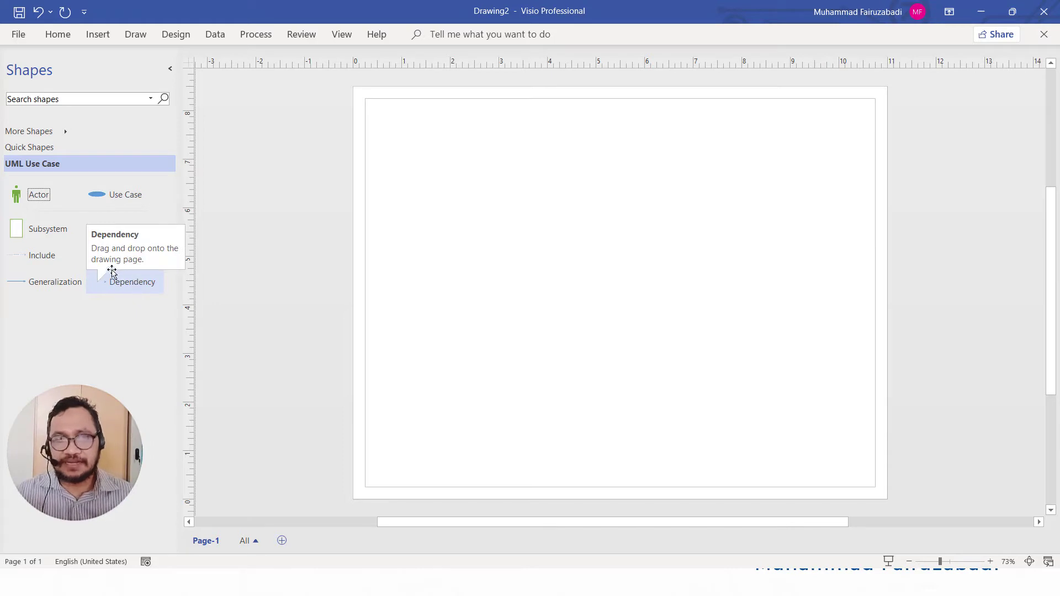
Step: Place a Subsystem shape at the upper middle of the page and enlarge it to about 4.9 by 7.3 in
left_click_drag(41, 231, 591, 181)
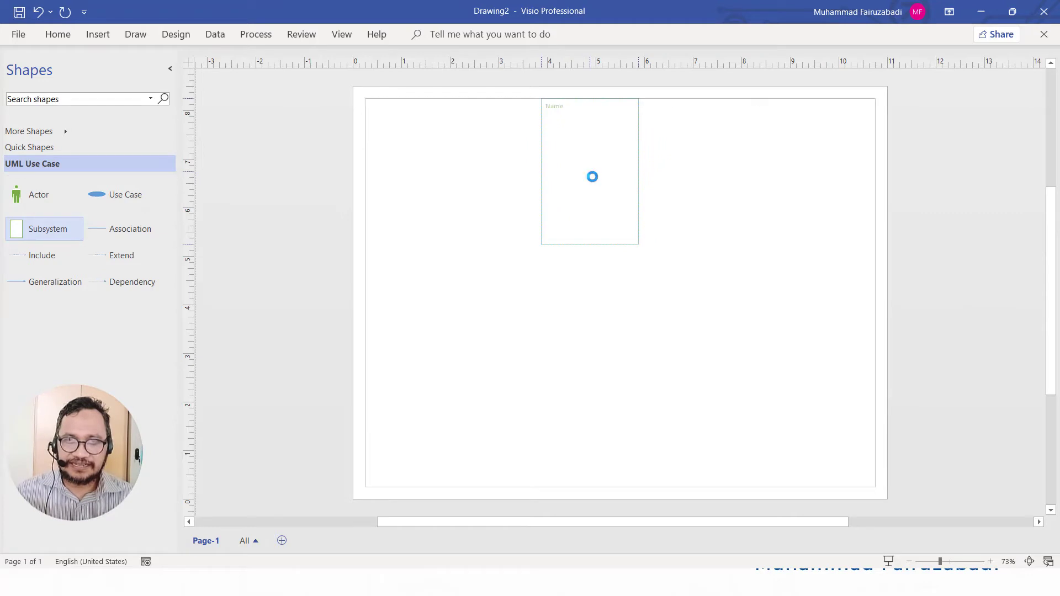
left_click_drag(637, 244, 777, 453)
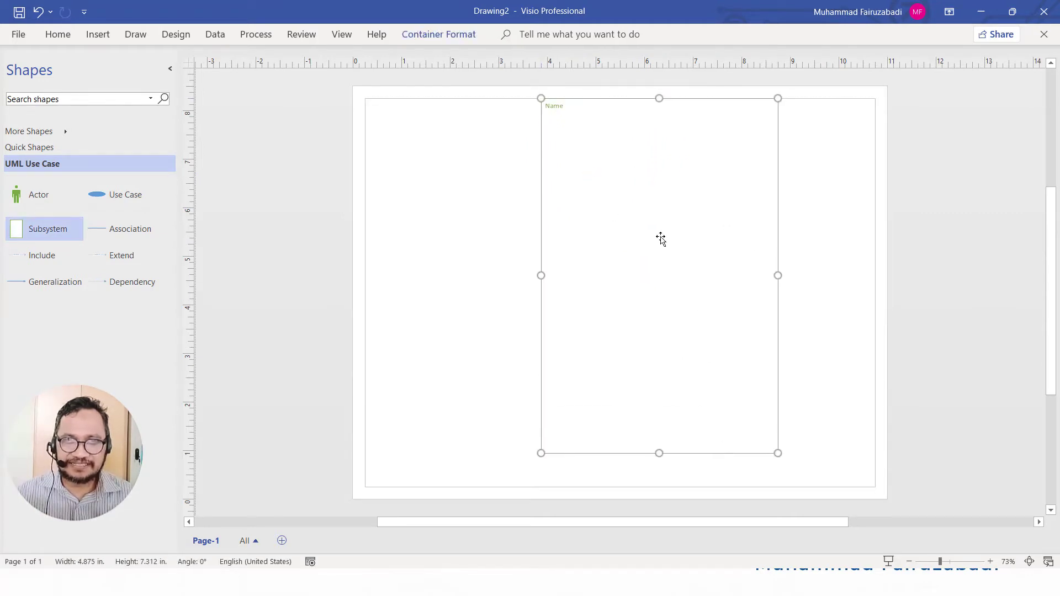
Step: Replace the subsystem's title with "Aplikasi Perpustakaan Mobile"
scroll(661, 239, "up", 3)
scroll(660, 239, "down", 1)
left_click_drag(1045, 312, 989, 275)
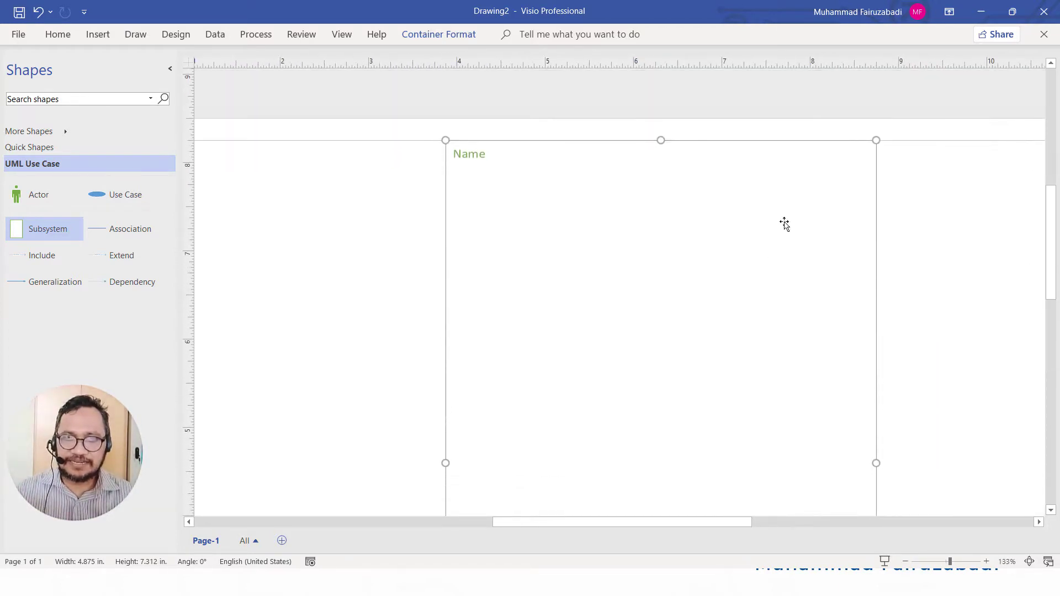
left_click(476, 155)
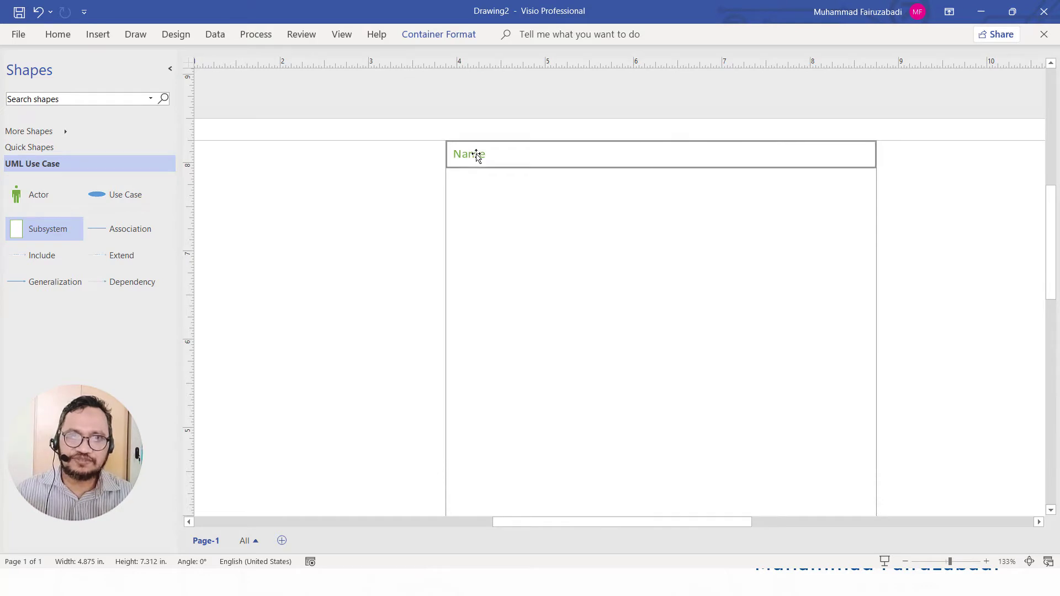
double_click(476, 155)
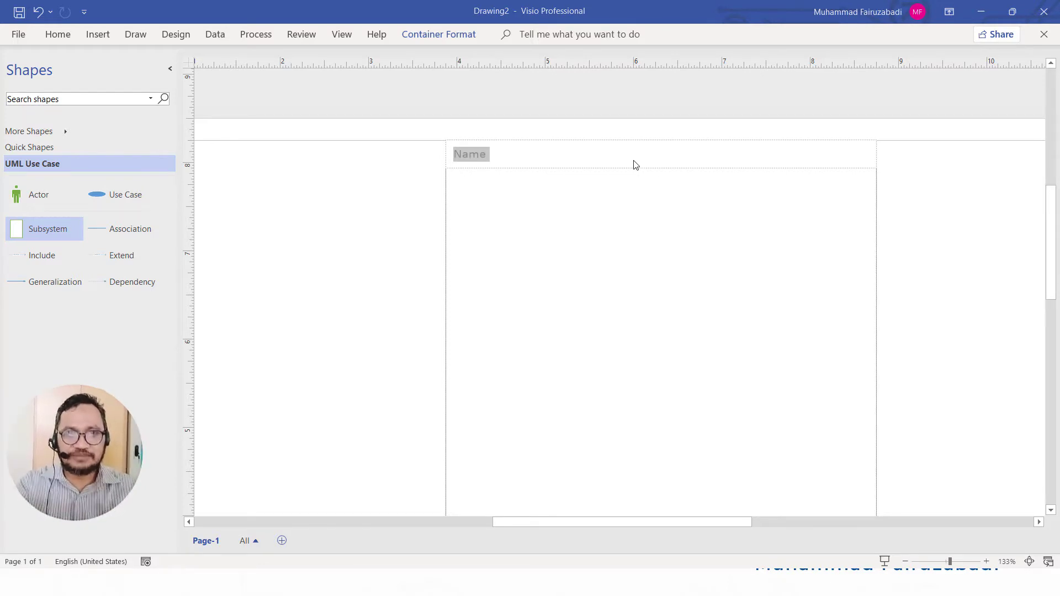
left_click(528, 150)
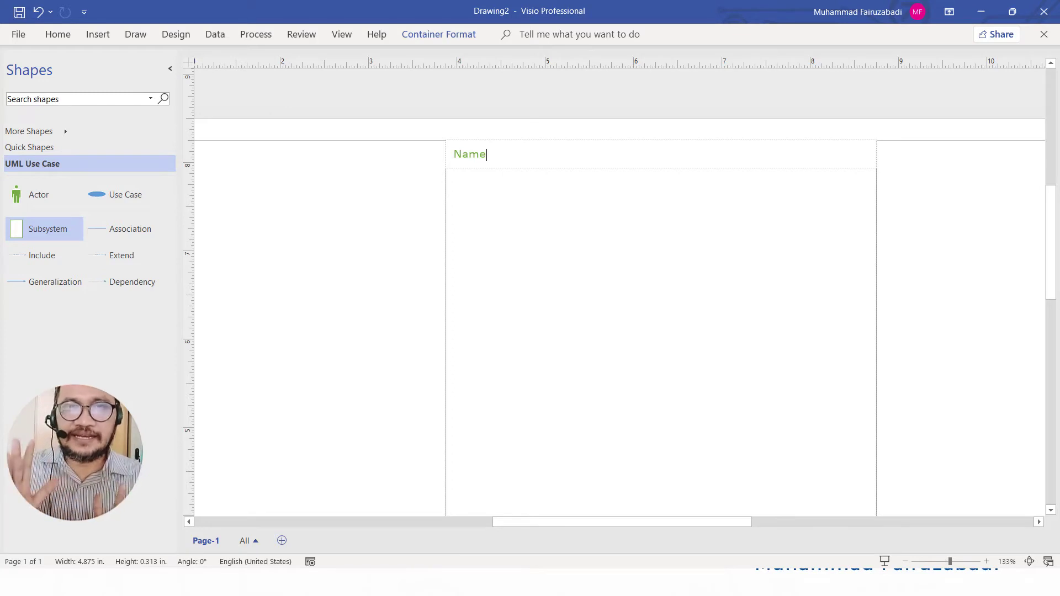
key("BackSpace")
key("BackSpace")
key("BackSpace")
key("BackSpace")
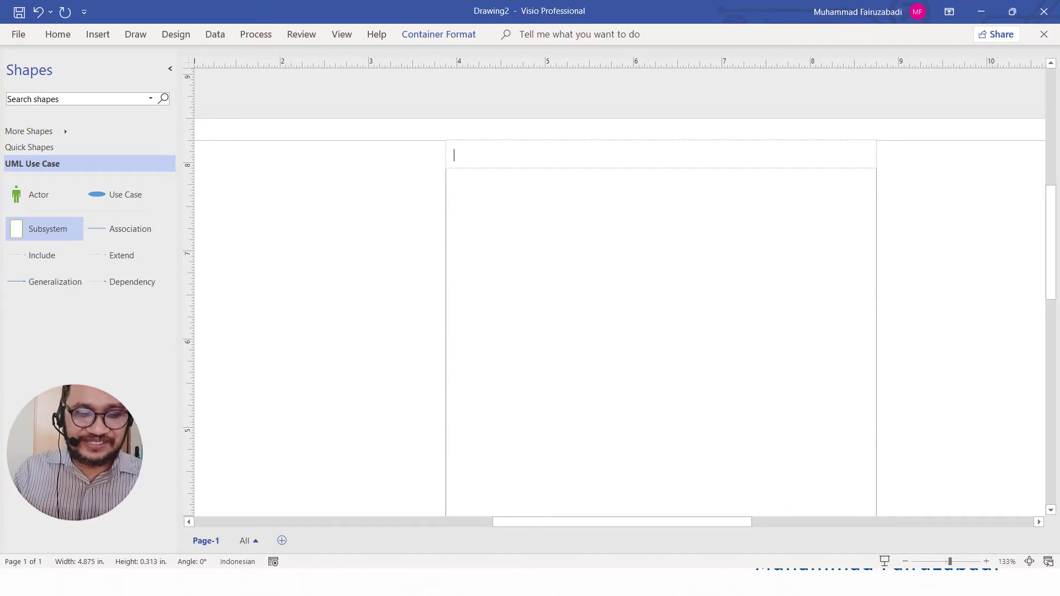
type("Ap")
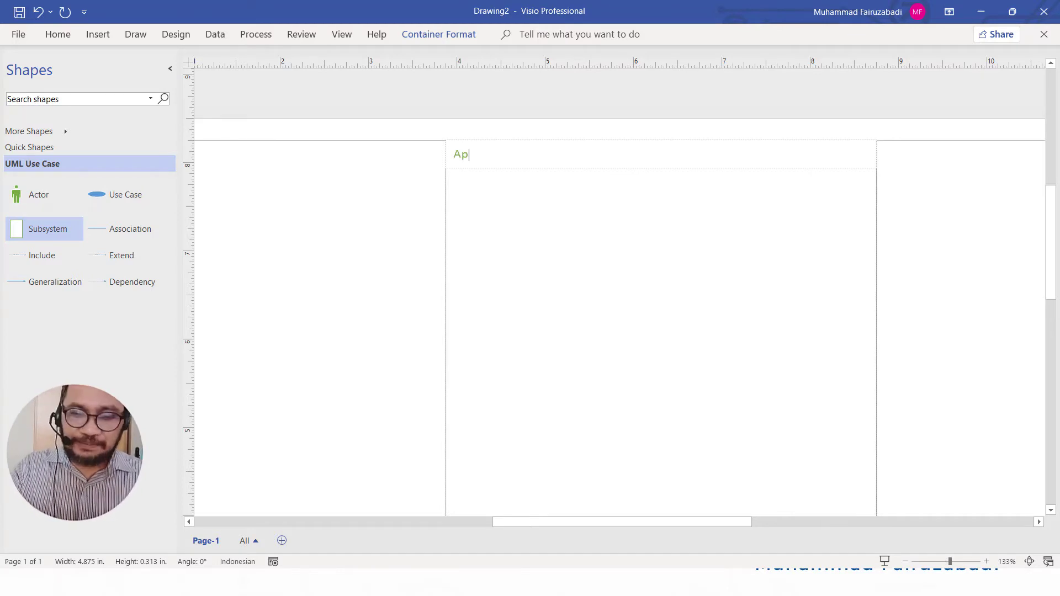
type("likasi Perpustakaan Mobile")
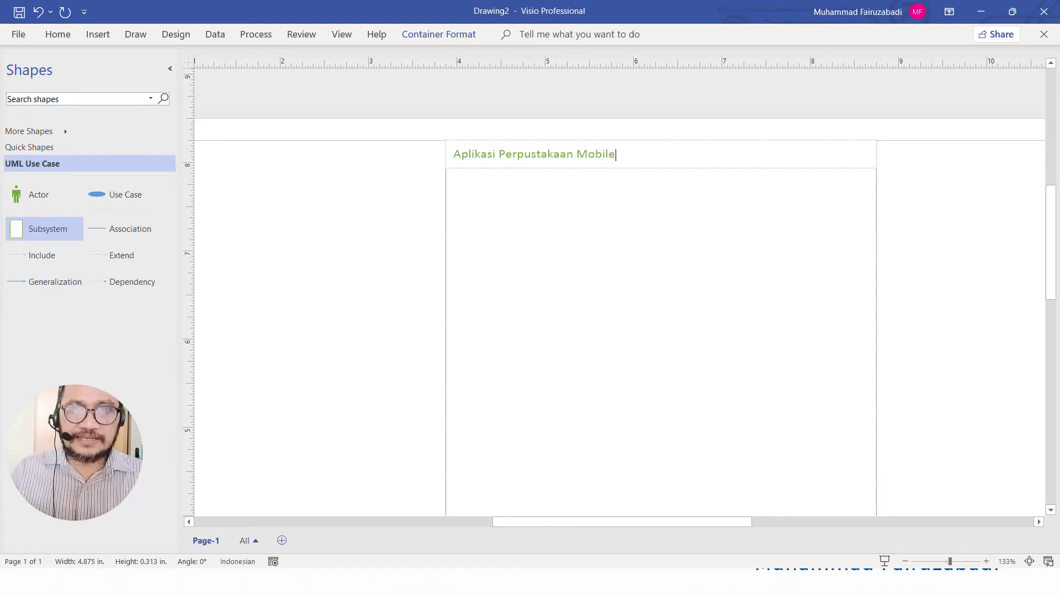
left_click(541, 286)
Step: Apply the plain black-and-white outline theme to the drawing and collapse the ribbon
scroll(542, 285, "down", 3)
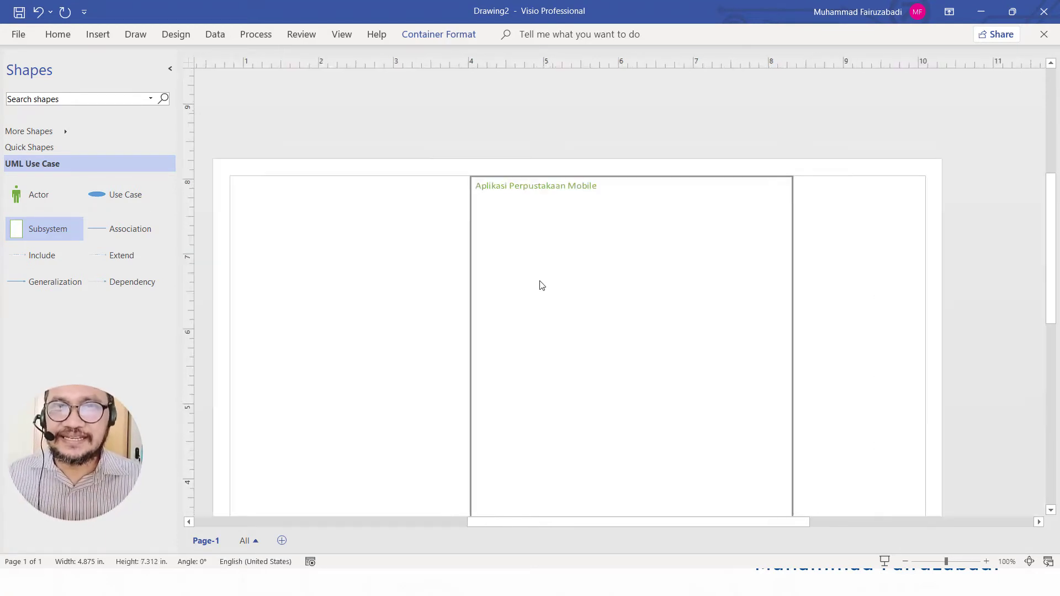
scroll(541, 286, "up", 2)
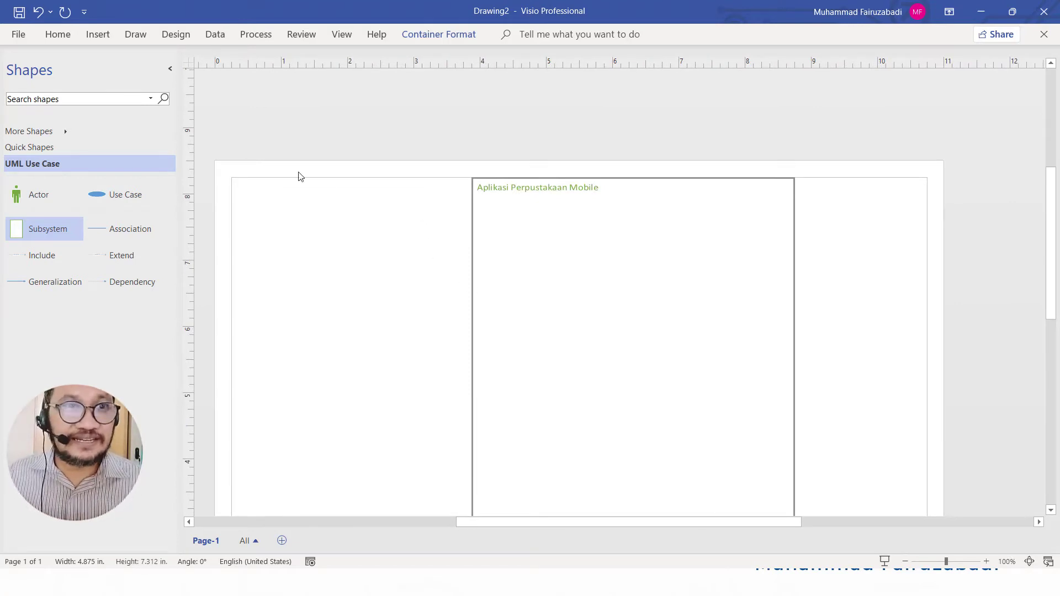
left_click(176, 35)
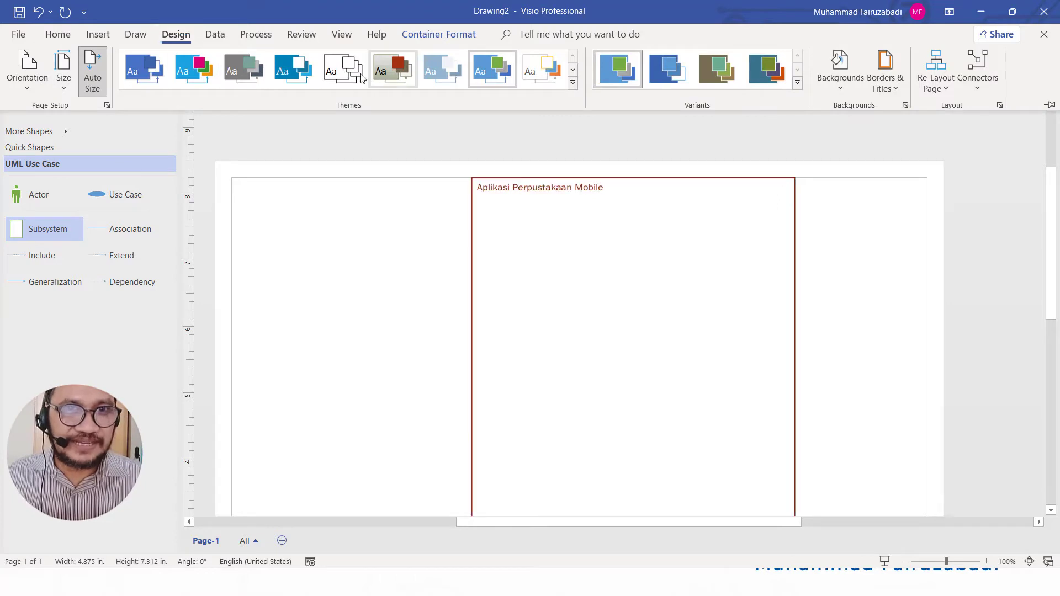
left_click(354, 78)
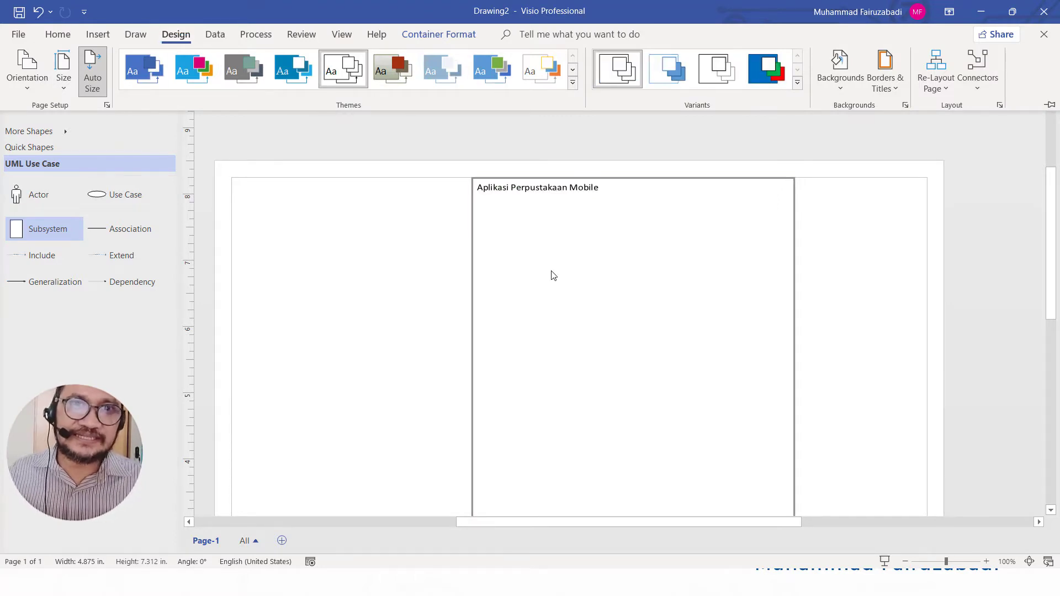
scroll(553, 275, "down", 3)
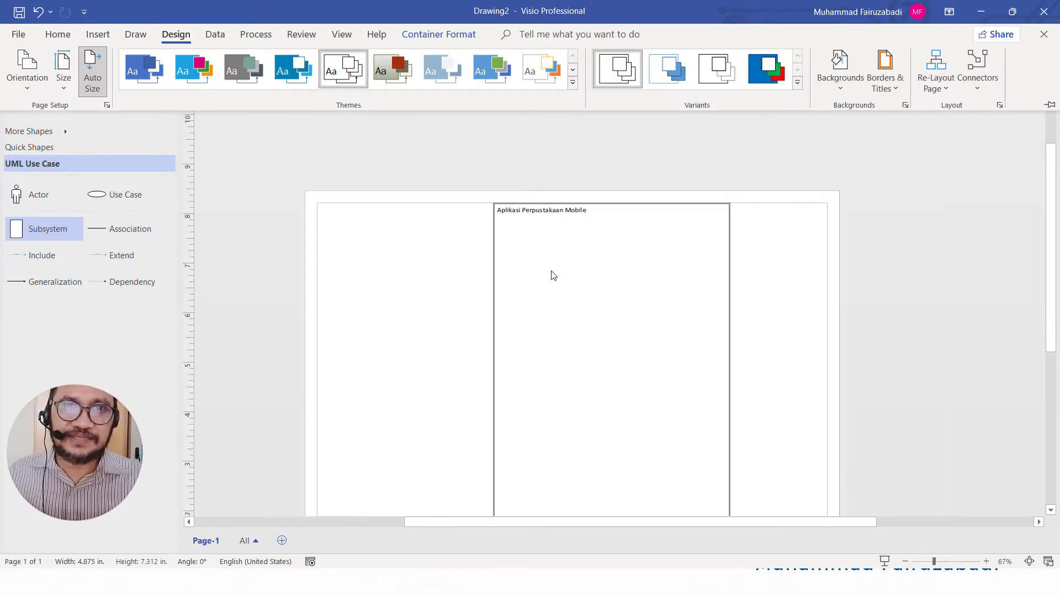
scroll(553, 274, "up", 5)
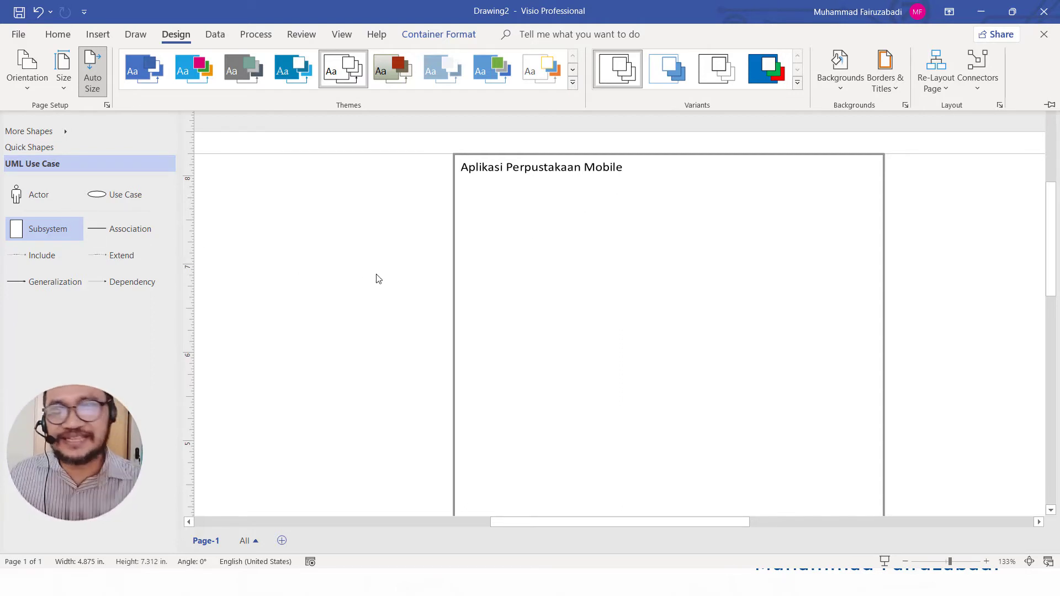
scroll(371, 280, "down", 2)
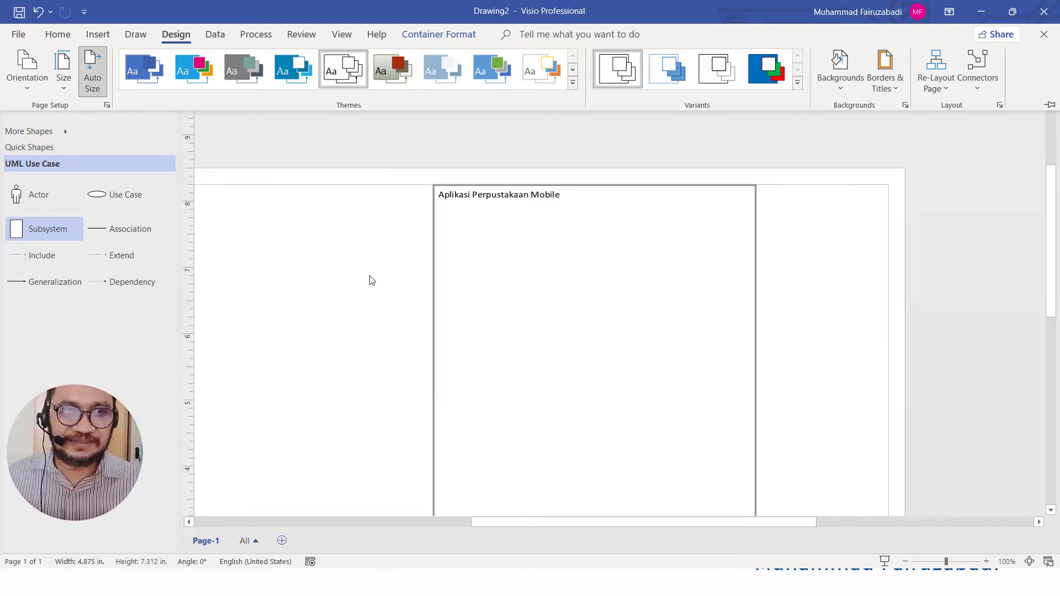
scroll(372, 281, "down", 1)
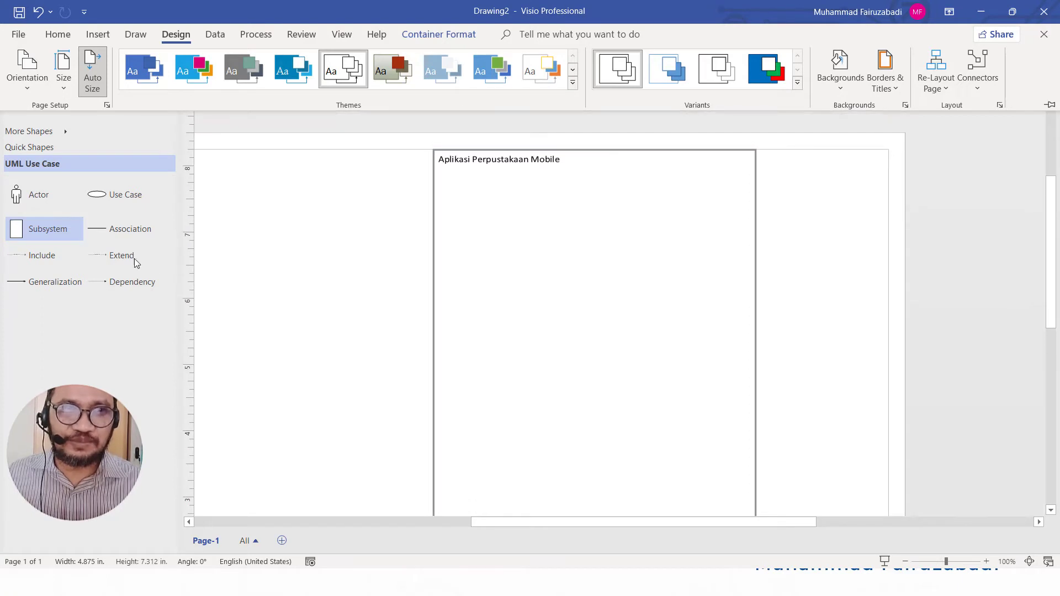
key("ctrl+F1")
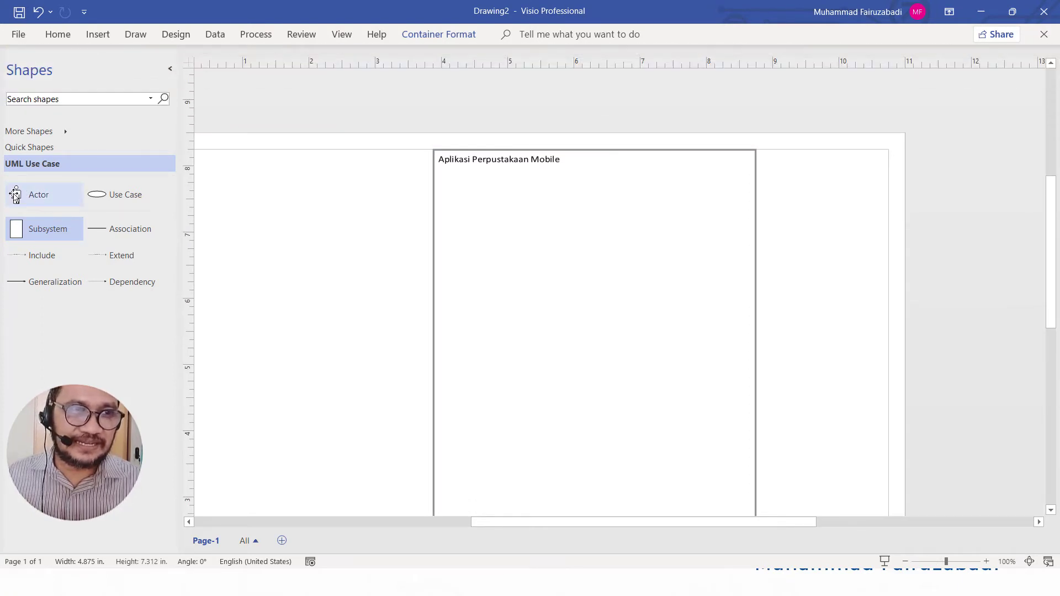
Step: Place an Actor shape on the page to the left of the subsystem and label it "Anggota"
left_click(36, 197)
left_click_drag(36, 198, 319, 324)
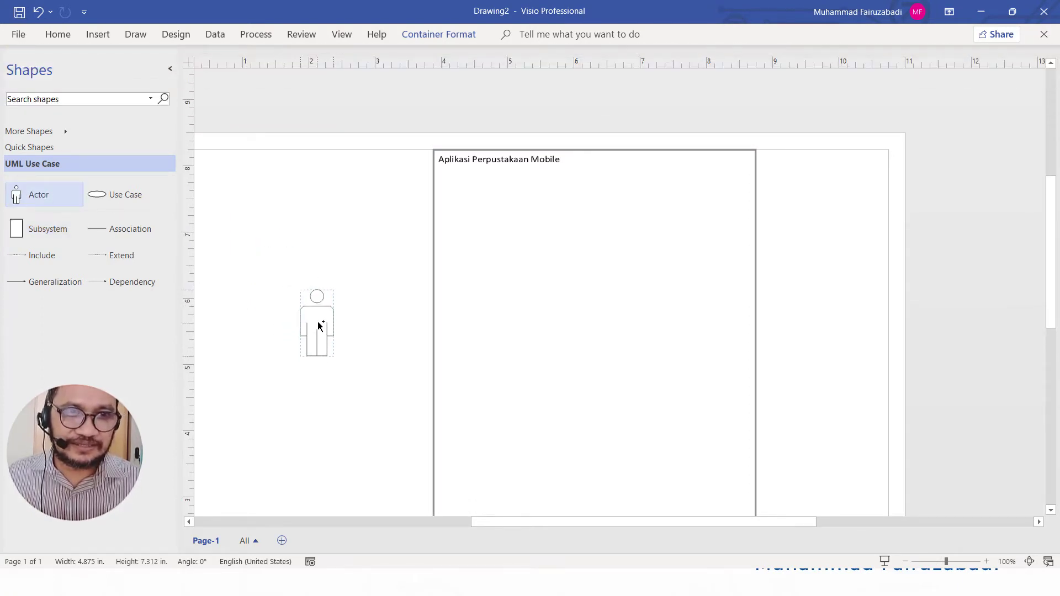
type("A")
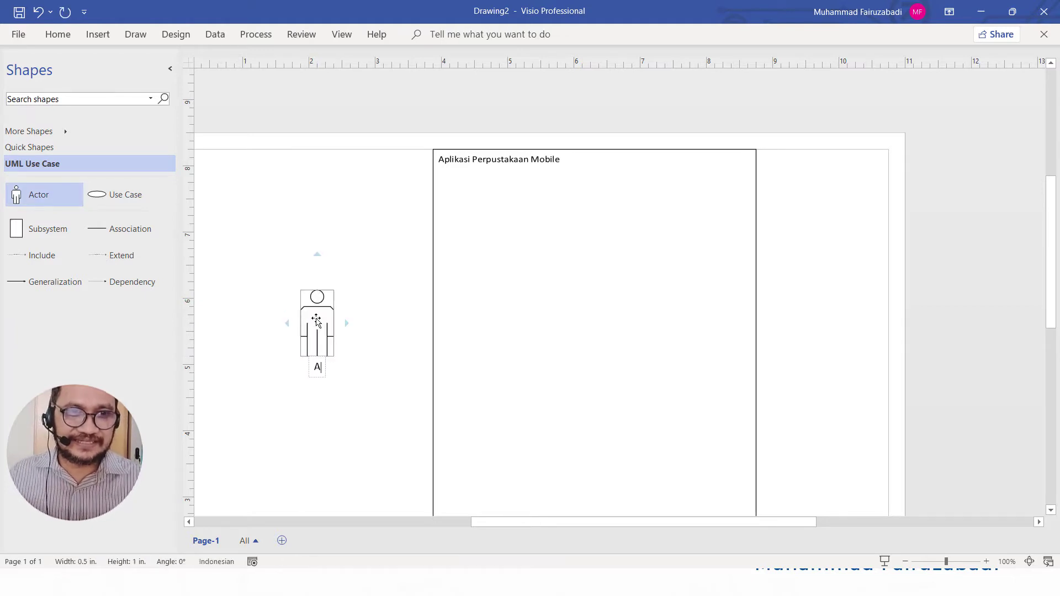
type("nngota")
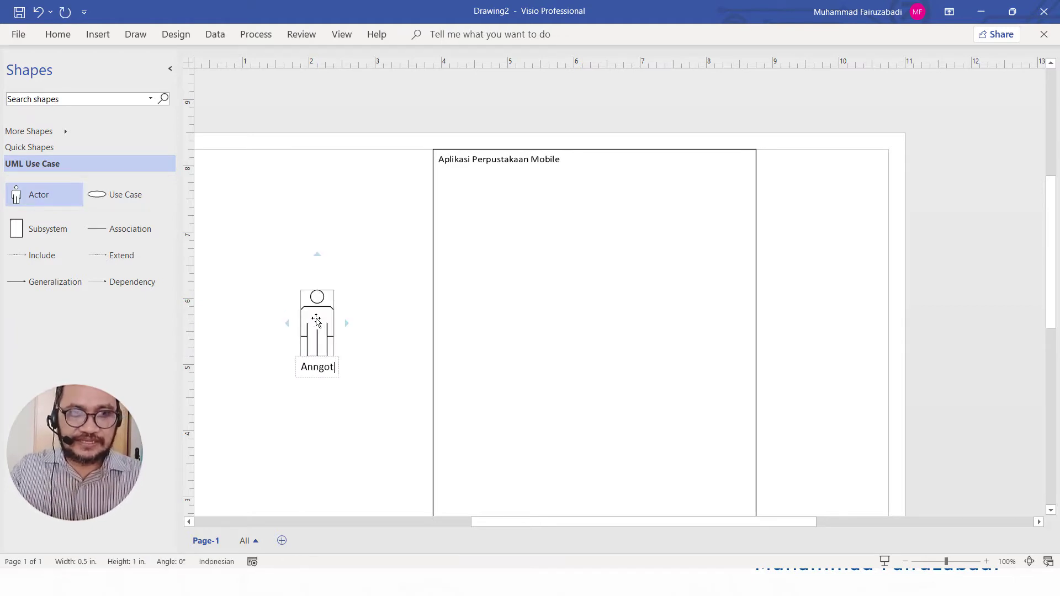
key("Left")
key("Left")
key("BackSpace")
type("g")
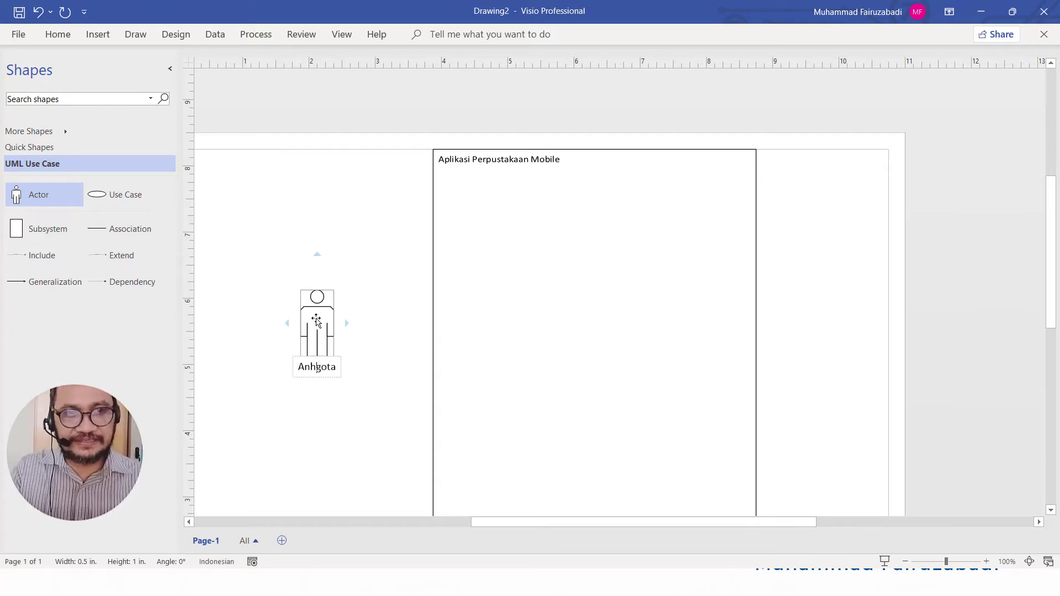
left_click(366, 270)
Step: Place a second Actor shape below the Anggota actor and label it "Staf Perpustakaan"
left_click_drag(40, 197, 326, 463)
scroll(325, 430, "down", 2)
double_click(323, 388)
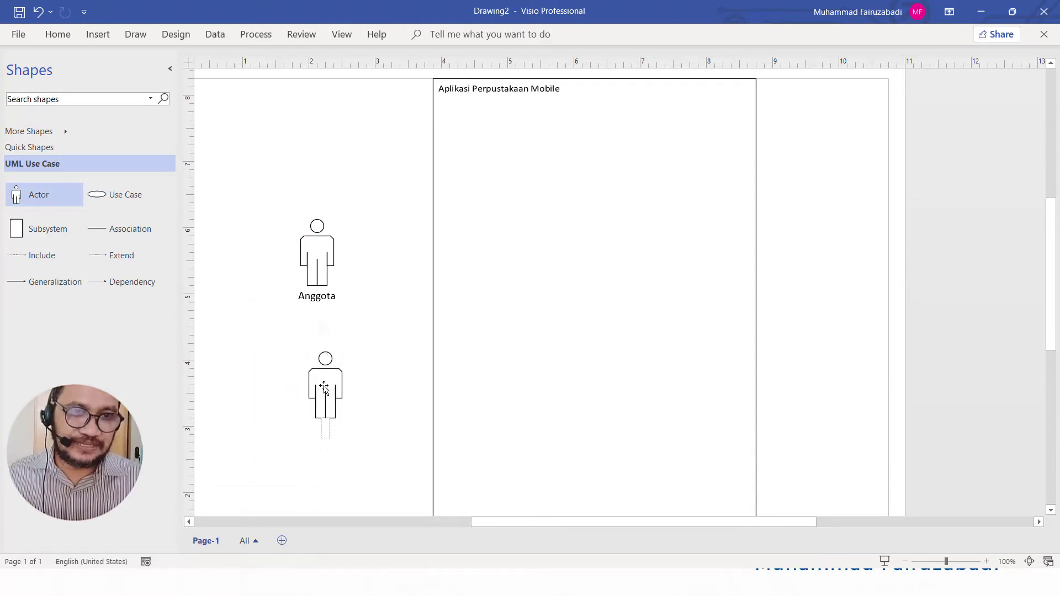
type("S")
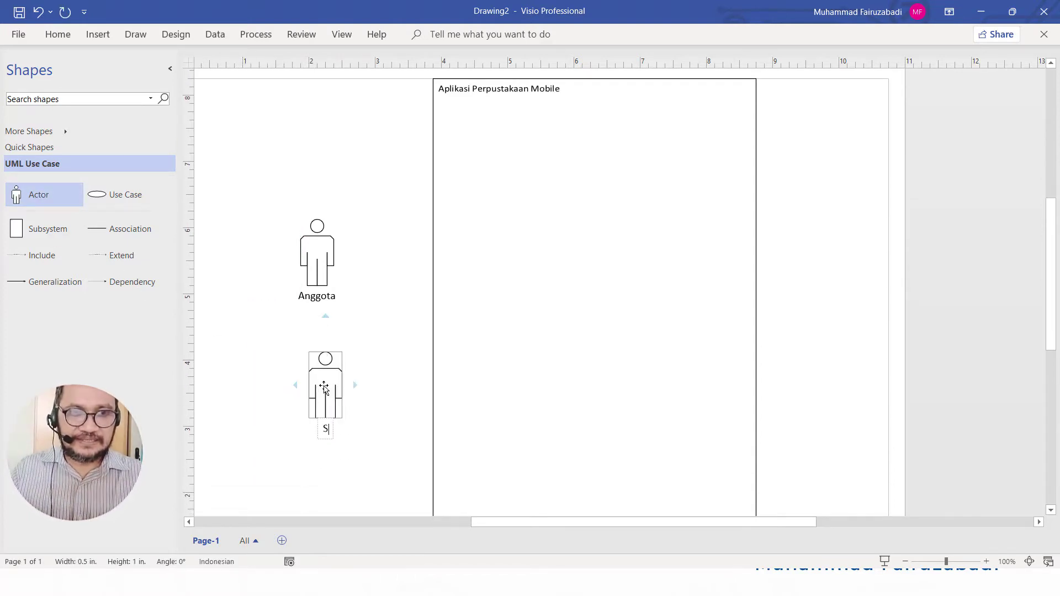
type("taf Perpustakaan")
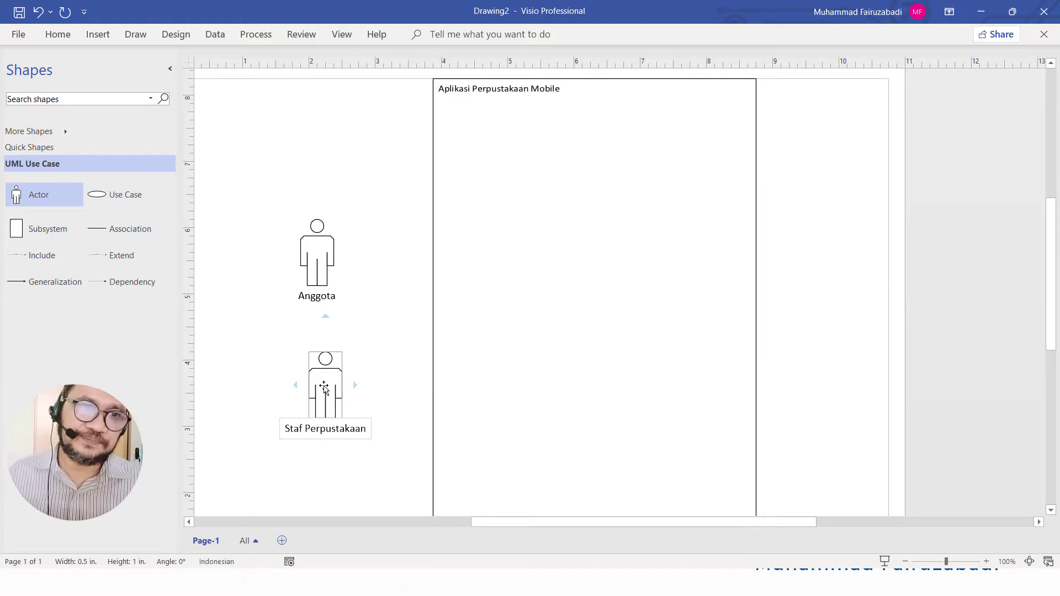
left_click(342, 313)
Step: Move the Anggota actor closer to the subsystem and the Staf Perpustakaan actor to the subsystem's opposite side, roughly level with Anggota
scroll(357, 308, "down", 3)
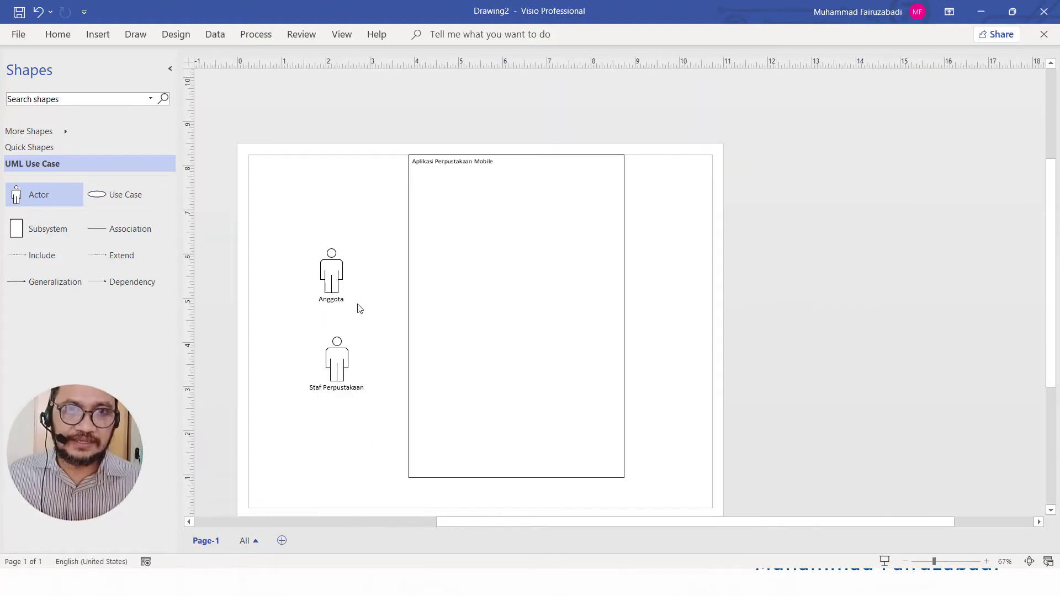
scroll(359, 308, "up", 3)
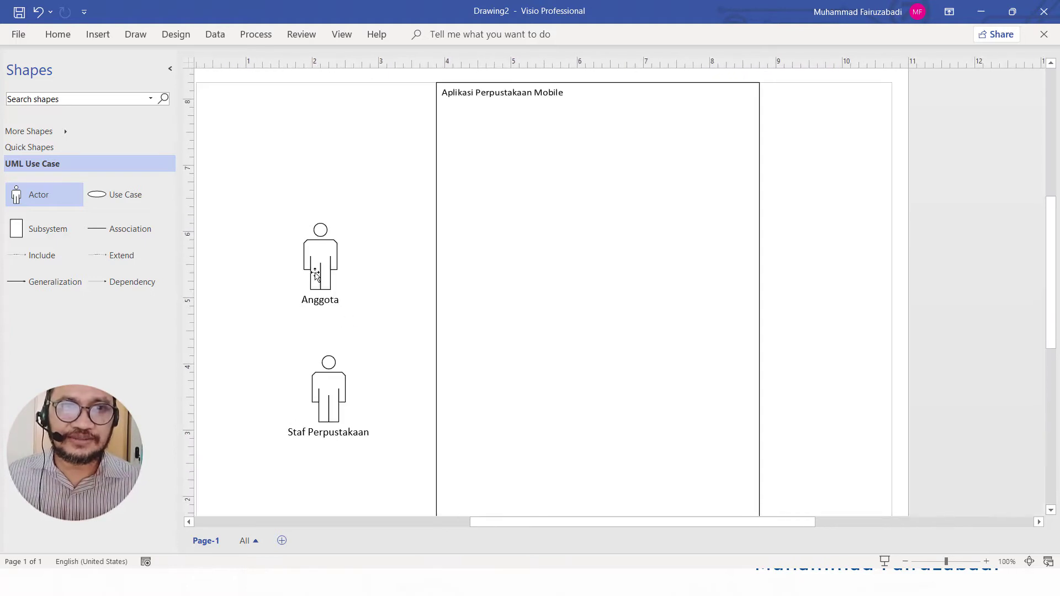
left_click_drag(315, 271, 349, 270)
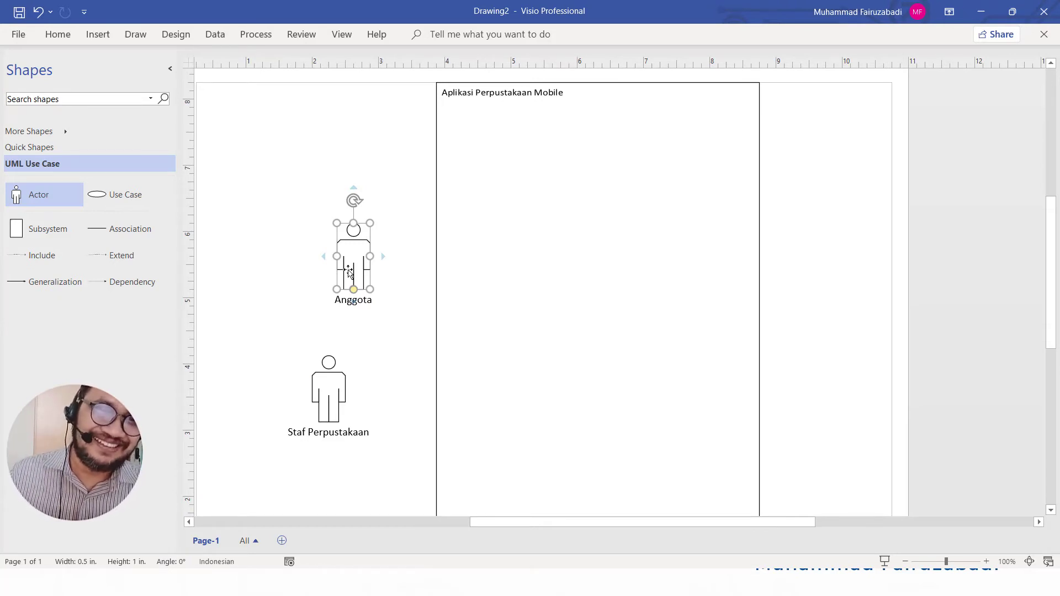
mouse_move(354, 309)
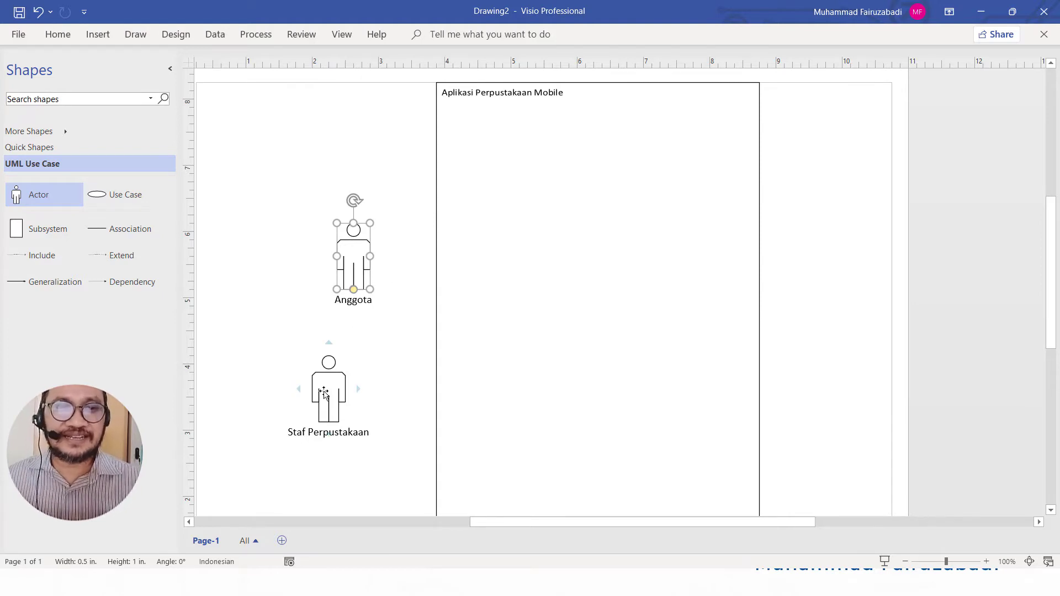
left_click_drag(324, 393, 828, 268)
key("Escape")
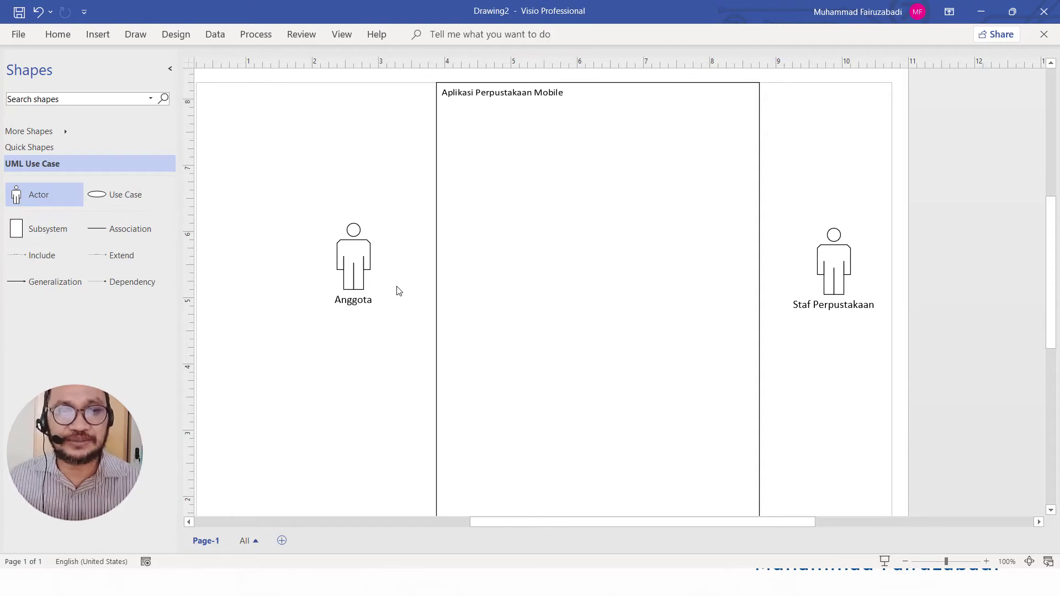
Step: Place a Use Case ellipse in the upper part of the subsystem and label it "Katalog"
left_click(355, 252)
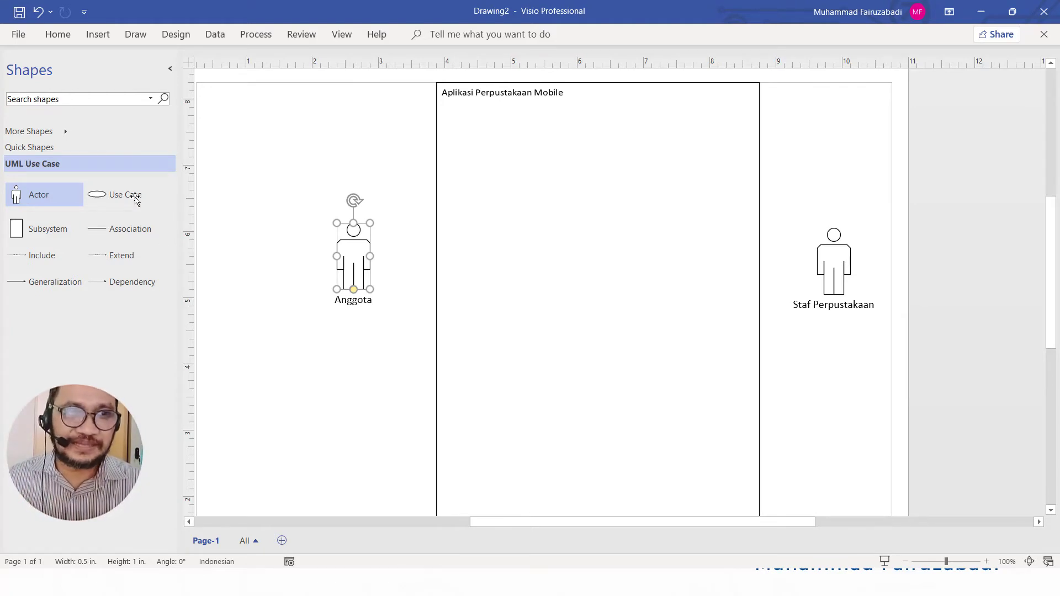
left_click_drag(109, 202, 564, 178)
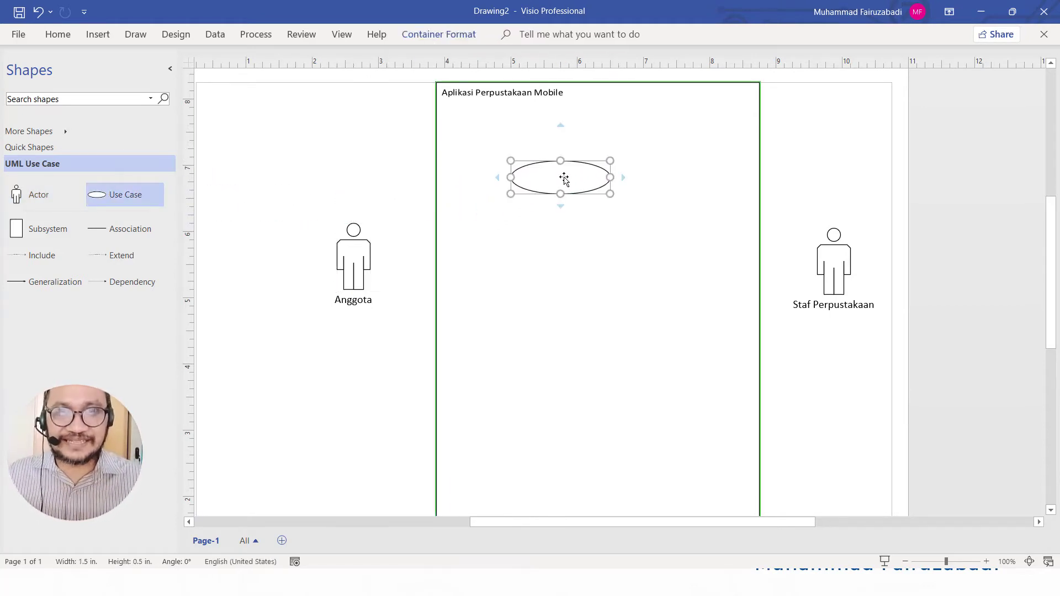
double_click(577, 177)
type("Kat")
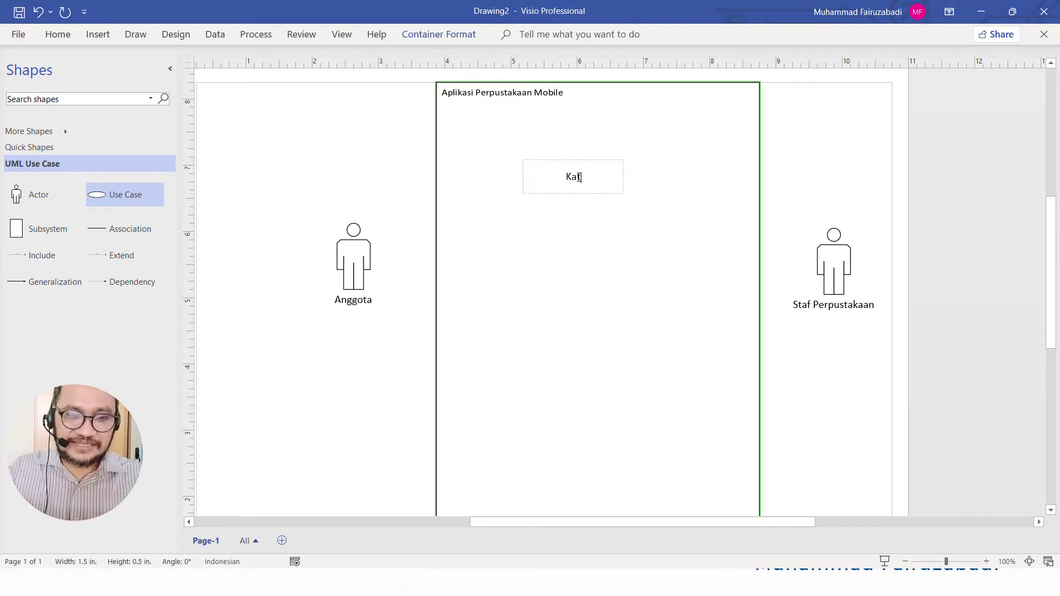
type("alog")
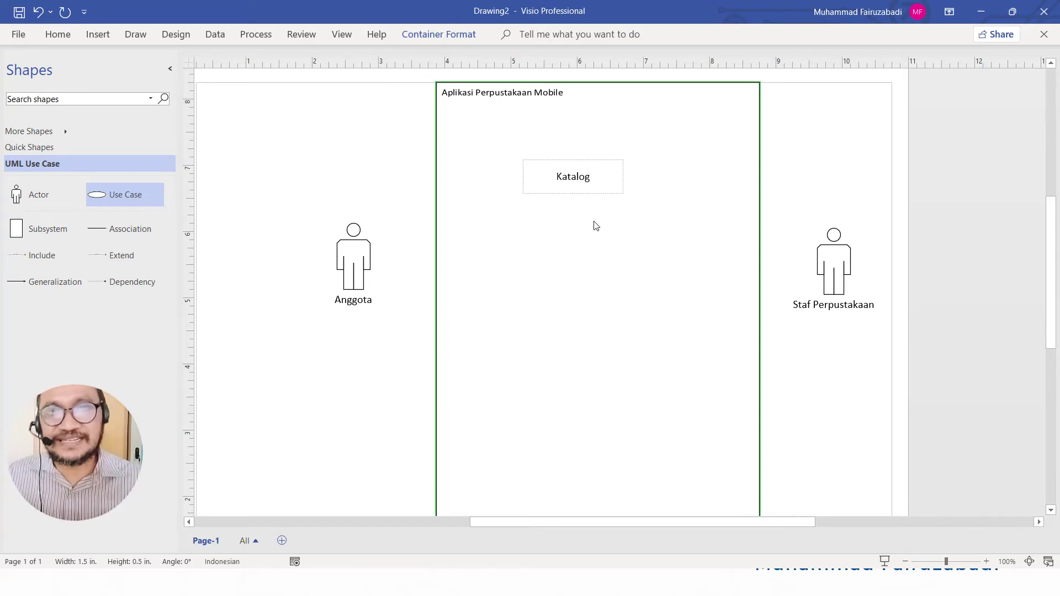
left_click(585, 209)
left_click(577, 180)
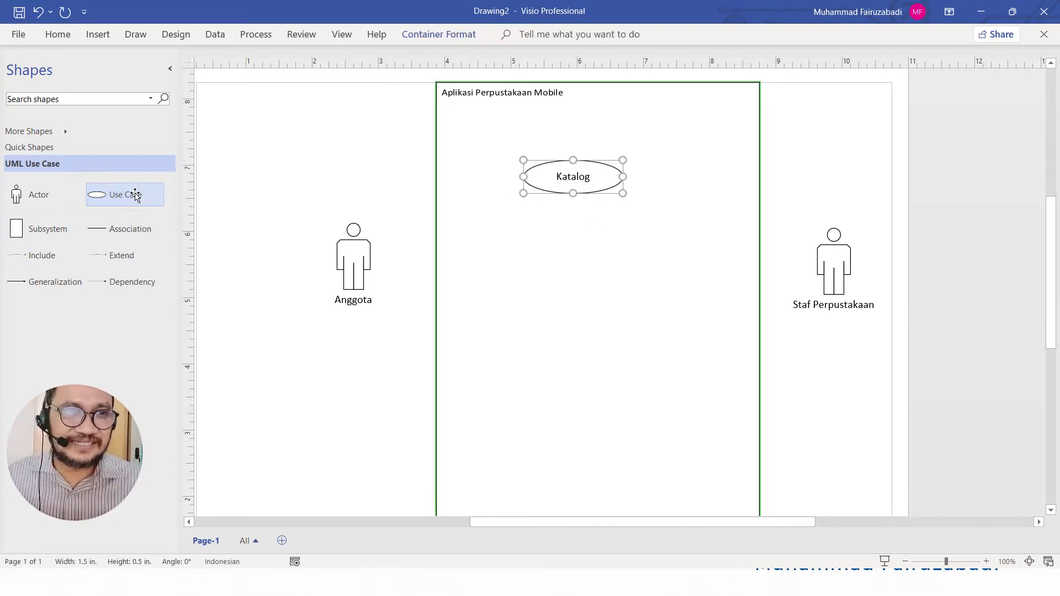
Step: Place another Use Case ellipse directly below Katalog and label it "Login"
left_click_drag(251, 222, 570, 246)
double_click(570, 246)
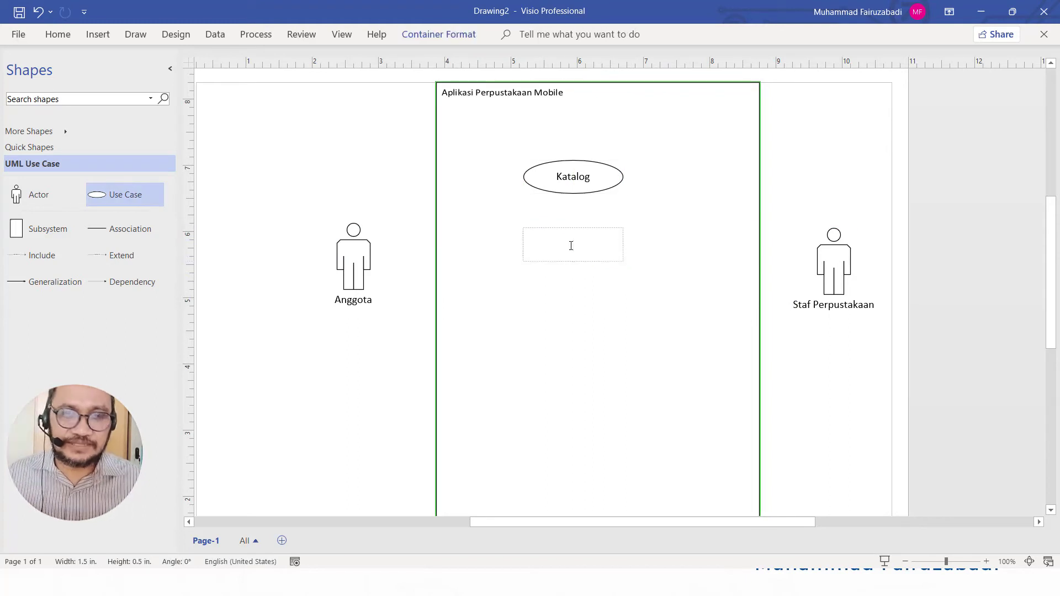
type("Login")
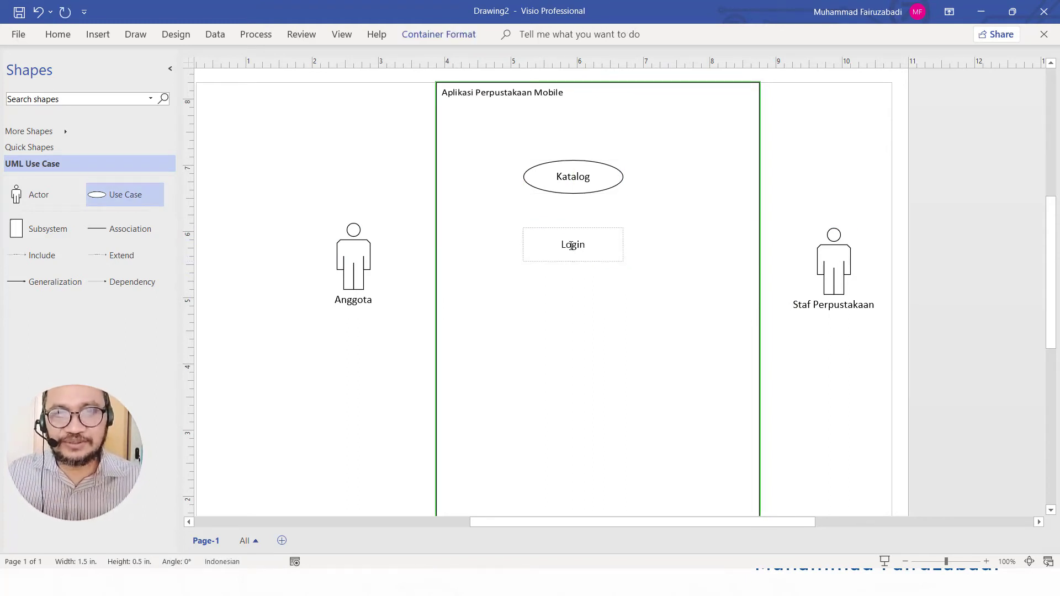
left_click(577, 286)
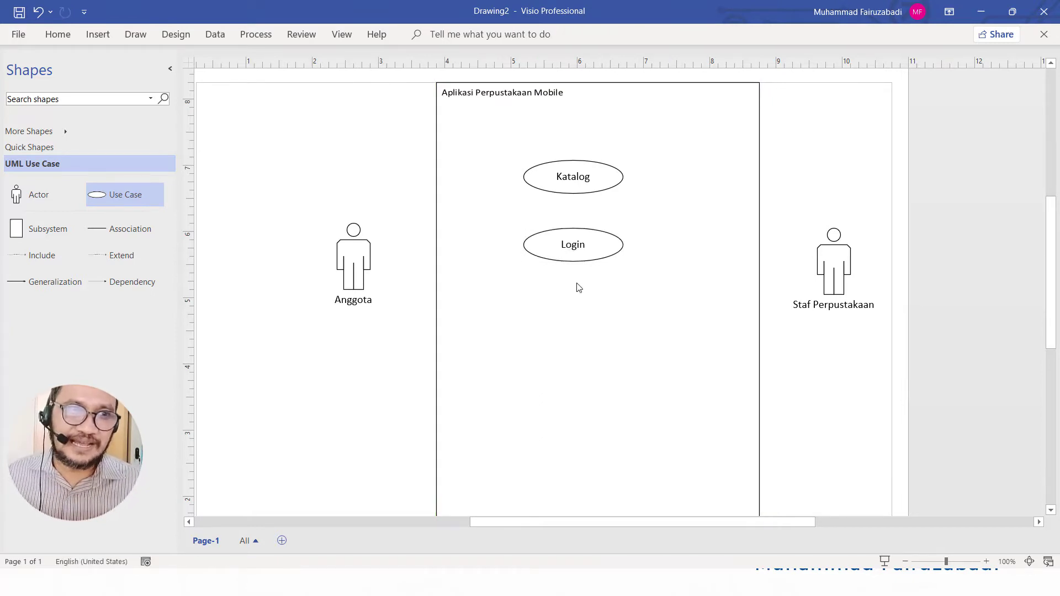
Step: Duplicate the Login use case directly below itself and relabel the copy "Cek Peminjaman"
left_click(580, 244)
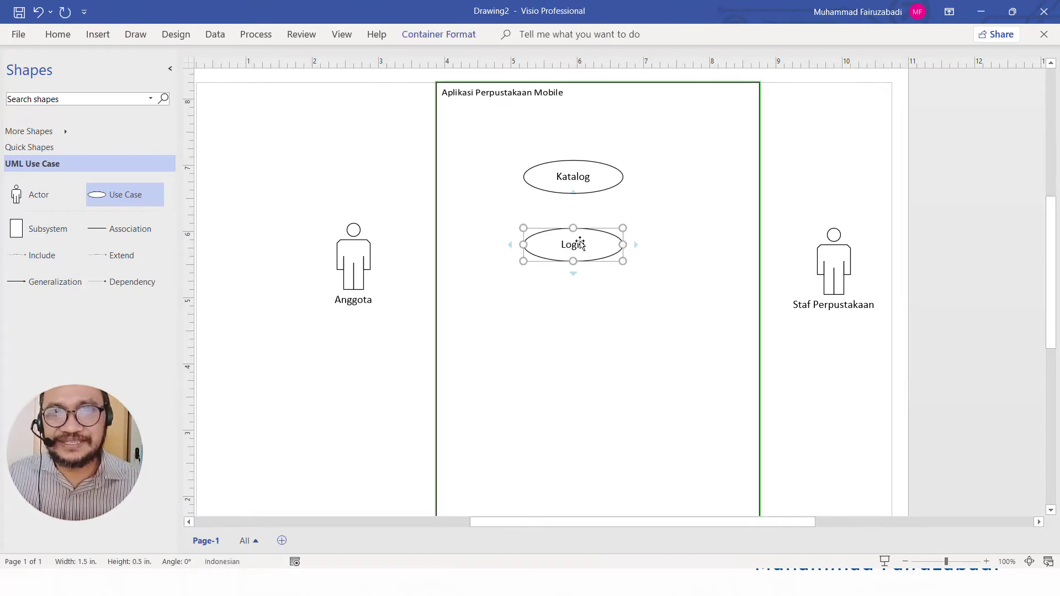
left_click_drag(580, 243, 582, 304)
double_click(583, 304)
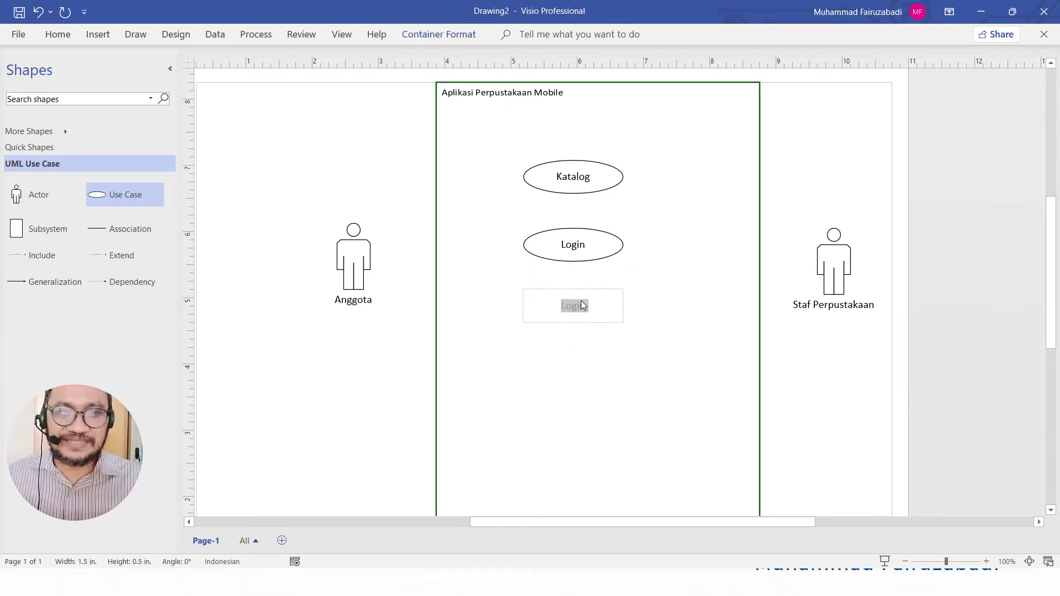
type("Cek")
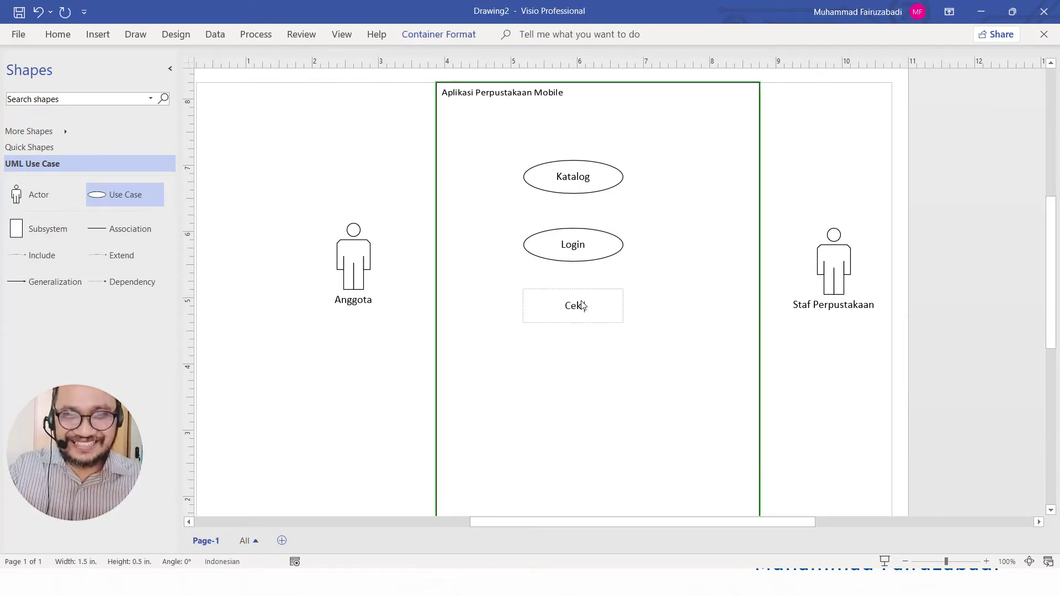
type(" Pin")
key("BackSpace")
key("BackSpace")
type("eminjm")
key("BackSpace")
type("aman")
key("BackSpace")
key("BackSpace")
key("BackSpace")
key("BackSpace")
key("BackSpace")
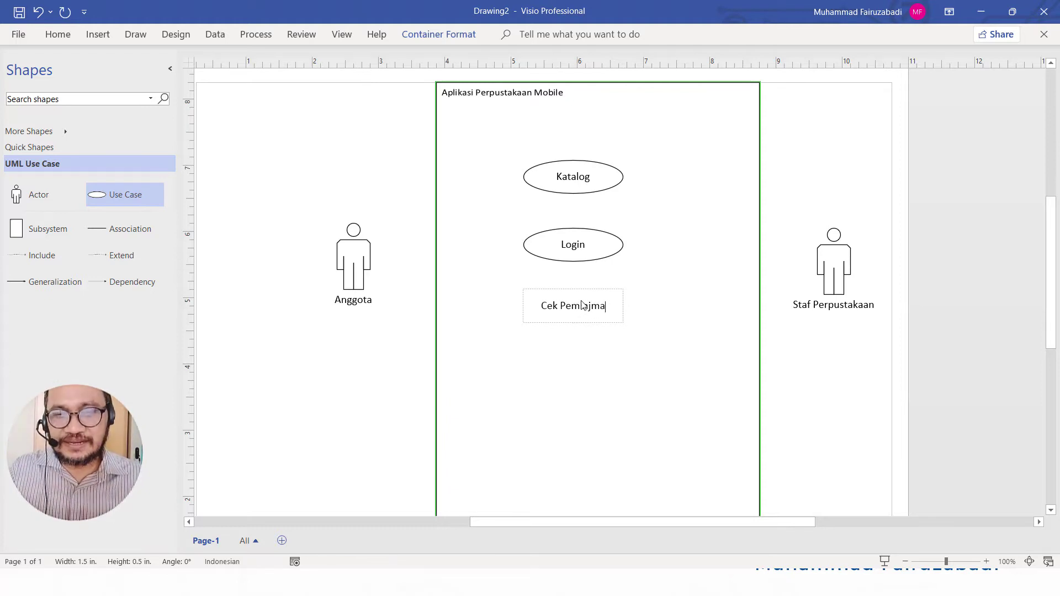
type("jaman")
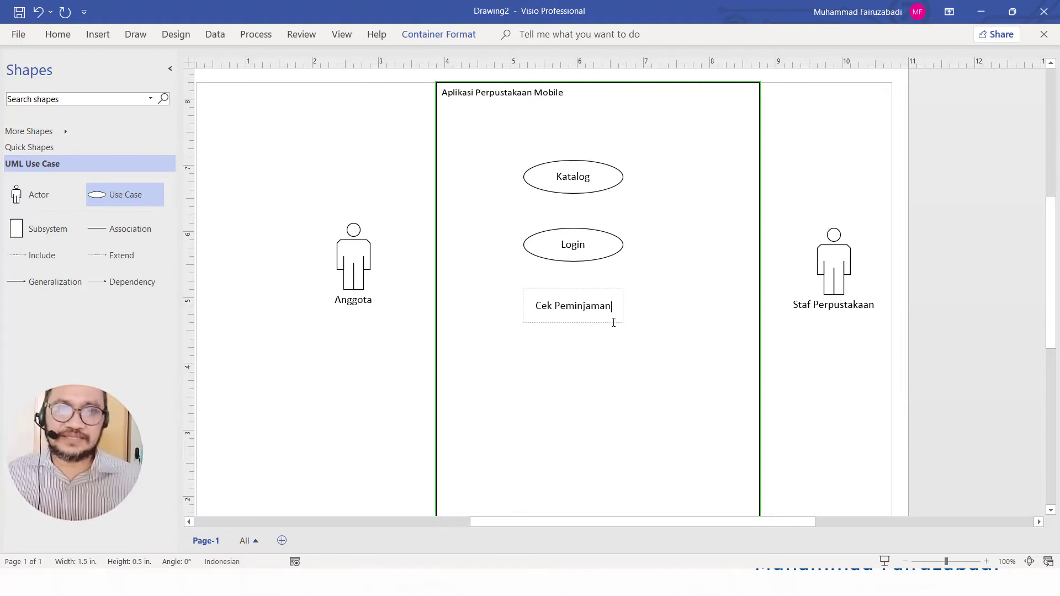
left_click(622, 362)
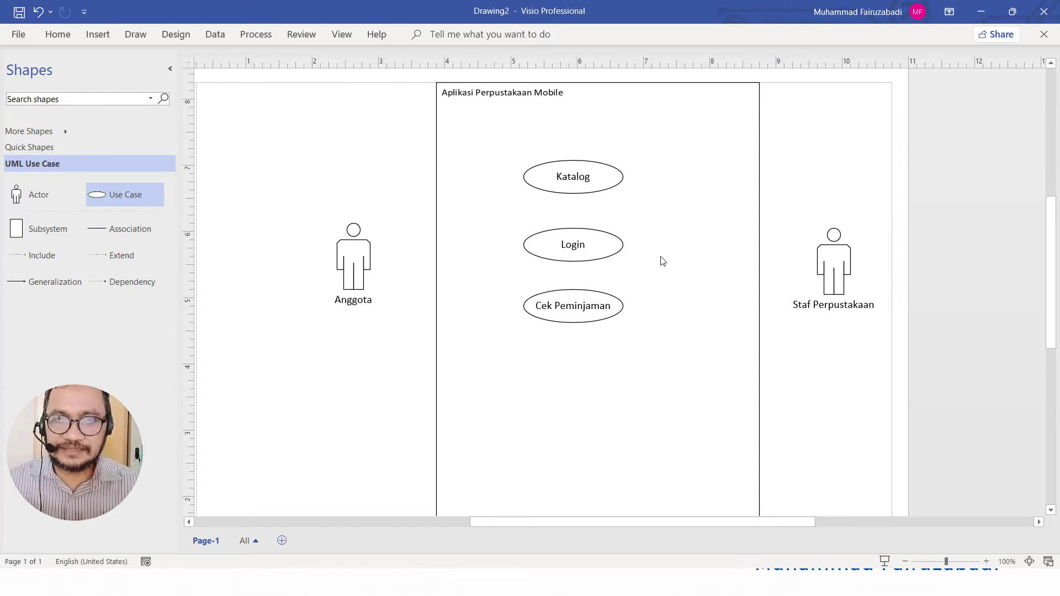
Step: Change the label of the Katalog use case to "Melihat Katalog"
double_click(557, 178)
left_click(556, 177)
type("Lihat")
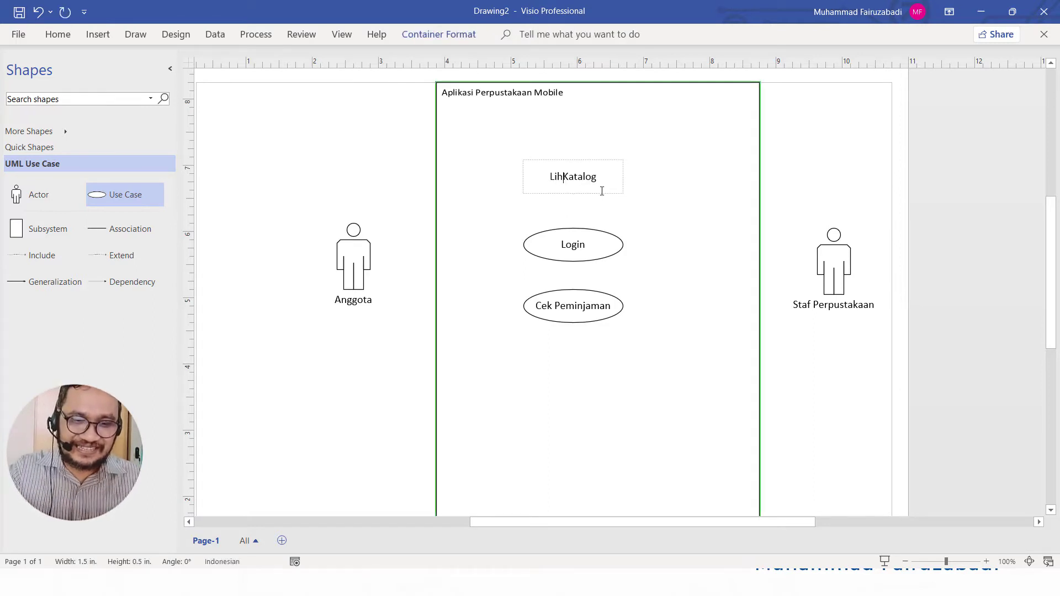
key("ctrl+shift+Left")
type("Men")
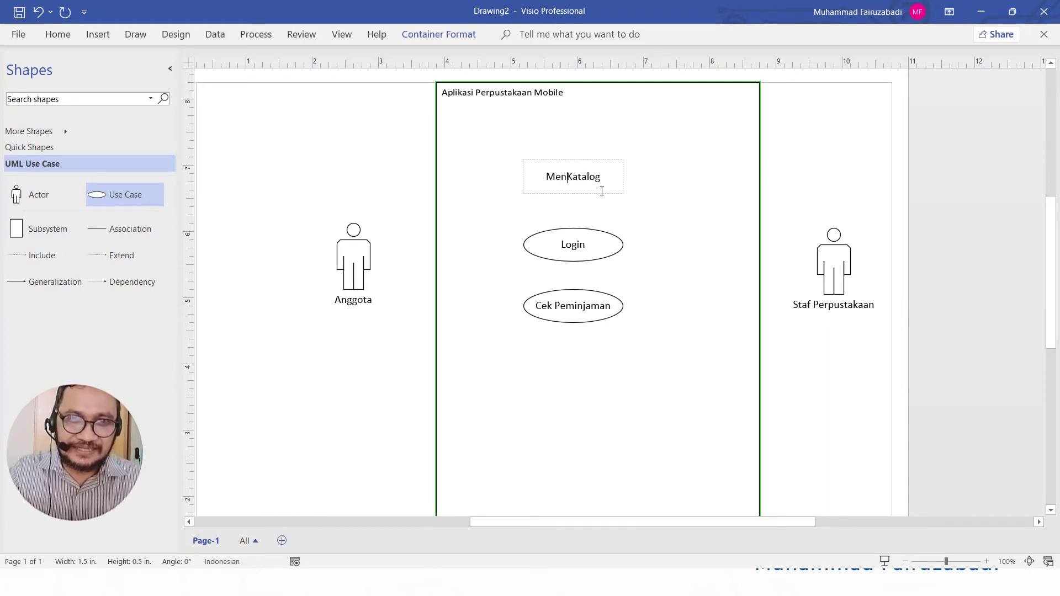
key("BackSpace")
type("lihat")
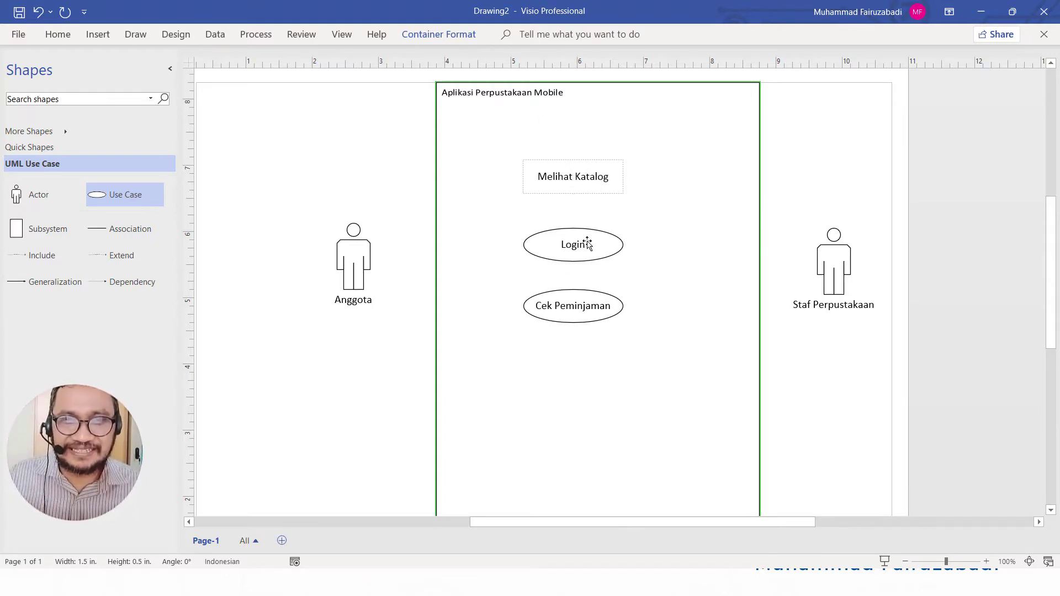
Step: Extend the third use case's label to "Cek Peminjaman Buku" and align the ellipse under Login at a width of 1.5 in
double_click(598, 304)
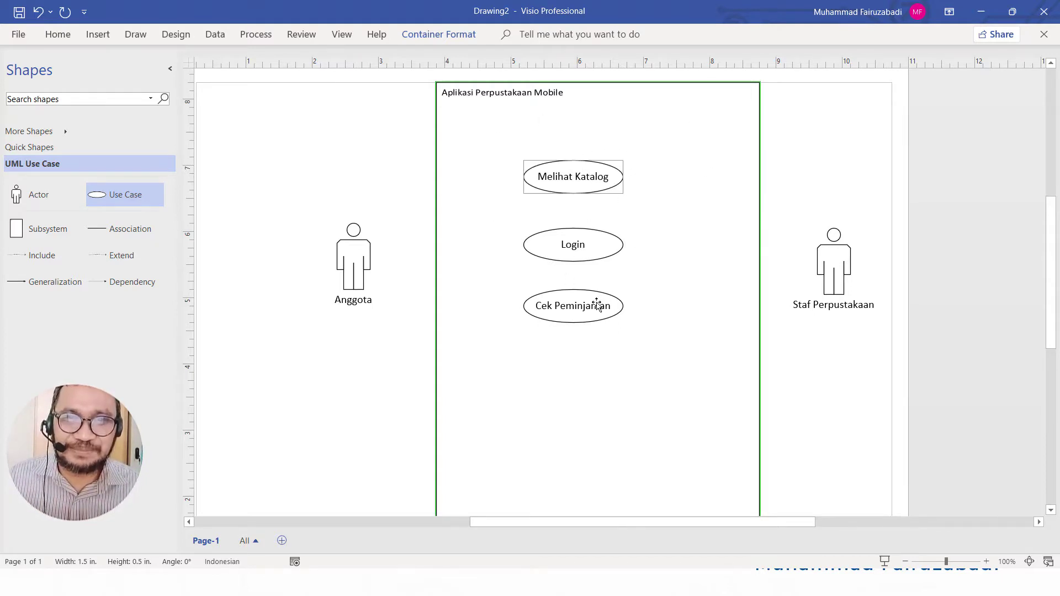
left_click(616, 301)
type("Buk")
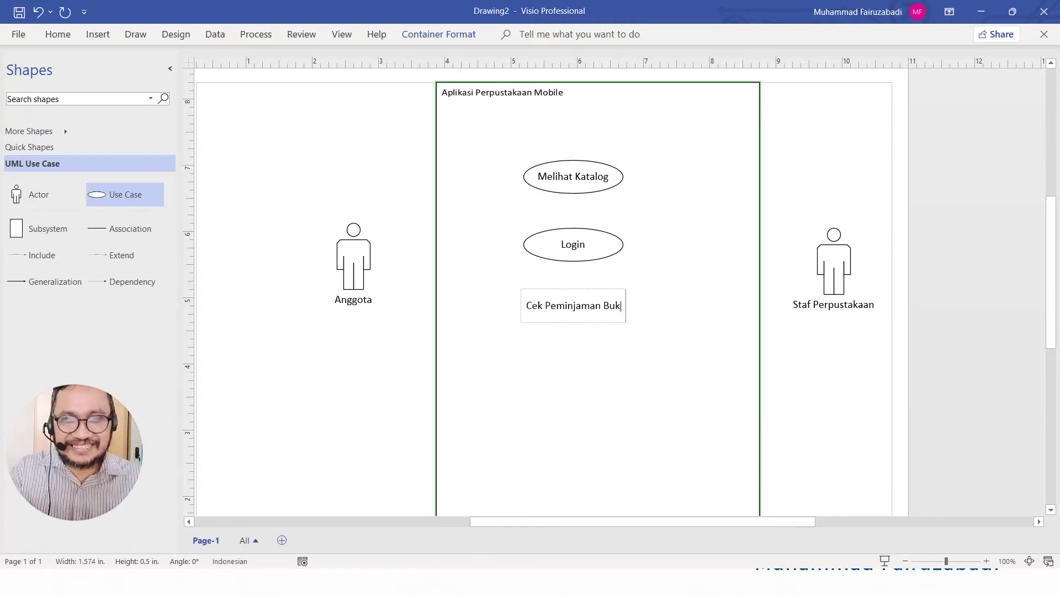
type("u")
left_click(660, 313)
left_click(619, 310)
left_click_drag(629, 307, 596, 303)
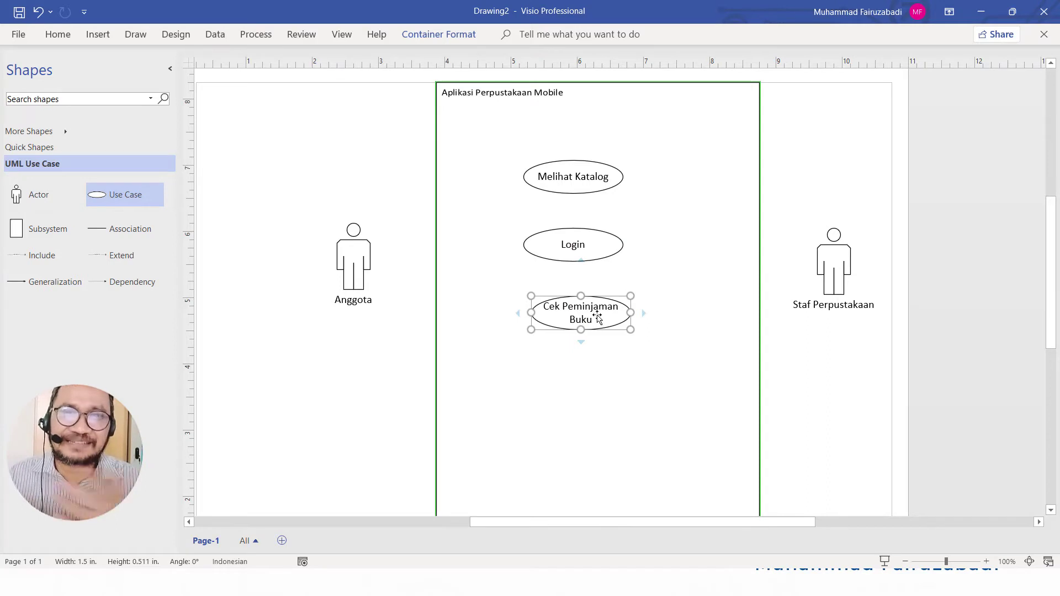
left_click_drag(589, 313, 583, 313)
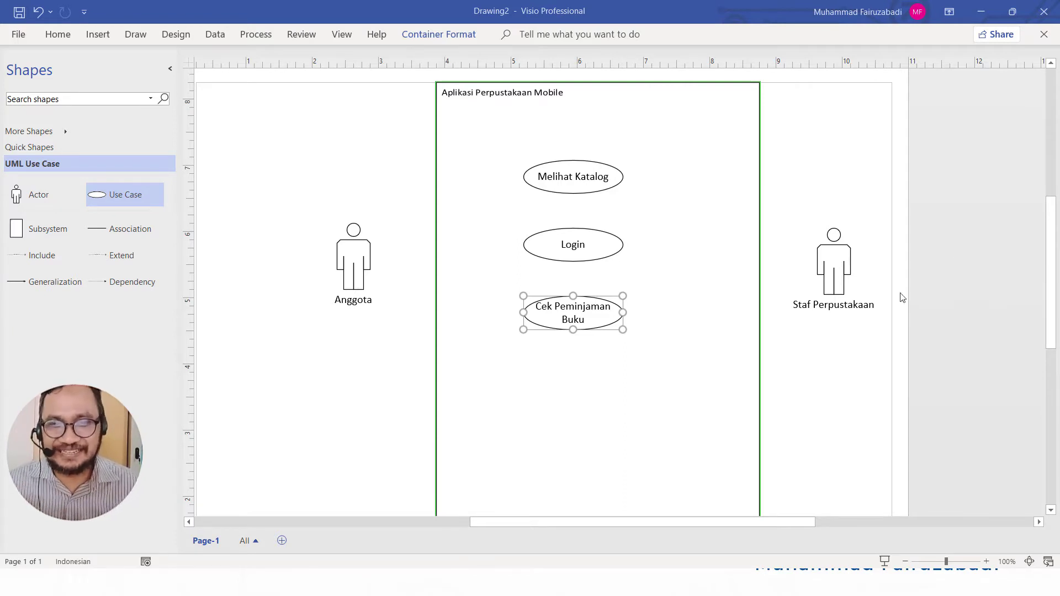
Step: Duplicate the Cek Peminjaman Buku use case below itself and relabel the copy "Memesan Peminjaman Buku"
left_click(574, 316)
left_click_drag(580, 319, 587, 367)
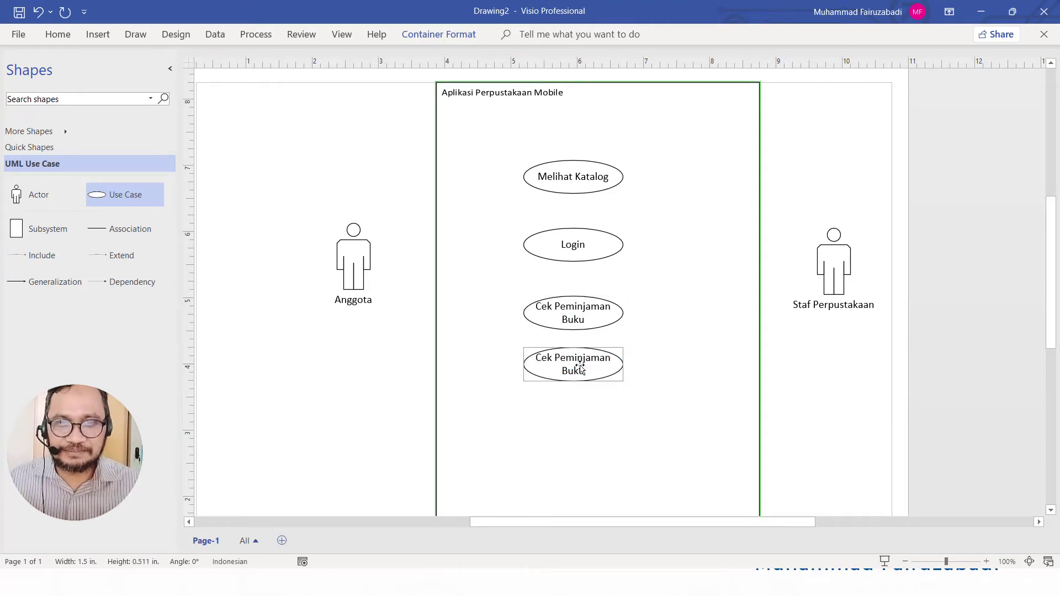
double_click(580, 364)
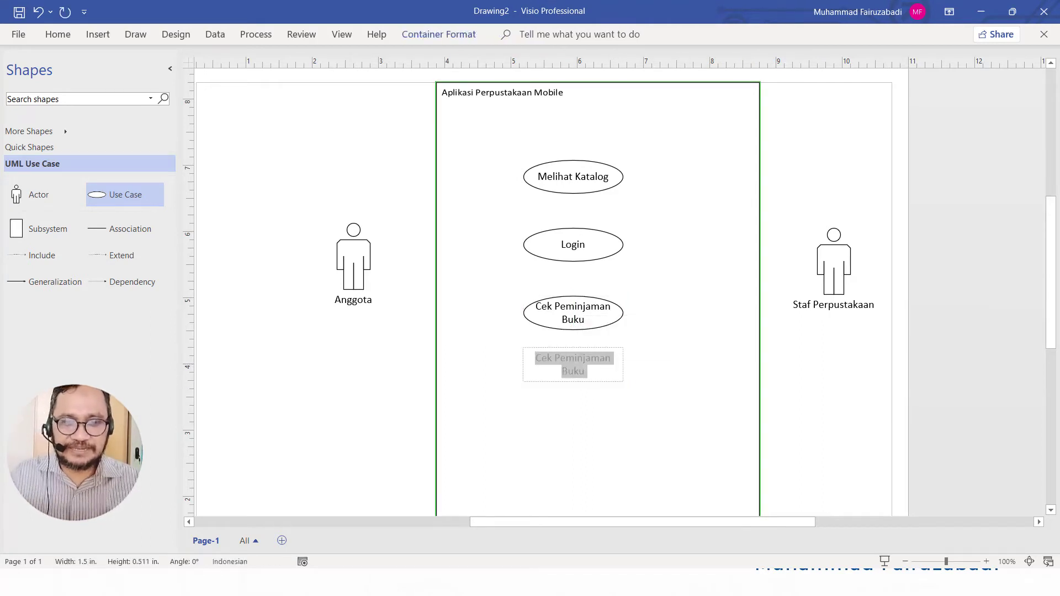
type("Memesan ")
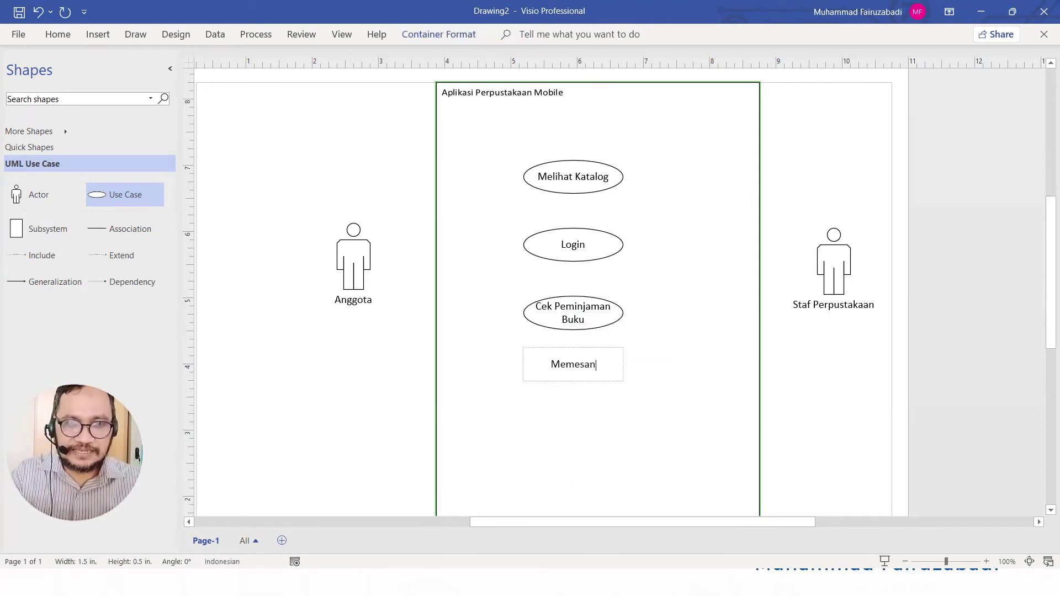
type("Peminj")
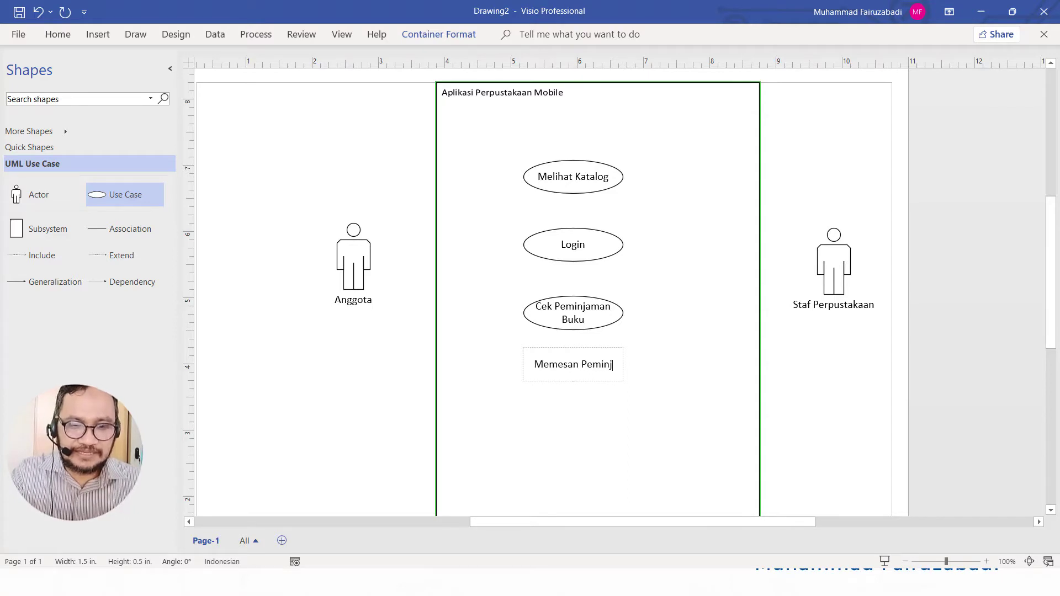
type("aman Buku")
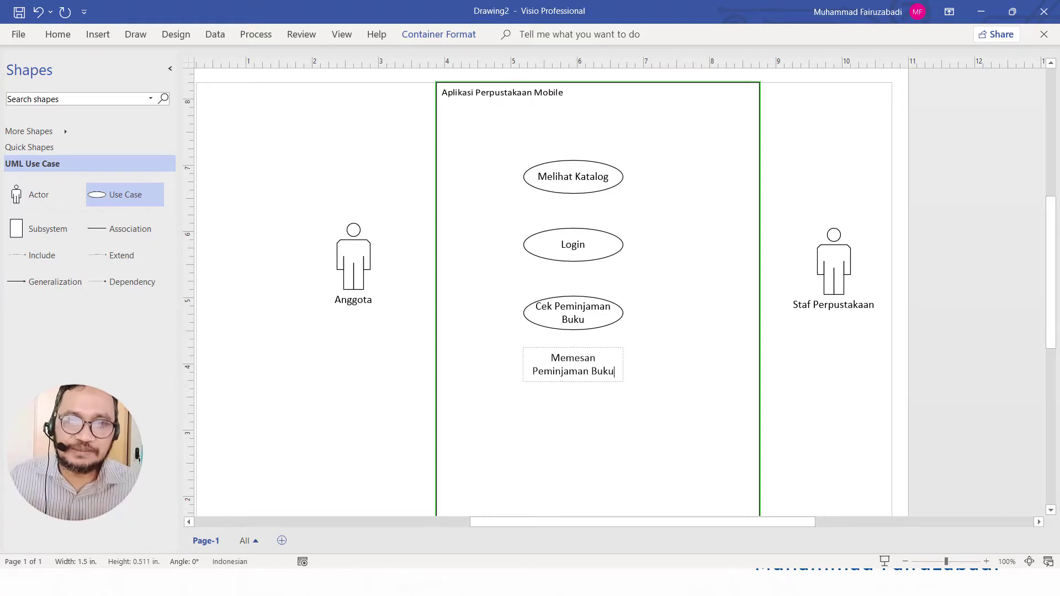
left_click(893, 227)
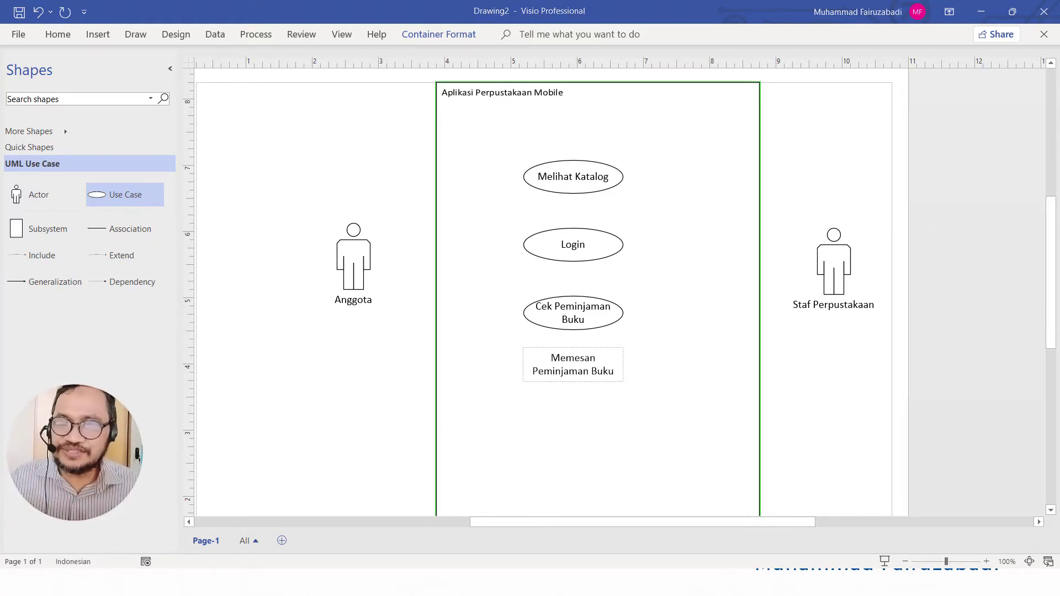
Step: Duplicate the Memesan Peminjaman Buku use case below itself and relabel the copy "Mengatur Profil"
left_click(671, 264)
scroll(671, 263, "down", 3)
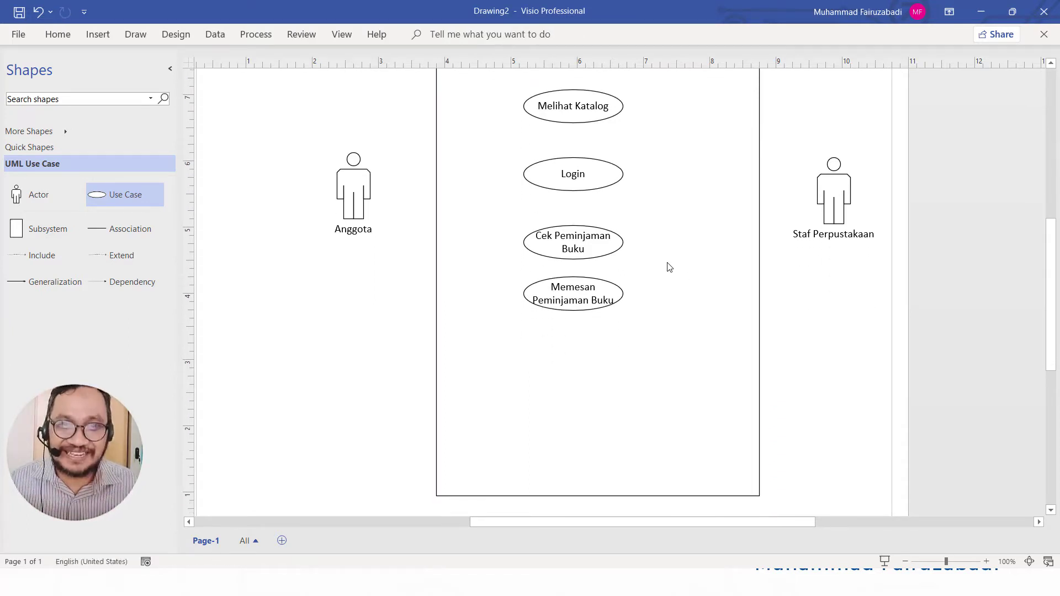
left_click(591, 298)
left_click_drag(589, 298, 585, 371)
double_click(584, 370)
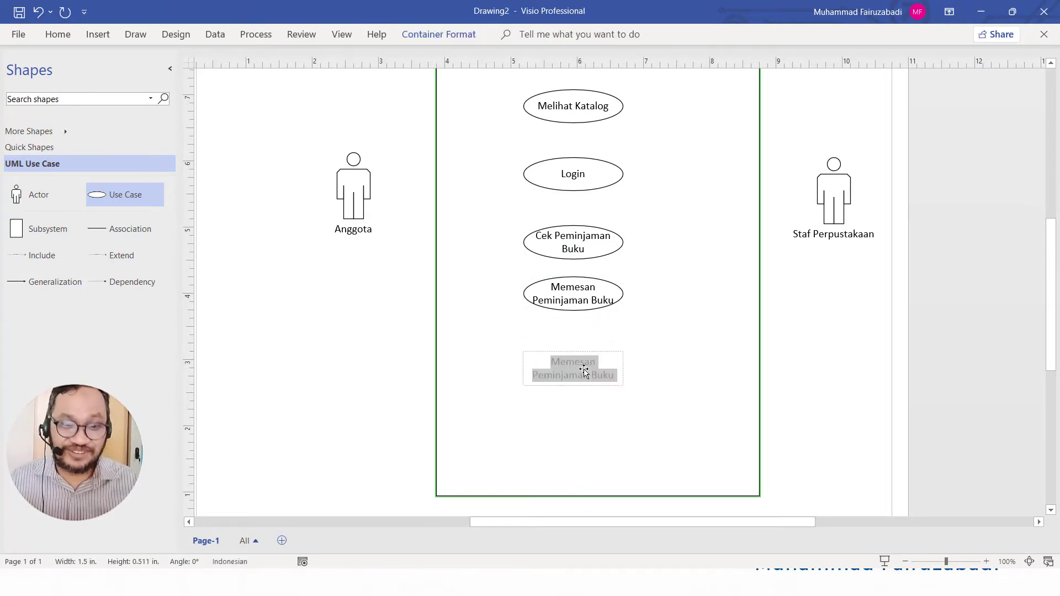
type("M")
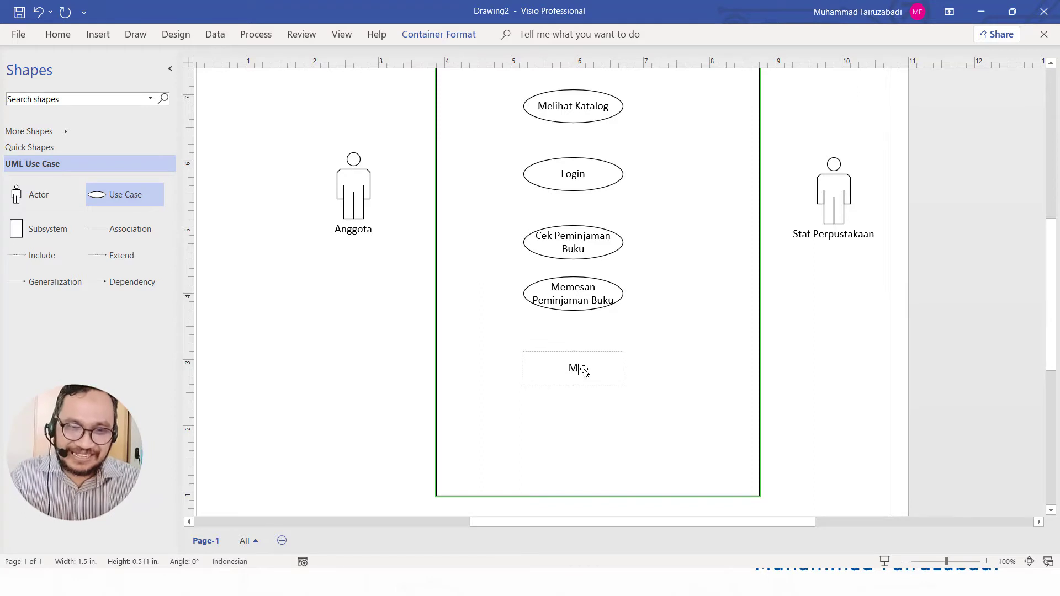
type("emgat")
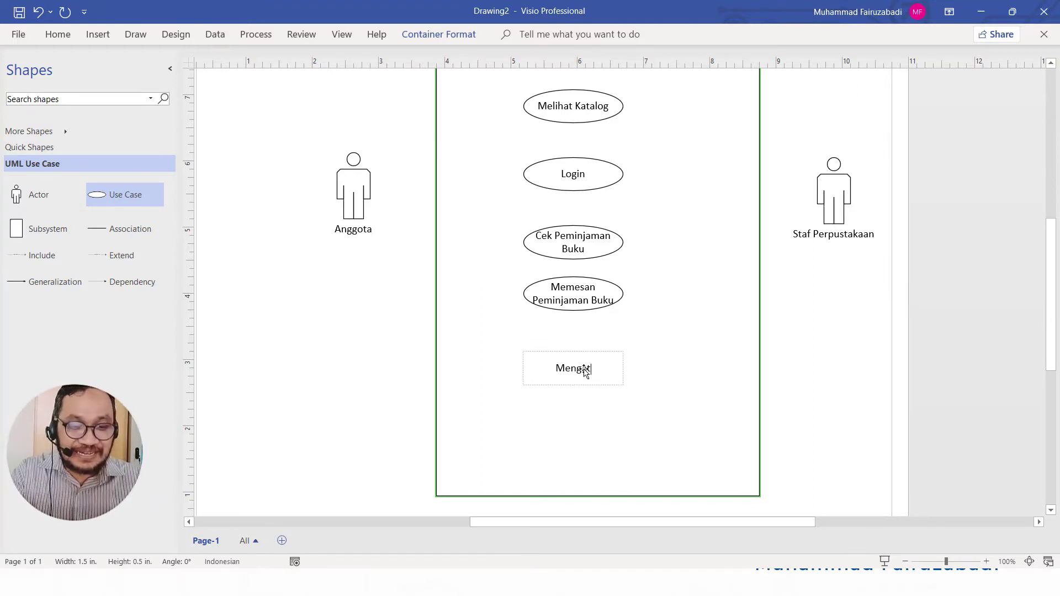
type("ur Profil")
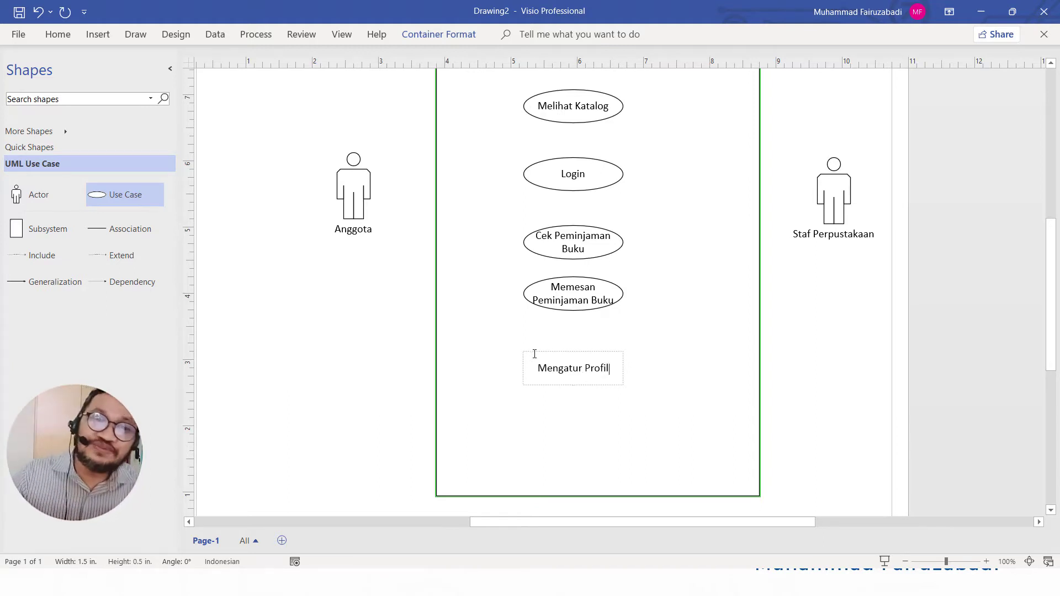
left_click(653, 342)
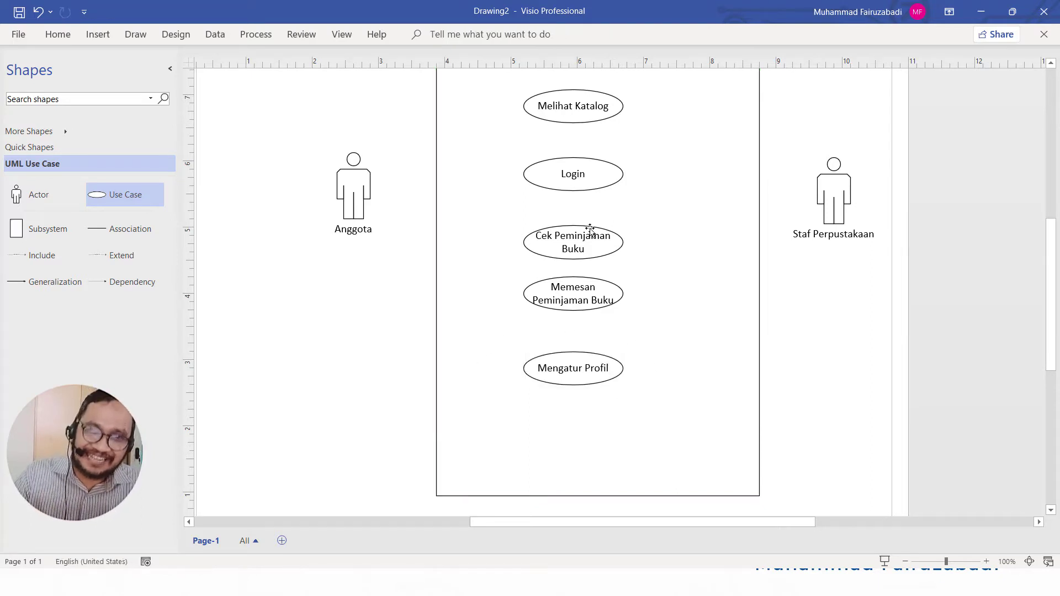
Step: Move the Login use case slightly up, closer to Melihat Katalog
left_click_drag(596, 173, 597, 168)
scroll(627, 220, "up", 2)
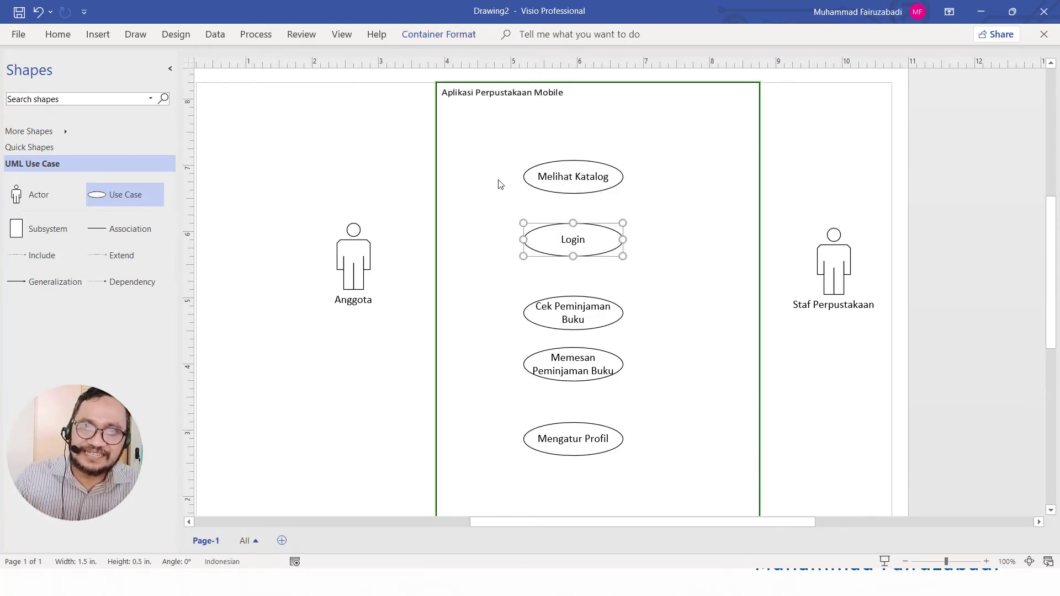
left_click(661, 211)
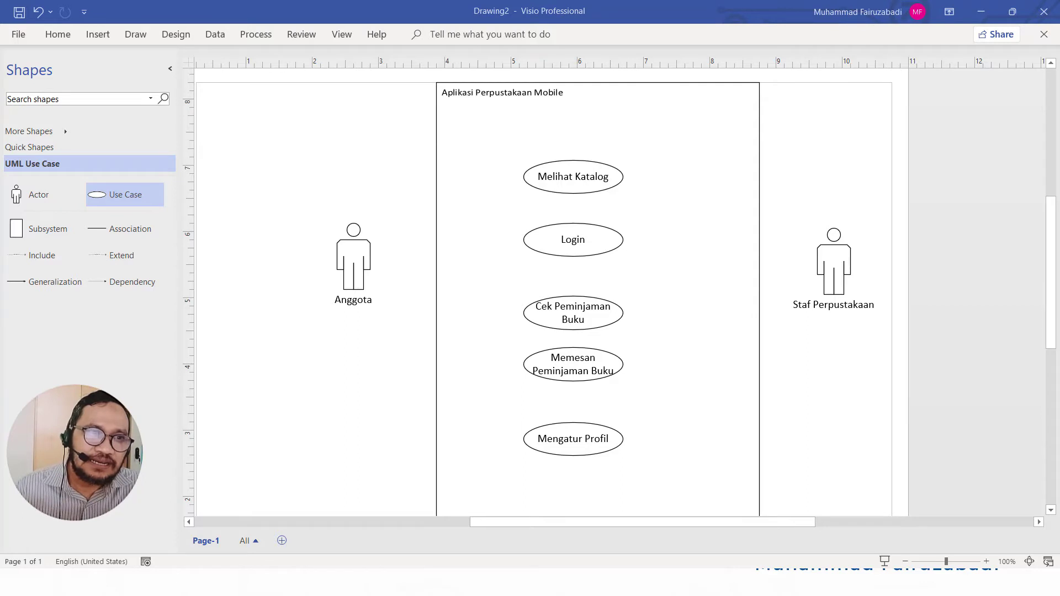
Step: Add a Use Case shape inside the subsystem, below and slightly left of Mengatur Profil, and label it "Mengganti Password"
scroll(701, 337, "down", 3)
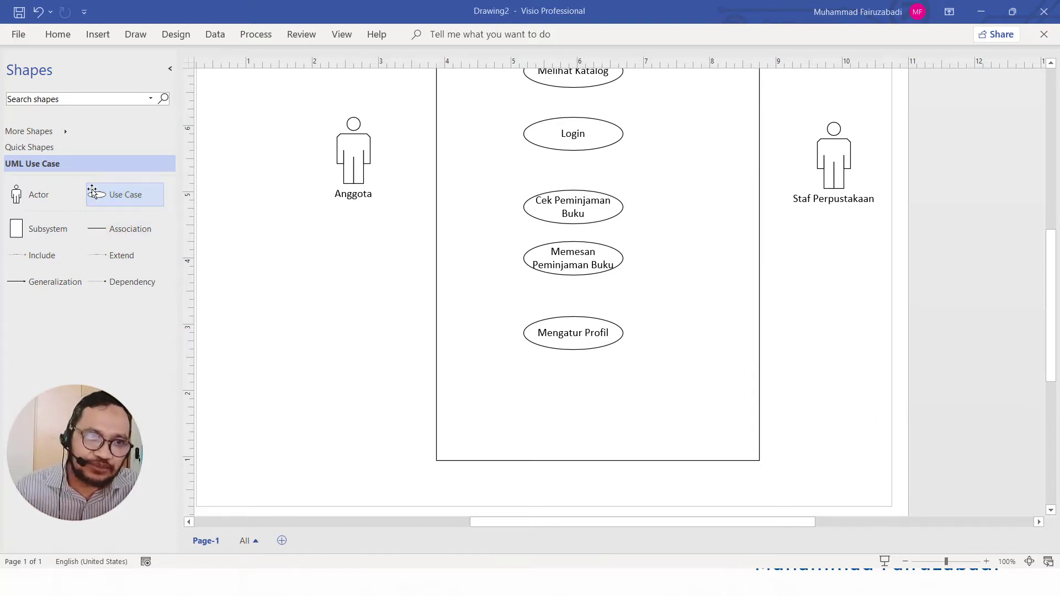
left_click_drag(102, 201, 524, 391)
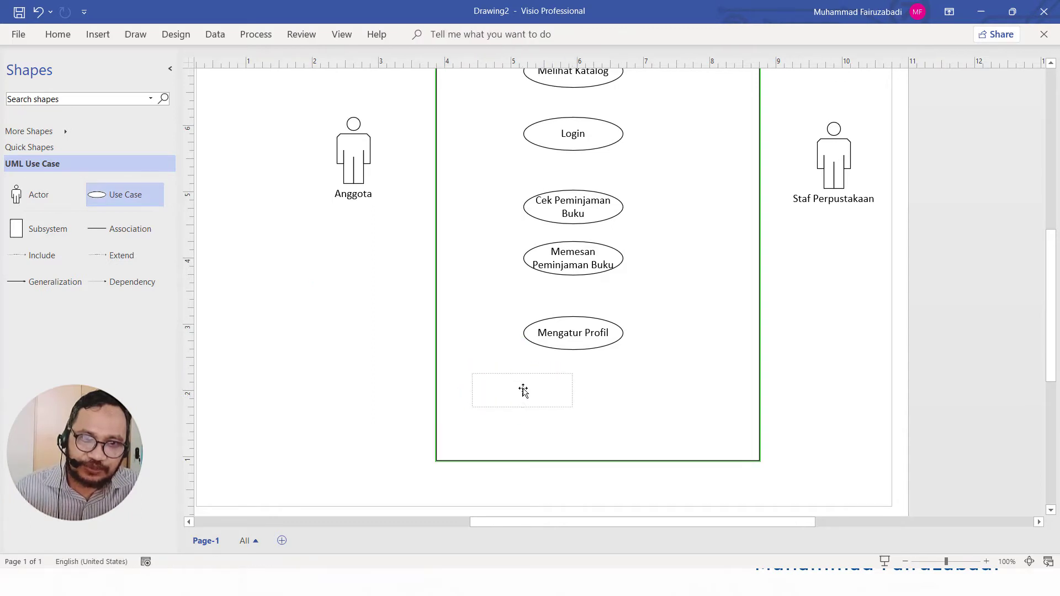
type("Meng")
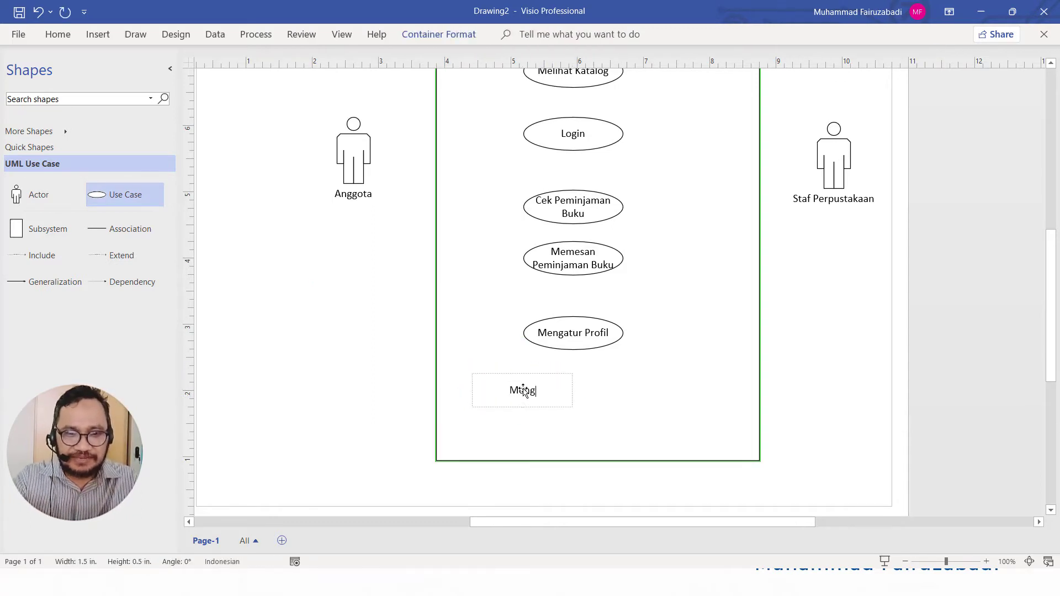
type("ganti ")
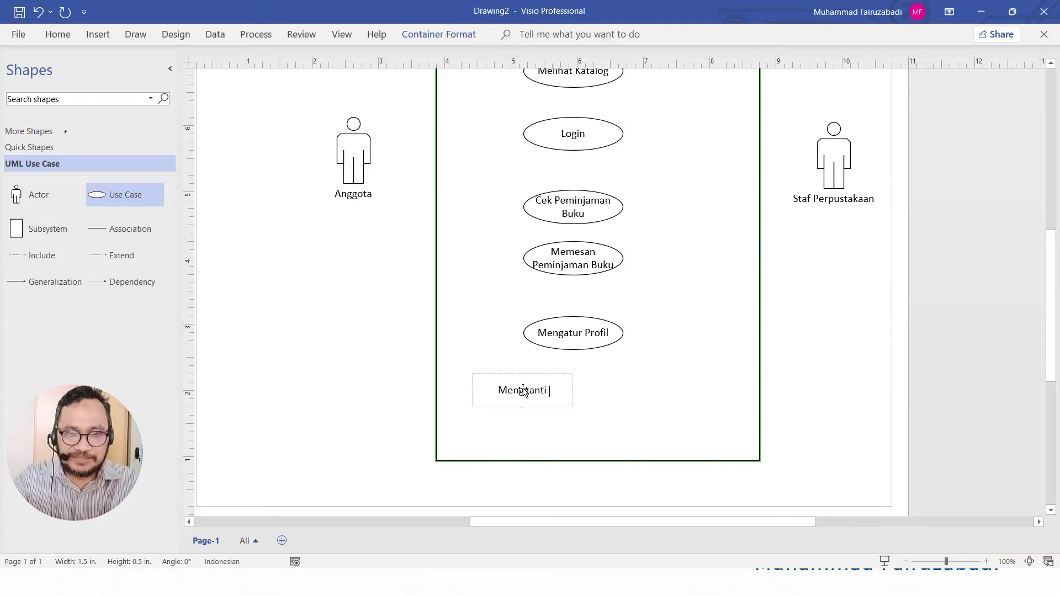
type("P")
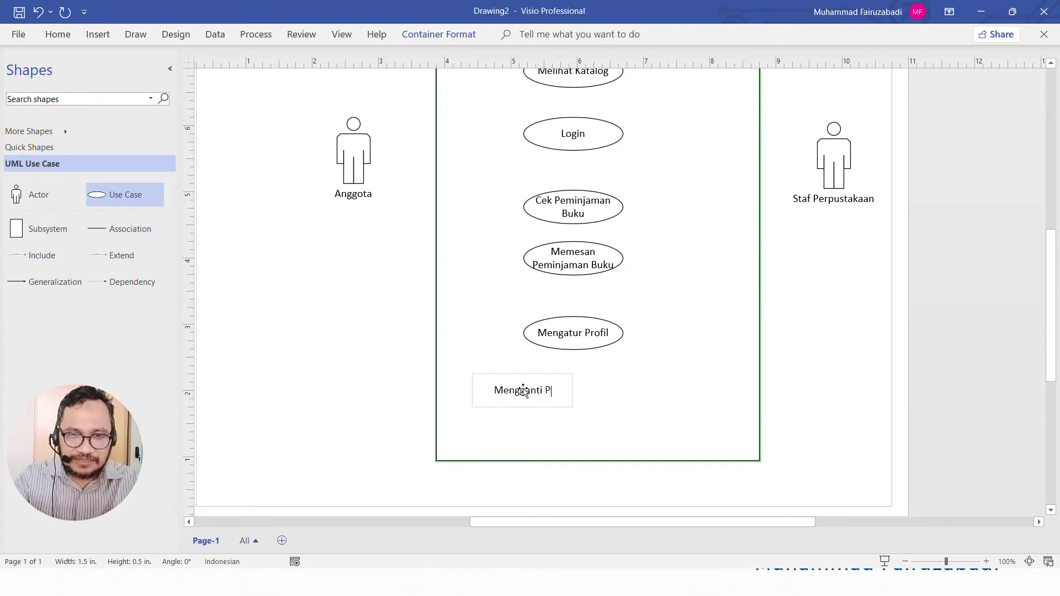
type("assword")
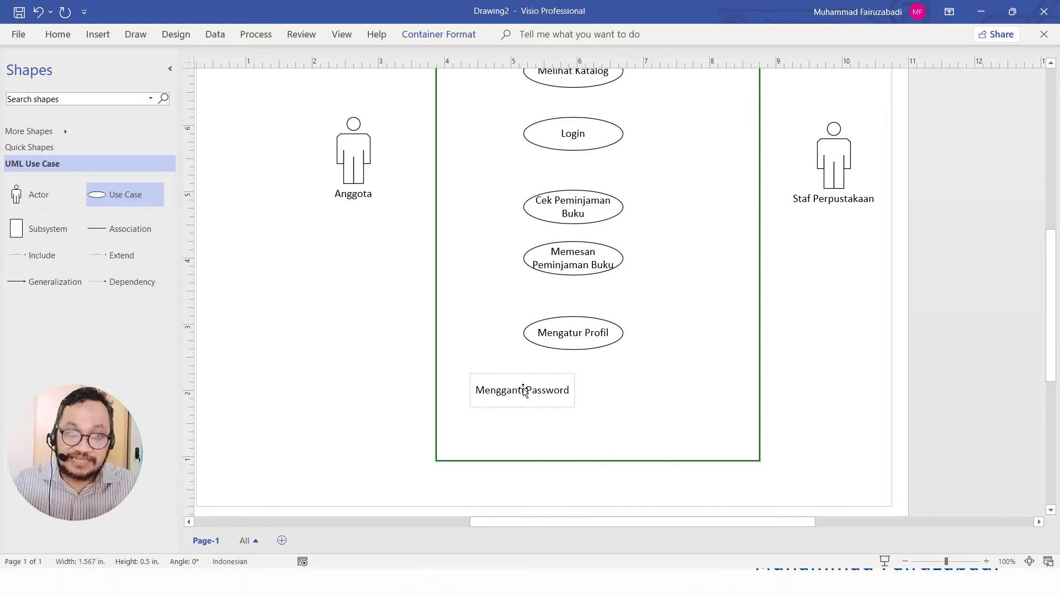
left_click(618, 390)
Step: Duplicate the Mengganti Password use case to its right at the same height and relabel the copy "Mengubah Data"
left_click(568, 385)
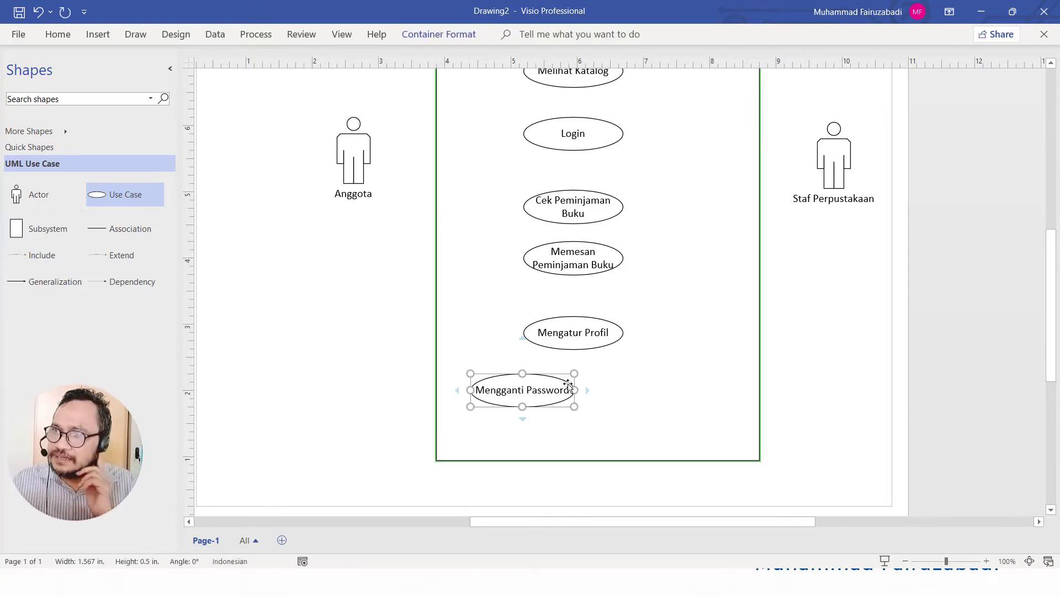
left_click_drag(565, 393, 662, 397)
double_click(661, 398)
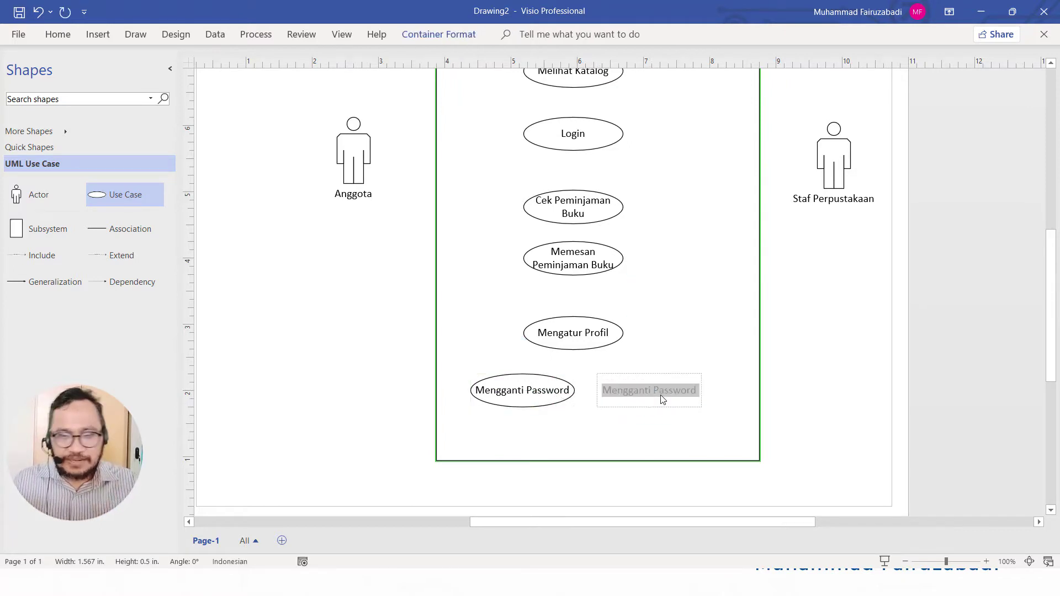
type("Mengu")
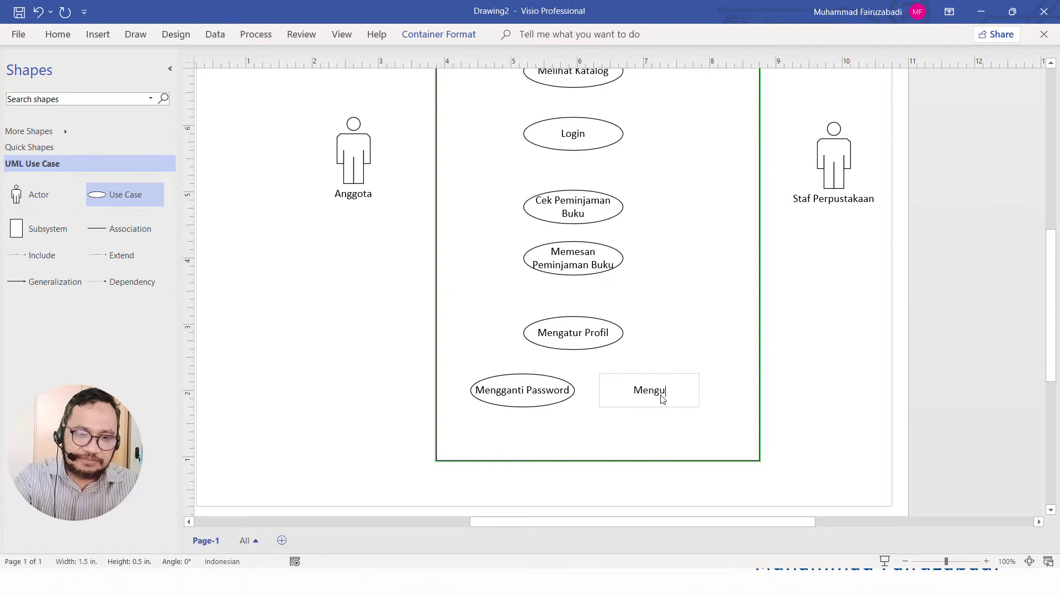
type("bah Da")
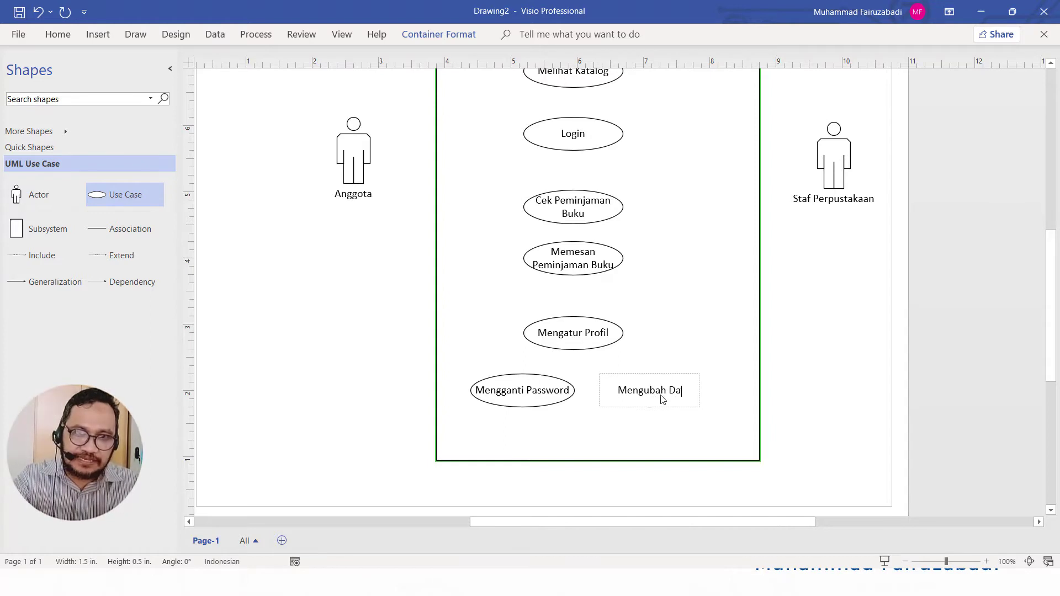
type("ta")
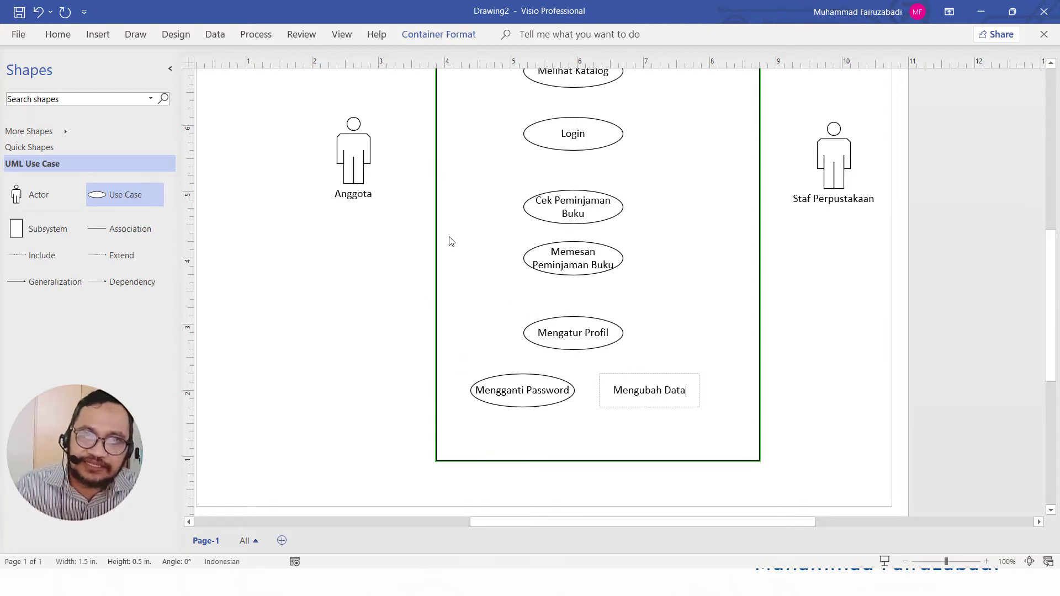
left_click(486, 315)
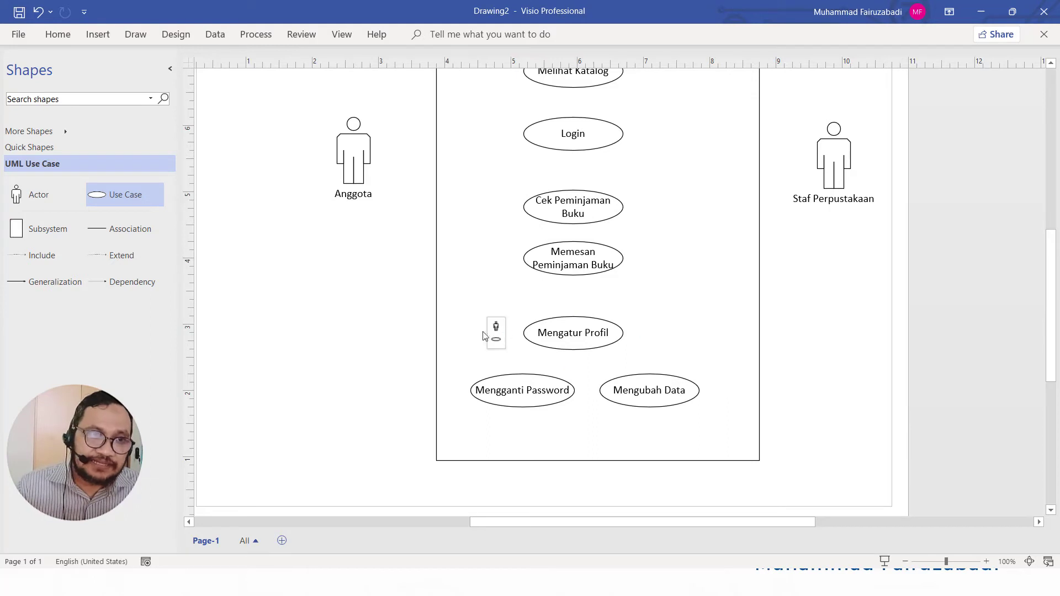
Step: Draw Generalization connectors from Mengganti Password and from Mengubah Data up to Mengatur Profil
left_click(58, 281)
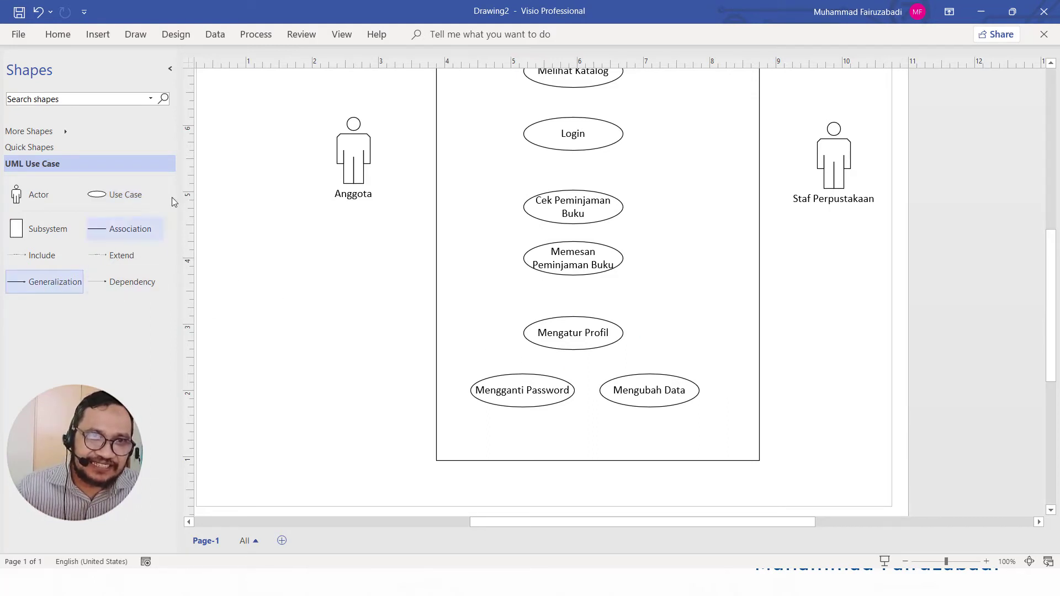
right_click(345, 21)
right_click(322, 31)
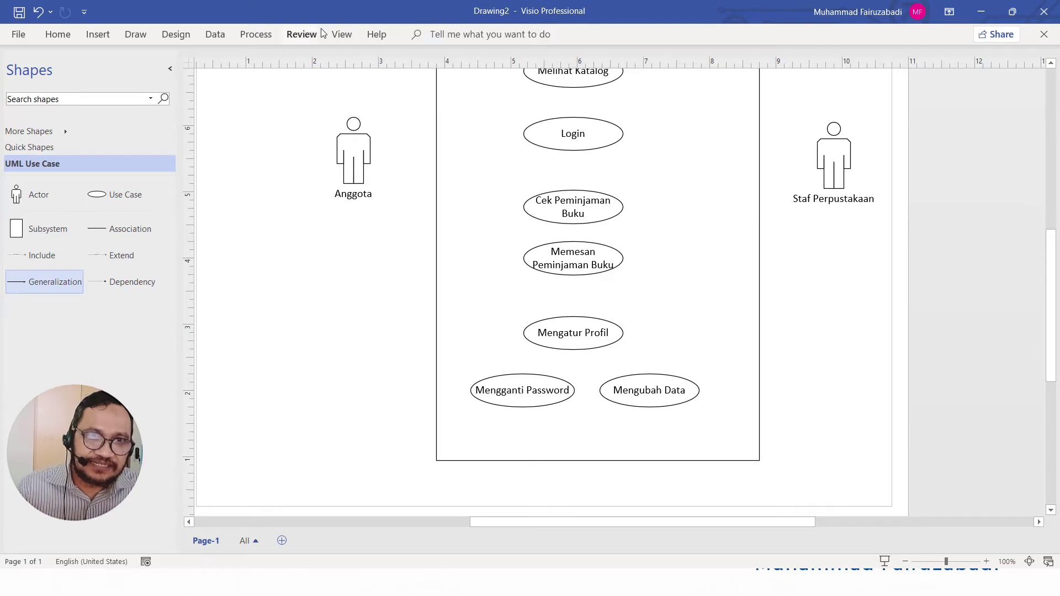
left_click(348, 57)
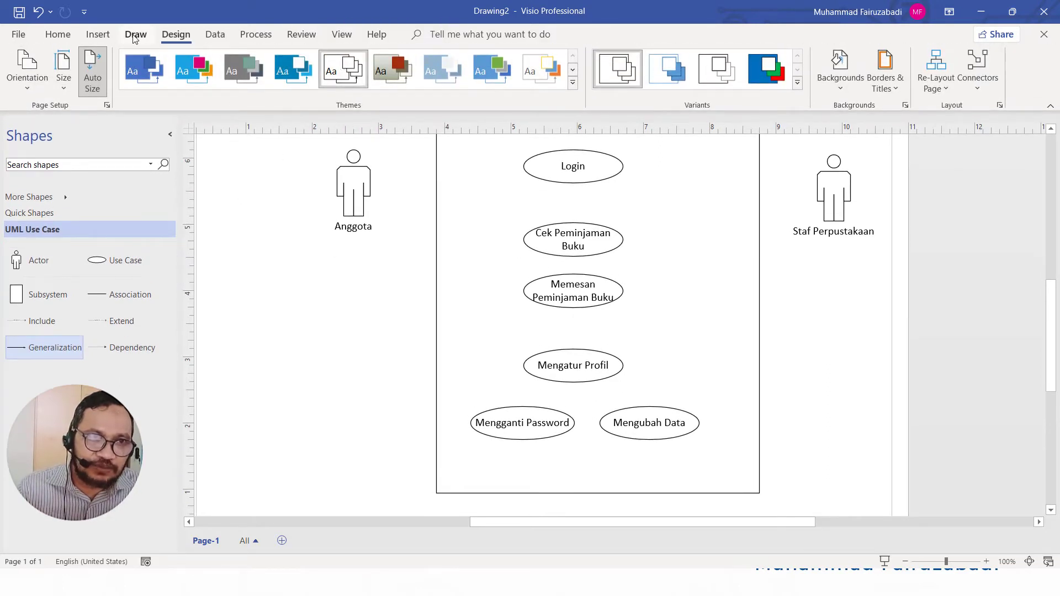
left_click(58, 35)
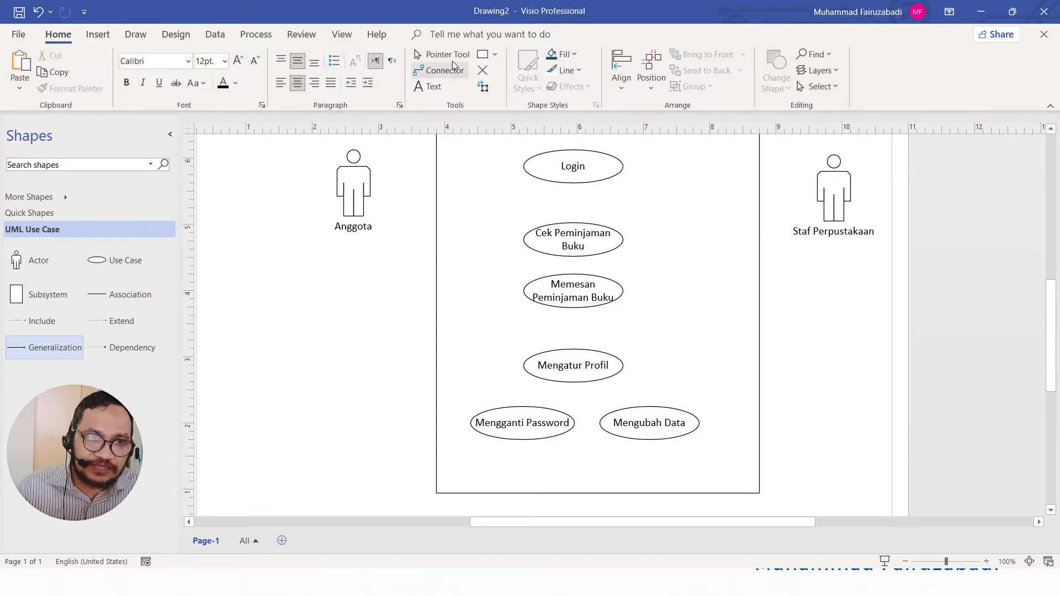
left_click(445, 70)
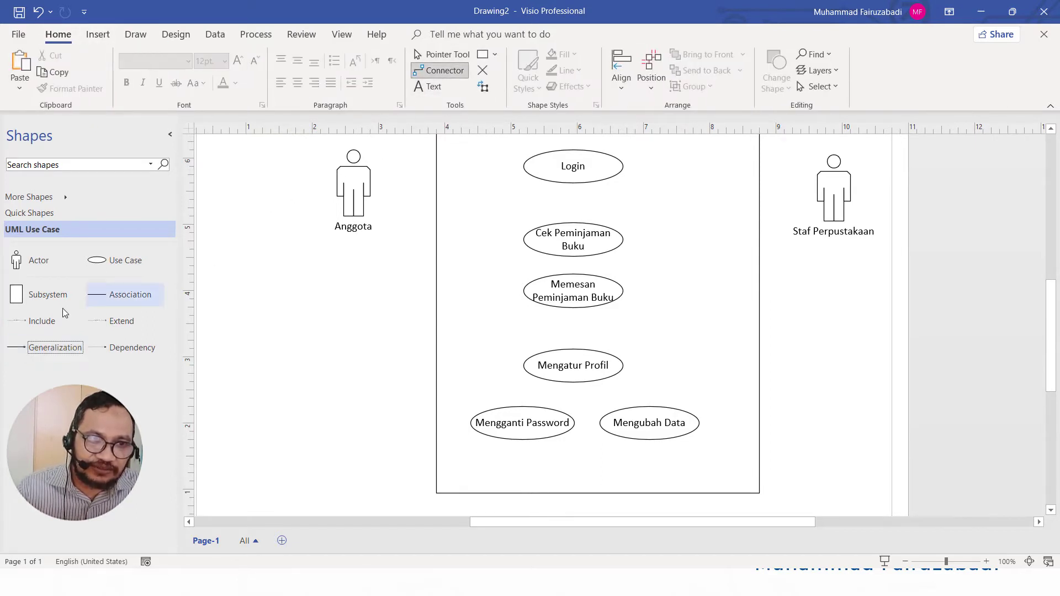
left_click(62, 349)
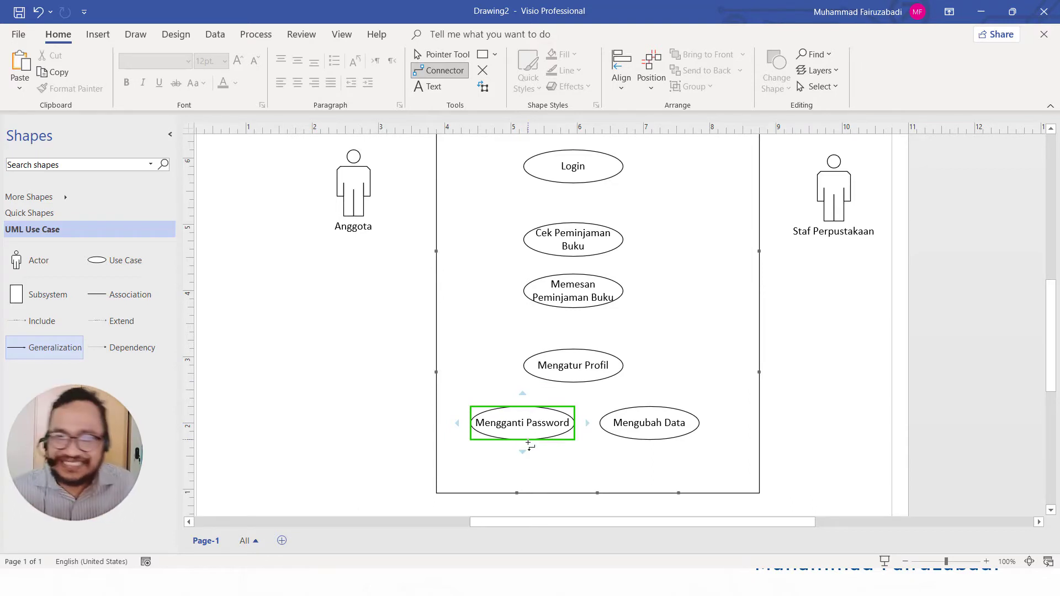
left_click_drag(512, 424, 552, 367)
left_click_drag(646, 425, 593, 380)
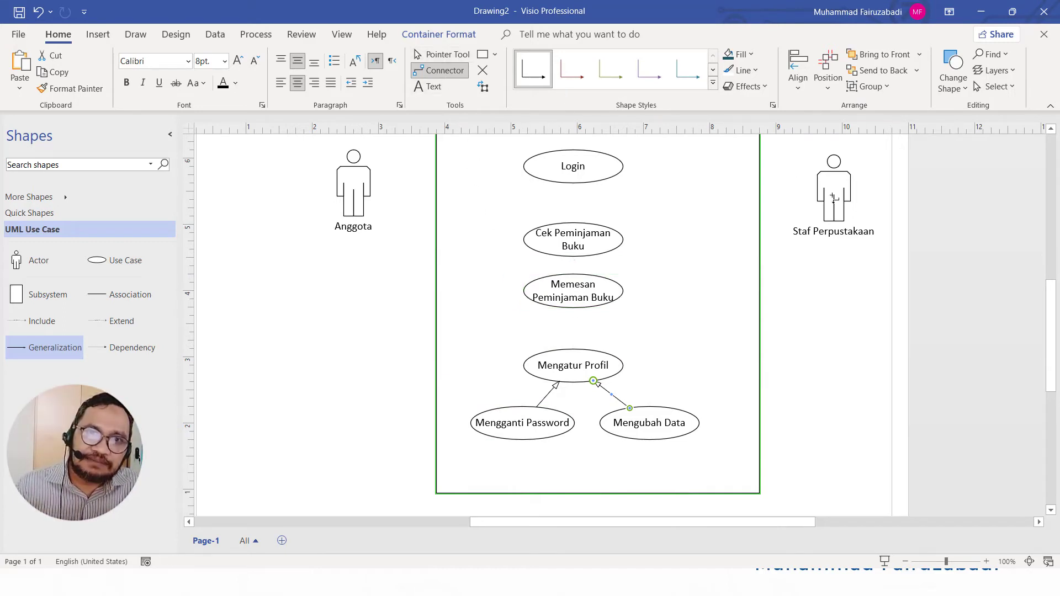
Step: Draw Association connectors from the Anggota actor to the Melihat Katalog, Login and Cek Peminjaman Buku use cases
scroll(634, 177, "up", 5)
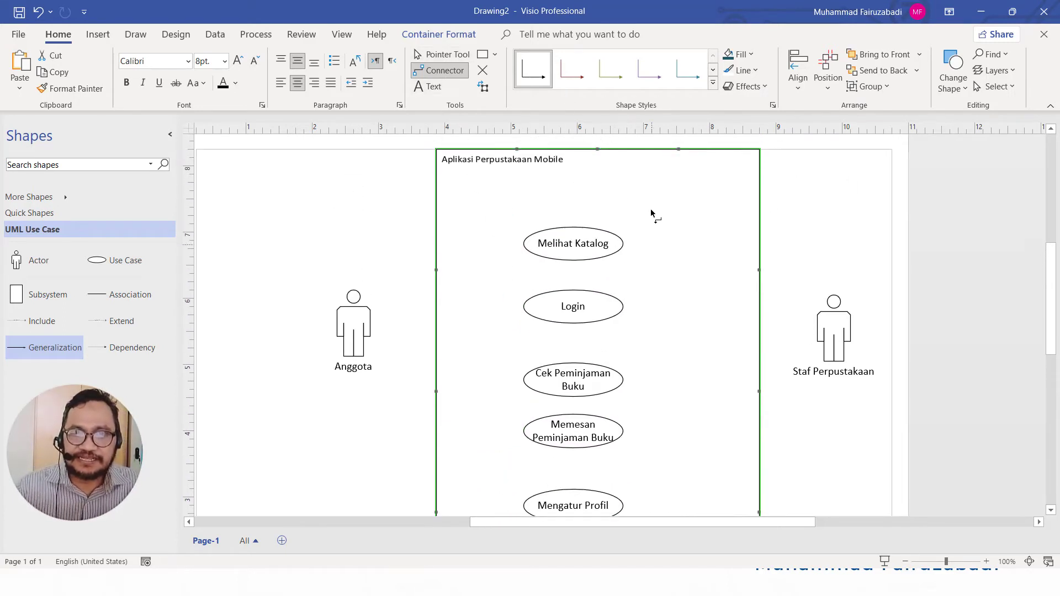
scroll(651, 214, "down", 3)
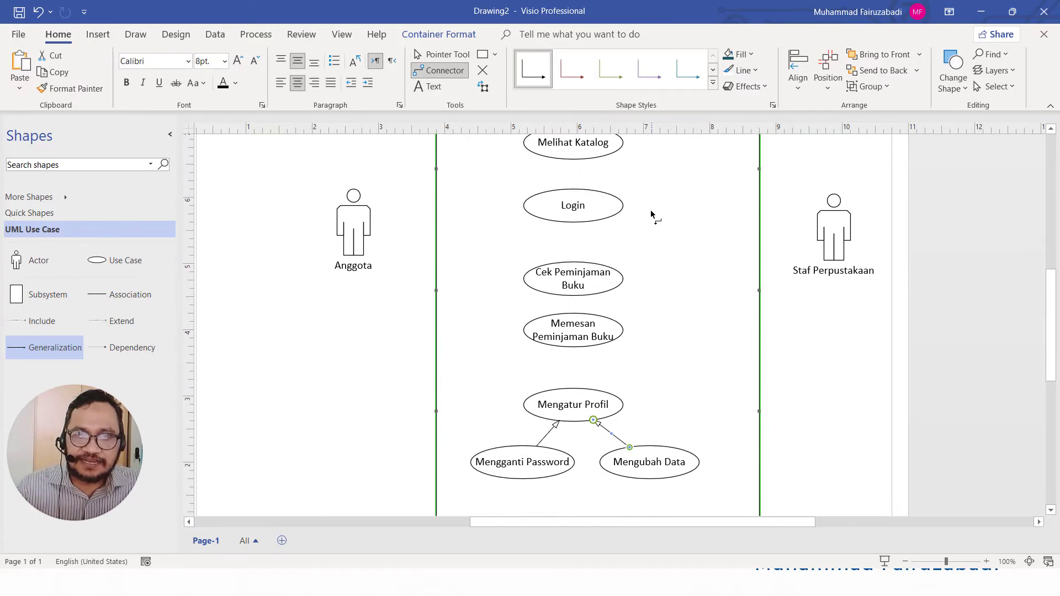
scroll(651, 214, "up", 2)
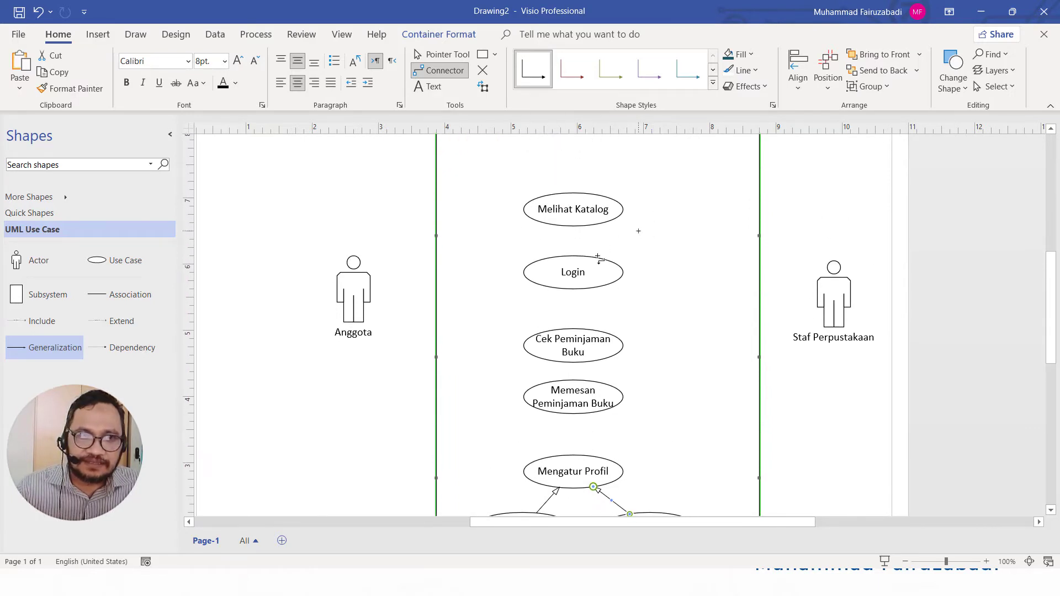
left_click(105, 296)
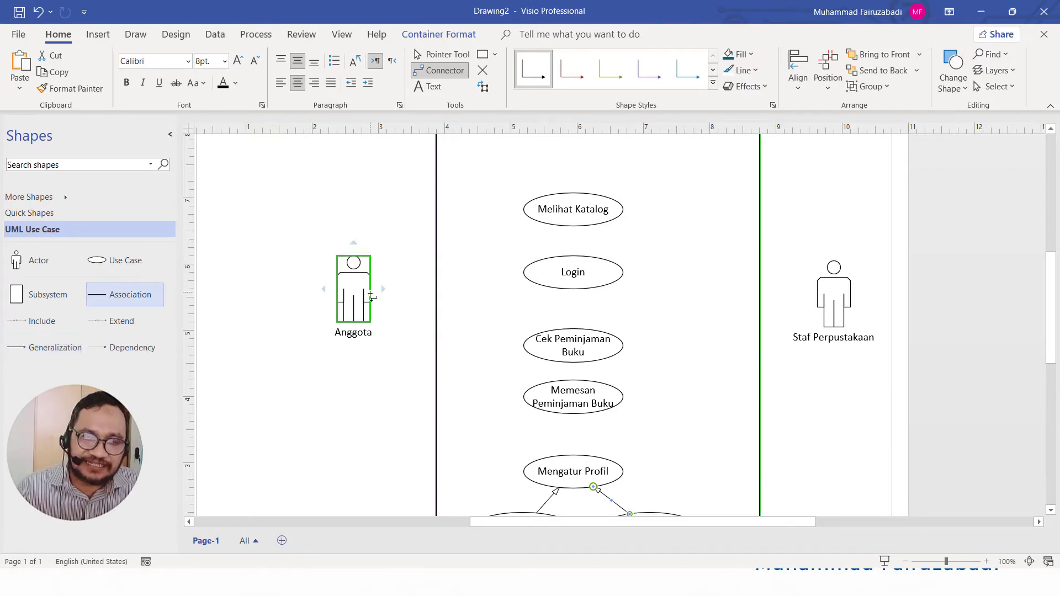
left_click_drag(367, 298, 524, 276)
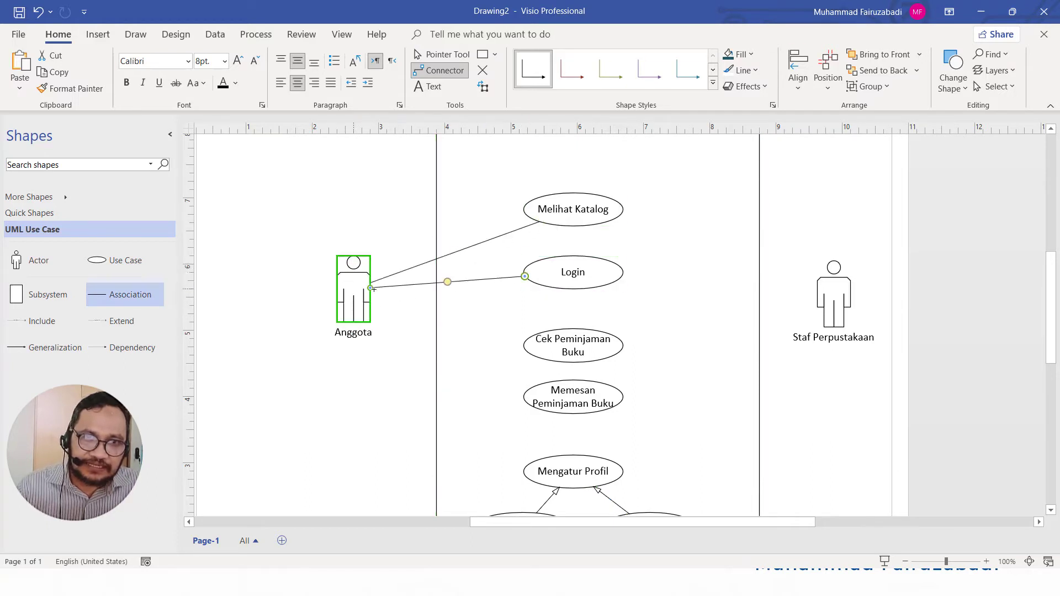
left_click_drag(518, 319, 533, 335)
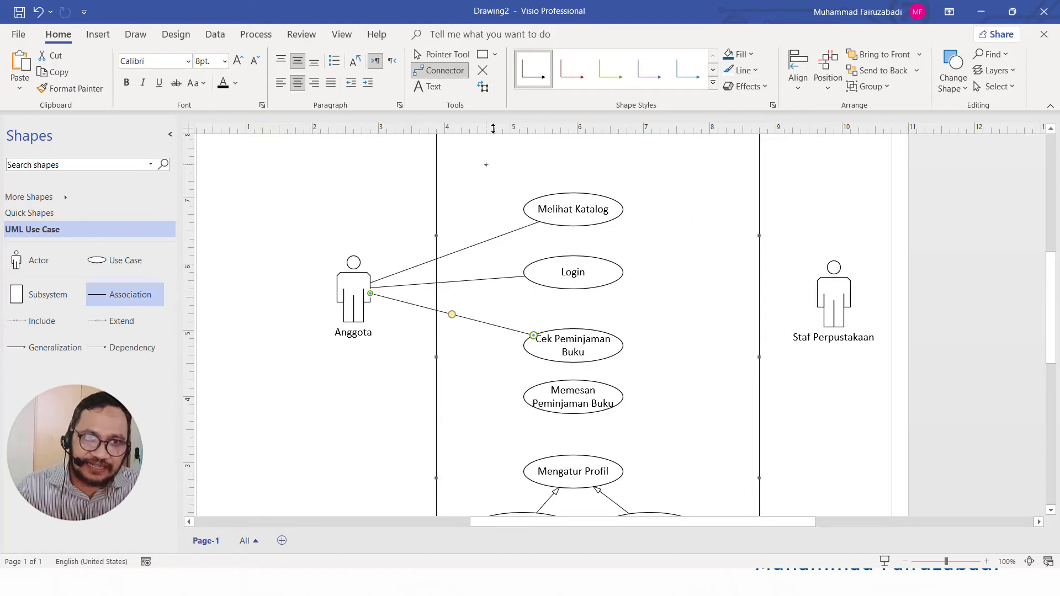
Step: Connect the Anggota actor to the Memesan Peminjaman Buku and Mengatur Profil use cases with Association lines
left_click(441, 74)
left_click_drag(369, 301, 517, 402)
scroll(339, 355, "down", 2)
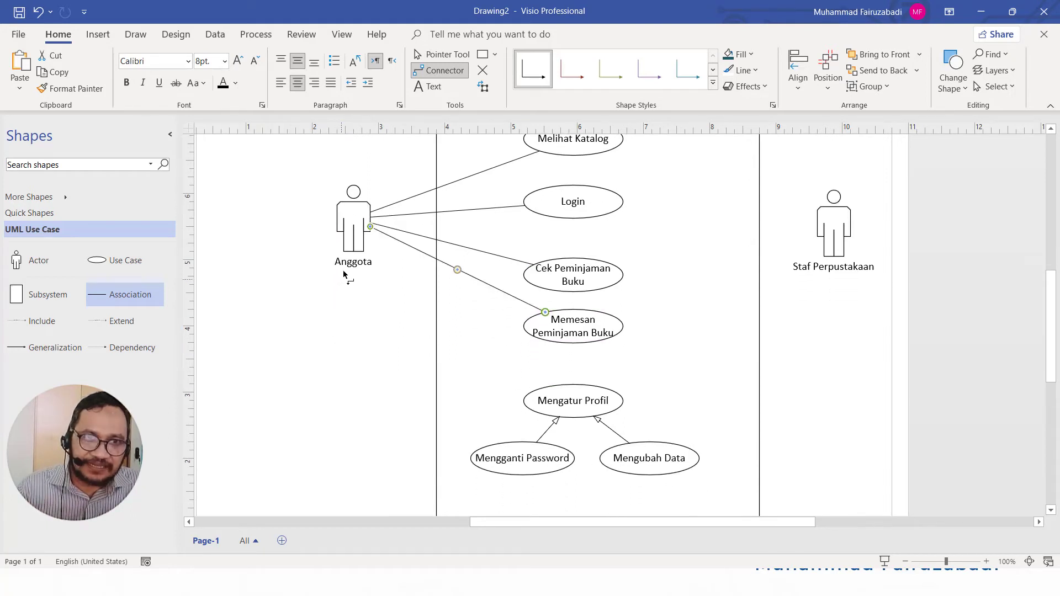
left_click_drag(351, 242, 538, 402)
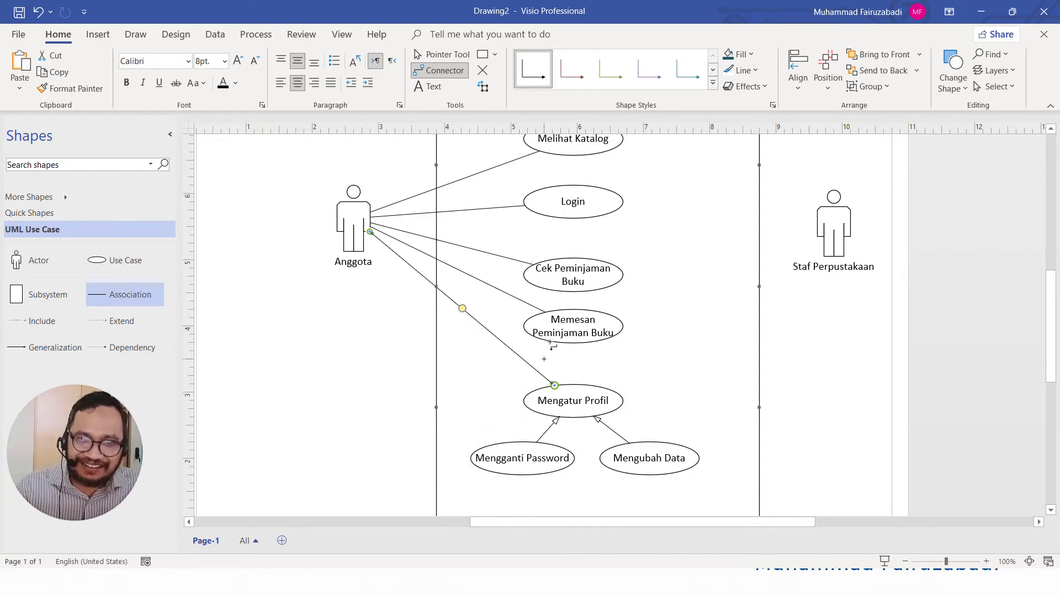
Step: Draw an Association connector from the Staf Perpustakaan actor to the Memesan Peminjaman Buku use case
scroll(626, 439, "up", 2)
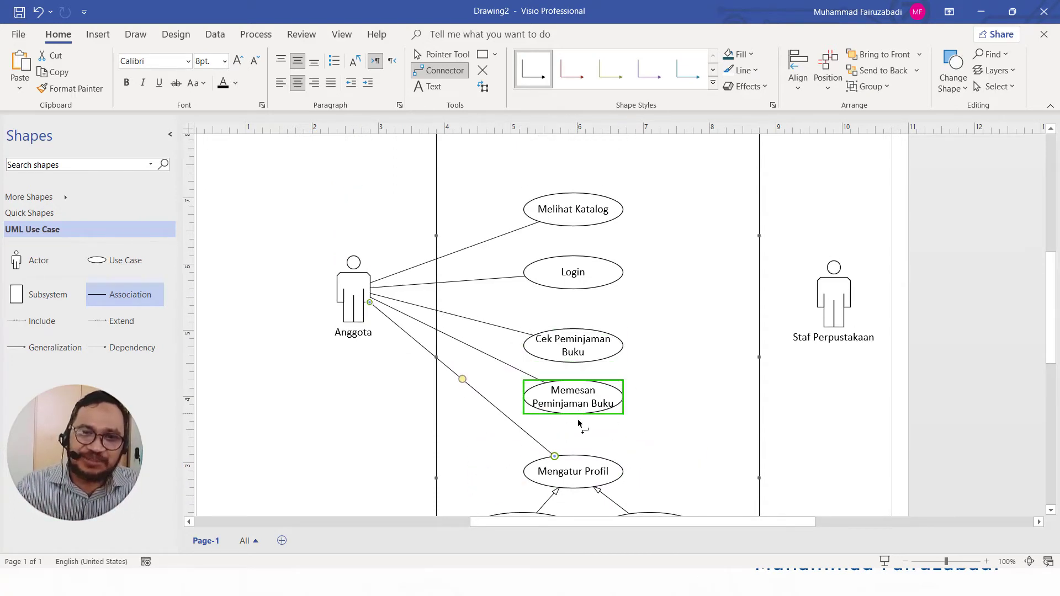
scroll(569, 458, "down", 3)
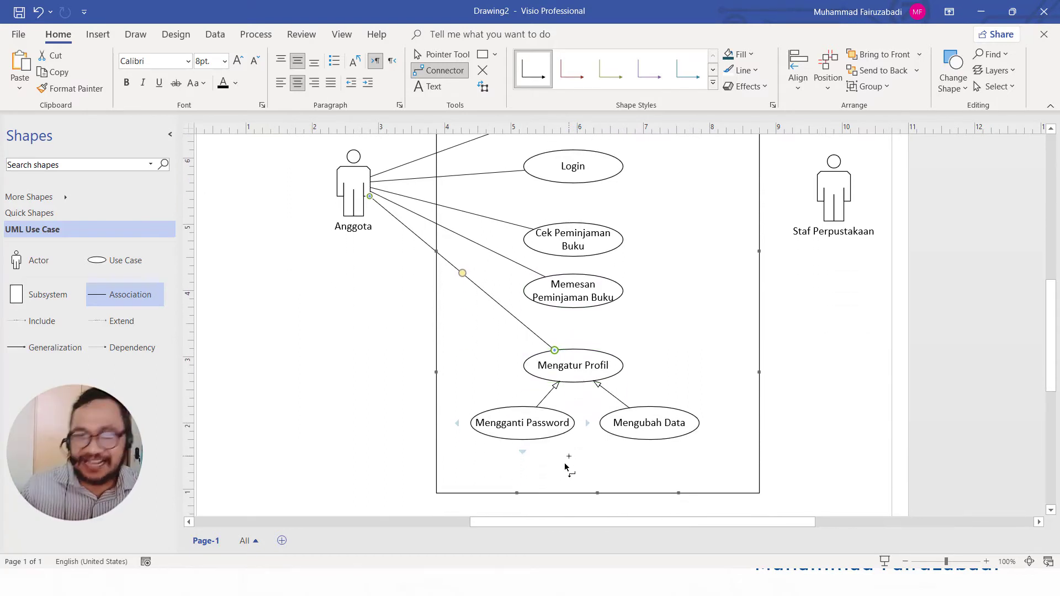
scroll(567, 462, "up", 4)
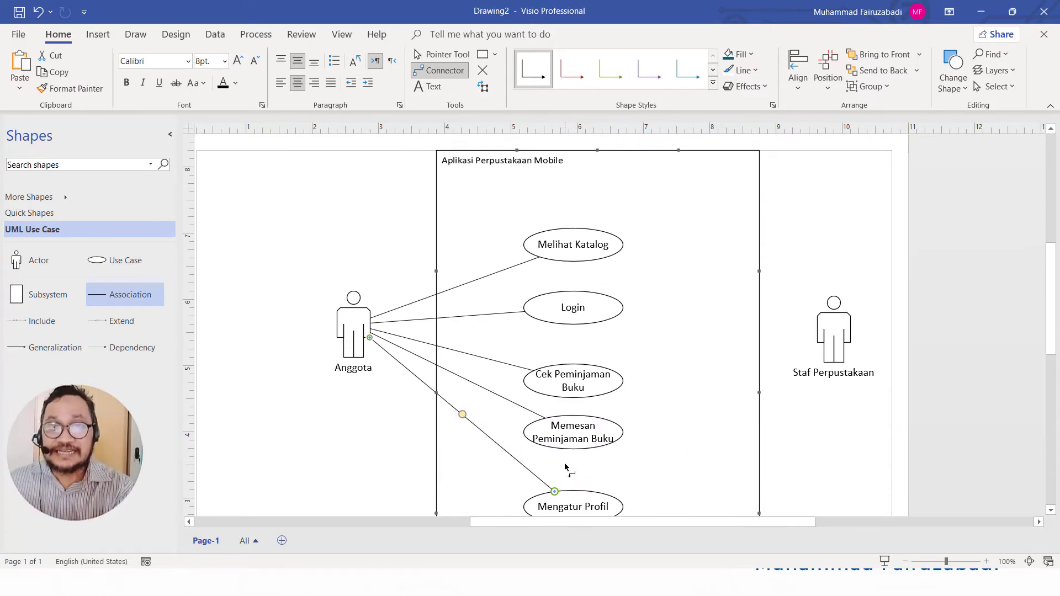
scroll(565, 467, "down", 2)
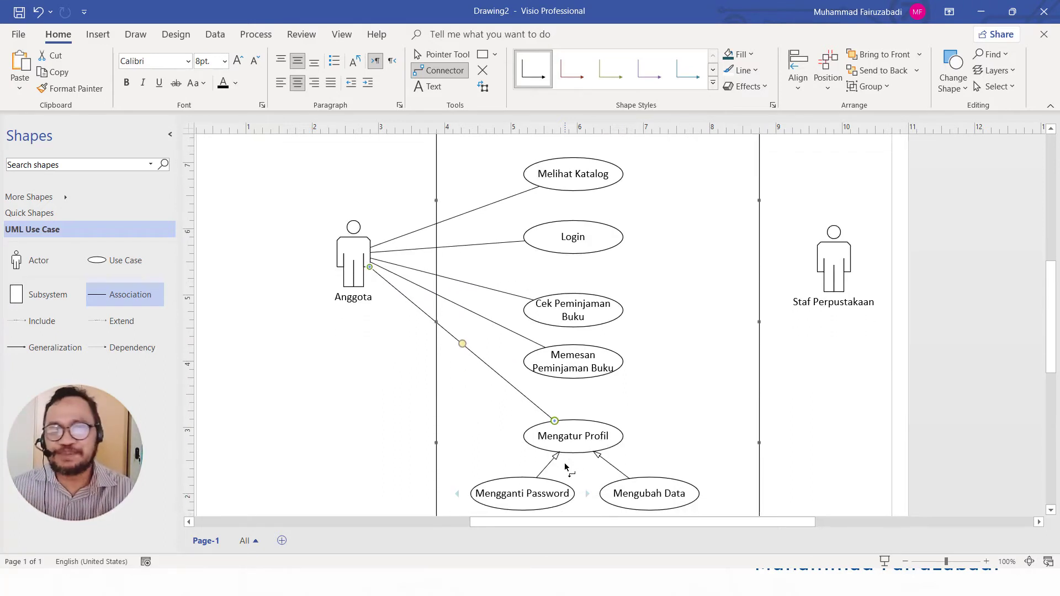
scroll(565, 467, "up", 2)
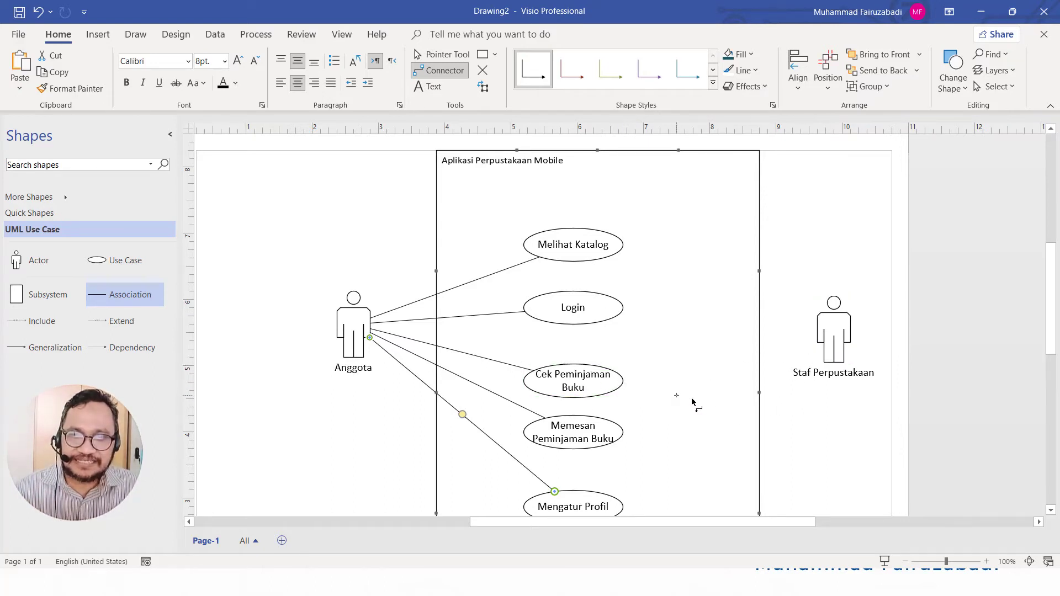
scroll(741, 397, "down", 3)
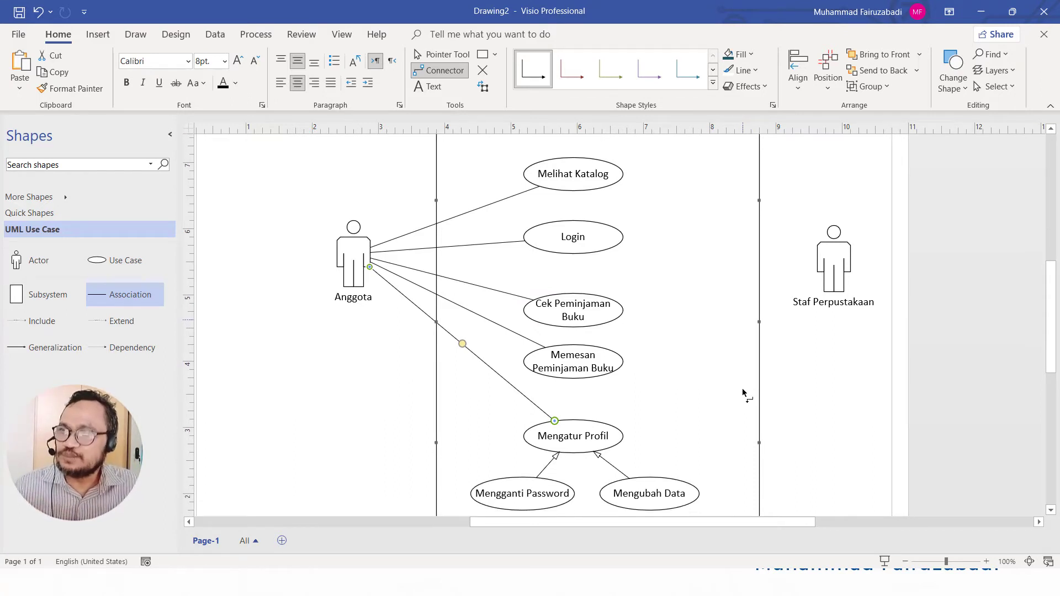
left_click_drag(821, 264, 623, 356)
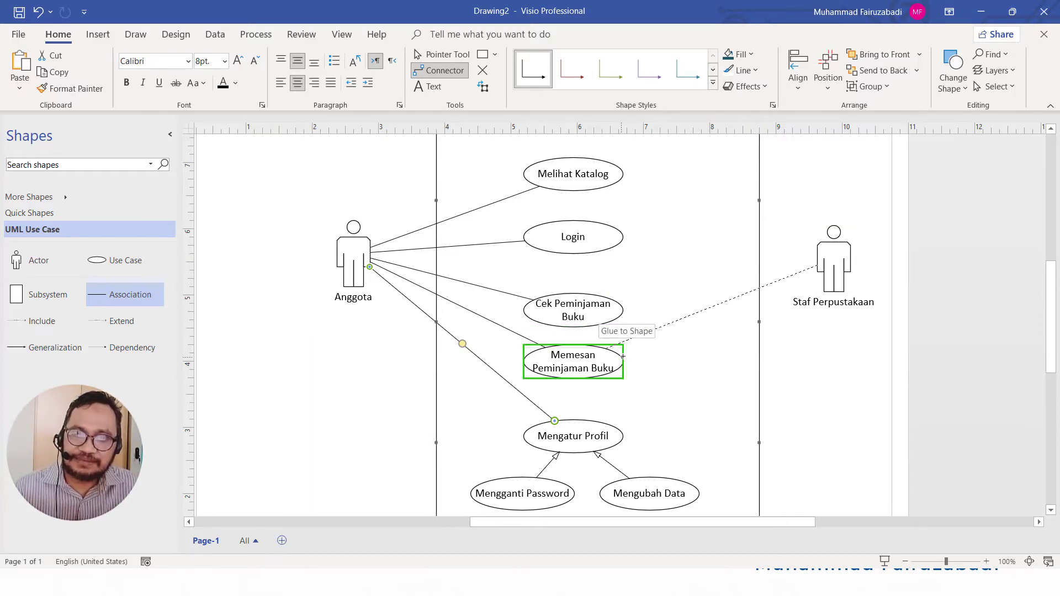
left_click_drag(622, 356, 622, 356)
Step: Move all the use cases and their generalizations together upward inside the subsystem, closer to its title
scroll(611, 362, "down", 4)
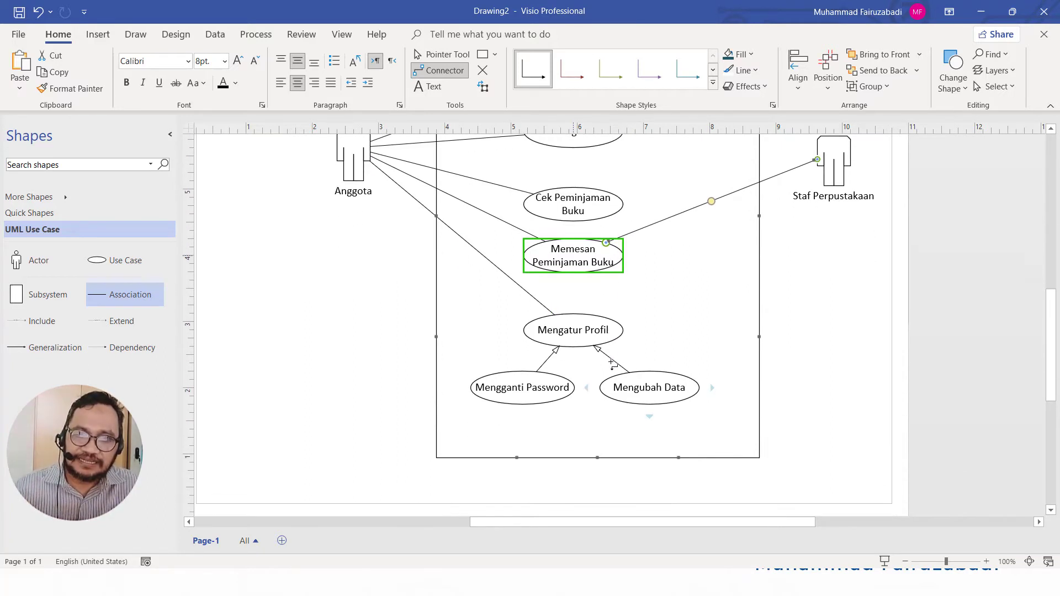
left_click(438, 56)
left_click(595, 458)
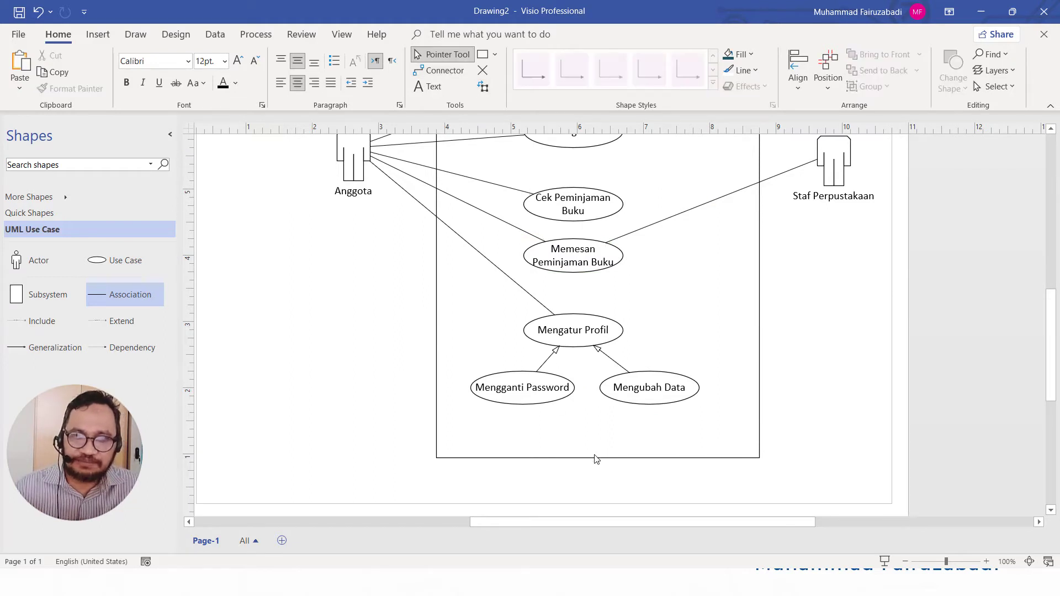
left_click(595, 457)
scroll(589, 430, "down", 4)
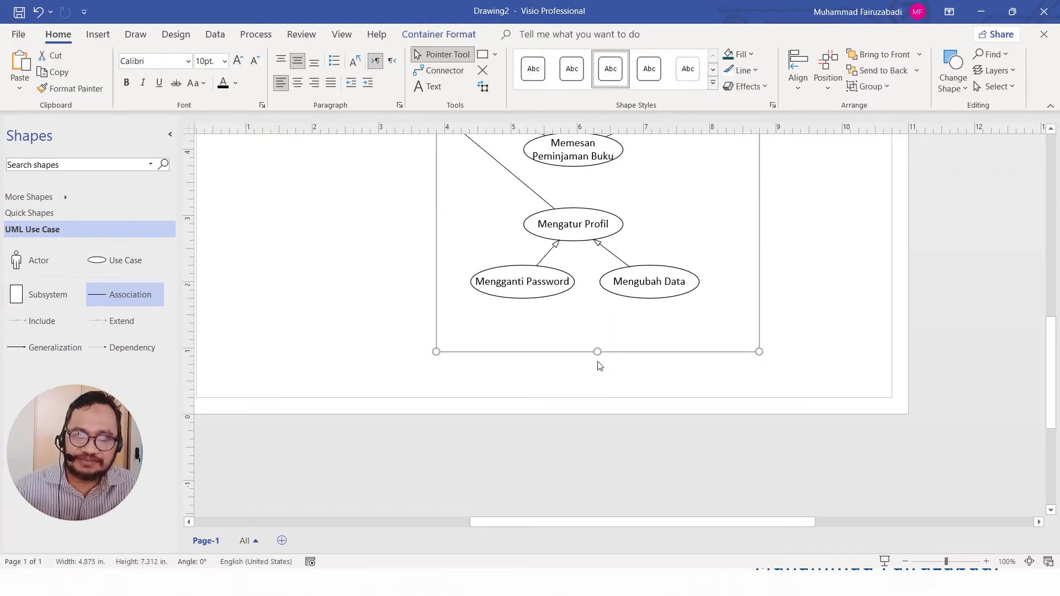
scroll(599, 366, "up", 10)
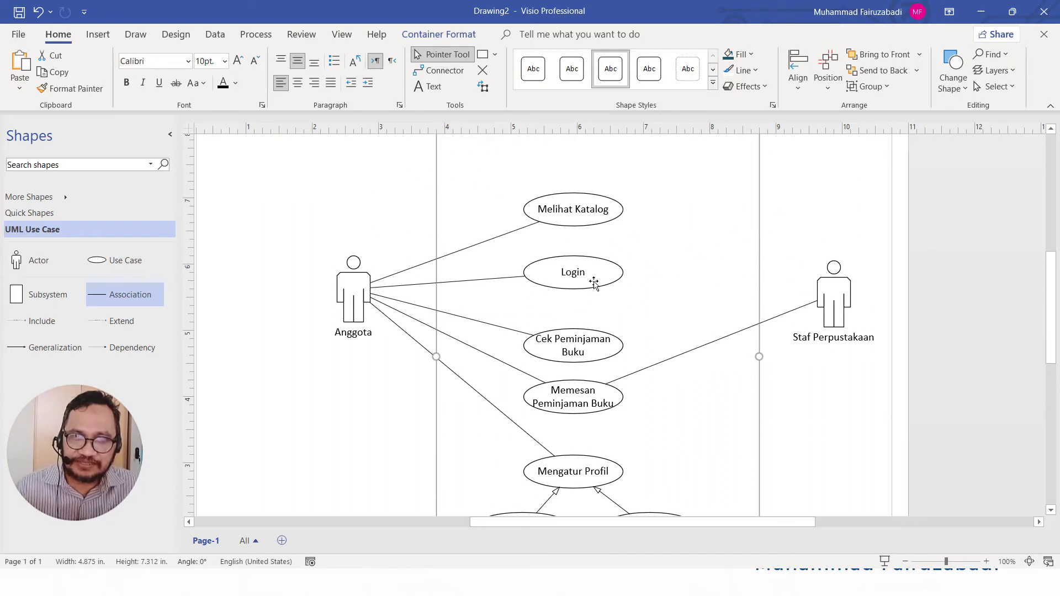
scroll(594, 283, "up", 4)
scroll(508, 276, "down", 3)
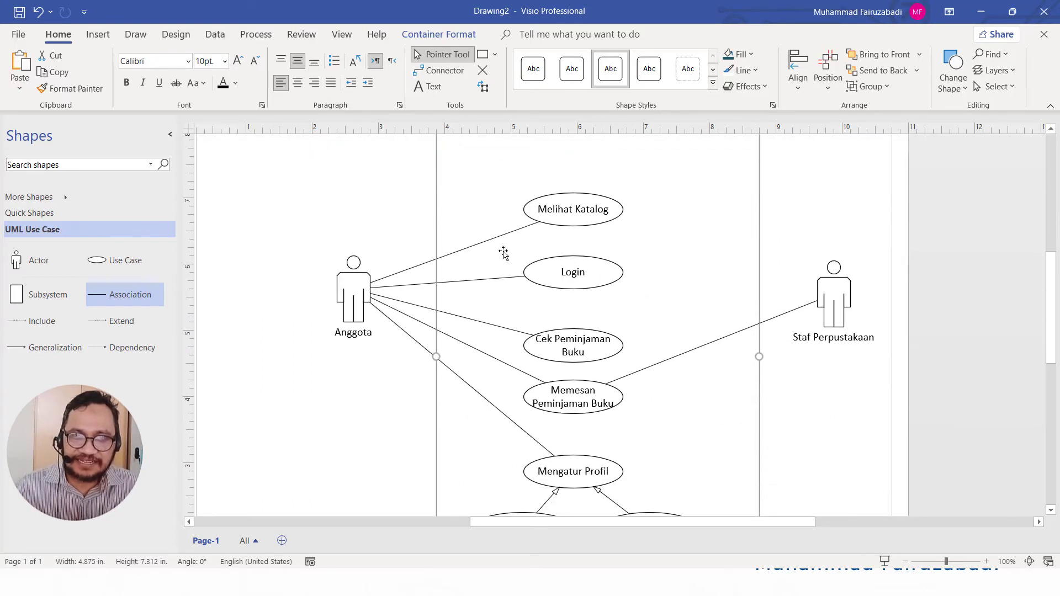
left_click_drag(399, 157, 709, 494)
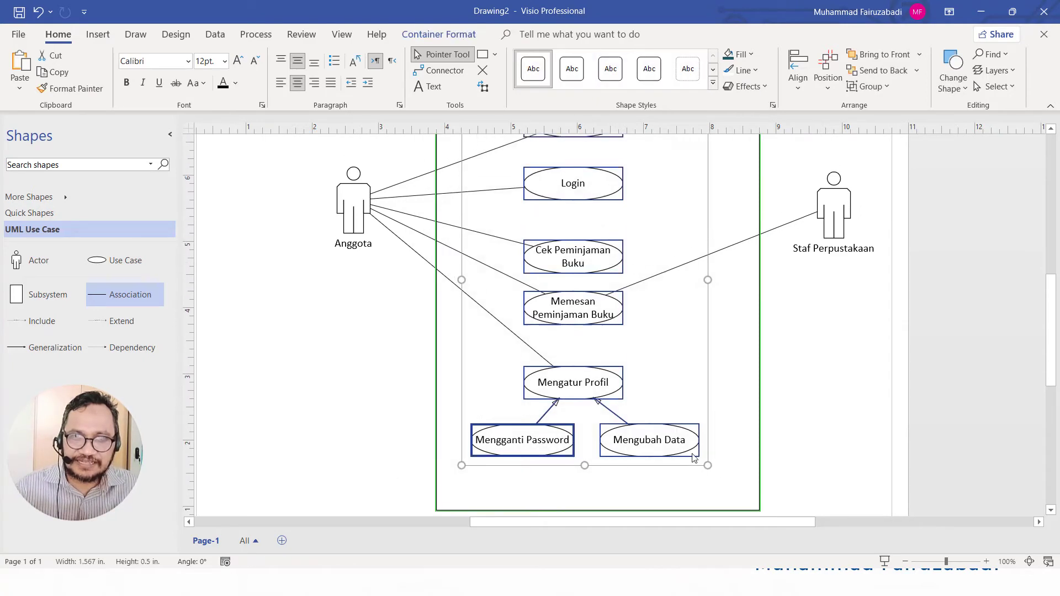
scroll(679, 436, "up", 3)
left_click_drag(609, 255, 603, 213)
left_click(695, 243)
Step: Move the Login, Cek Peminjaman Buku and Memesan Peminjaman Buku use cases up into a tightly spaced column under Melihat Katalog
left_click_drag(600, 266, 585, 249)
left_click_drag(589, 334, 588, 292)
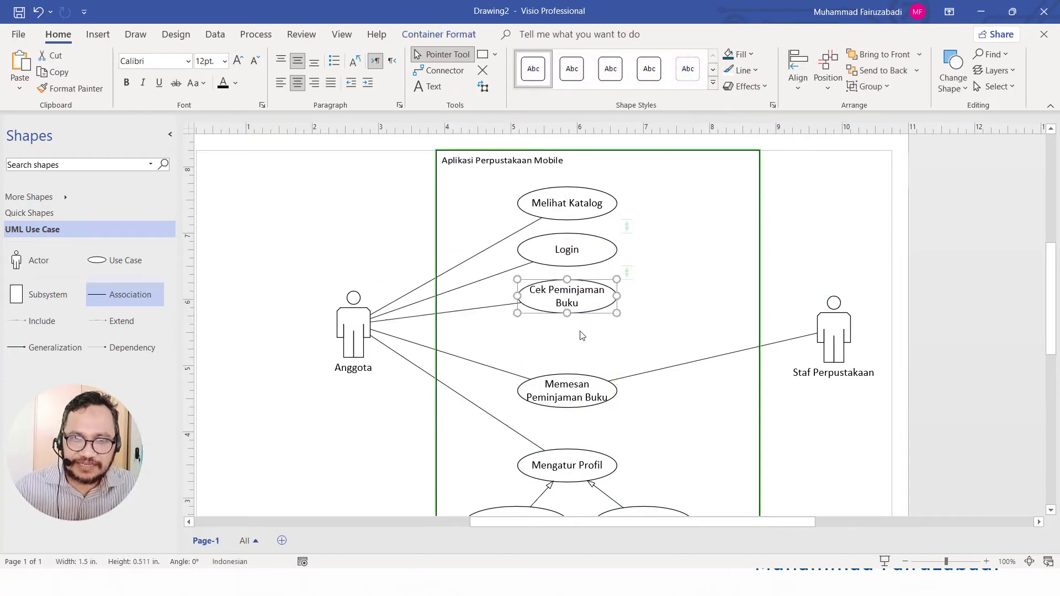
left_click_drag(573, 386, 574, 342)
Step: Move Mengatur Profil together with Mengganti Password and Mengubah Data up to just below Memesan Peminjaman Buku
scroll(574, 342, "down", 2)
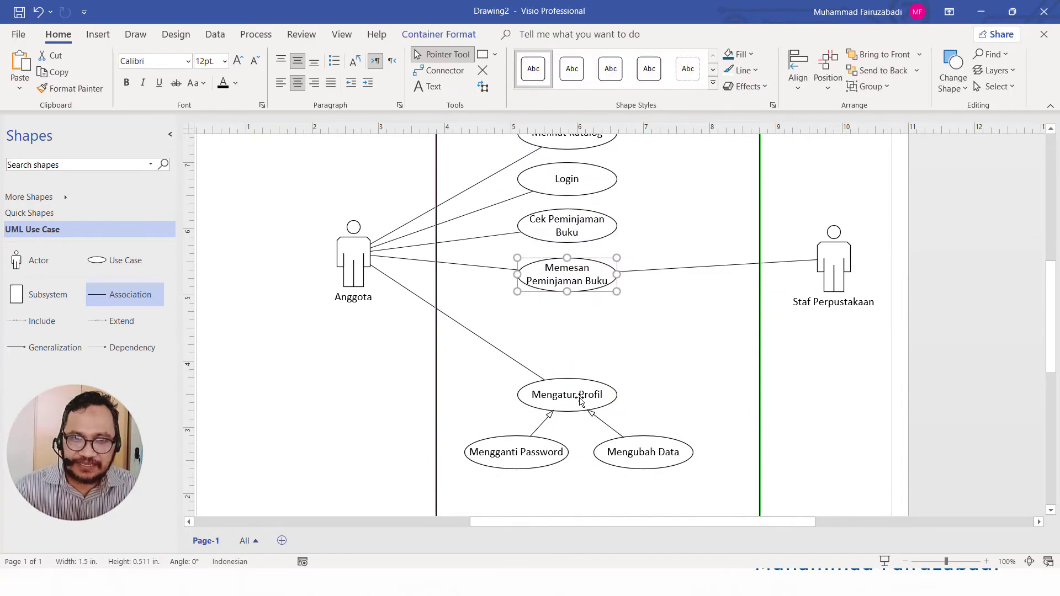
left_click(568, 394)
left_click_drag(415, 362, 723, 515)
left_click_drag(583, 385, 590, 319)
left_click(753, 381)
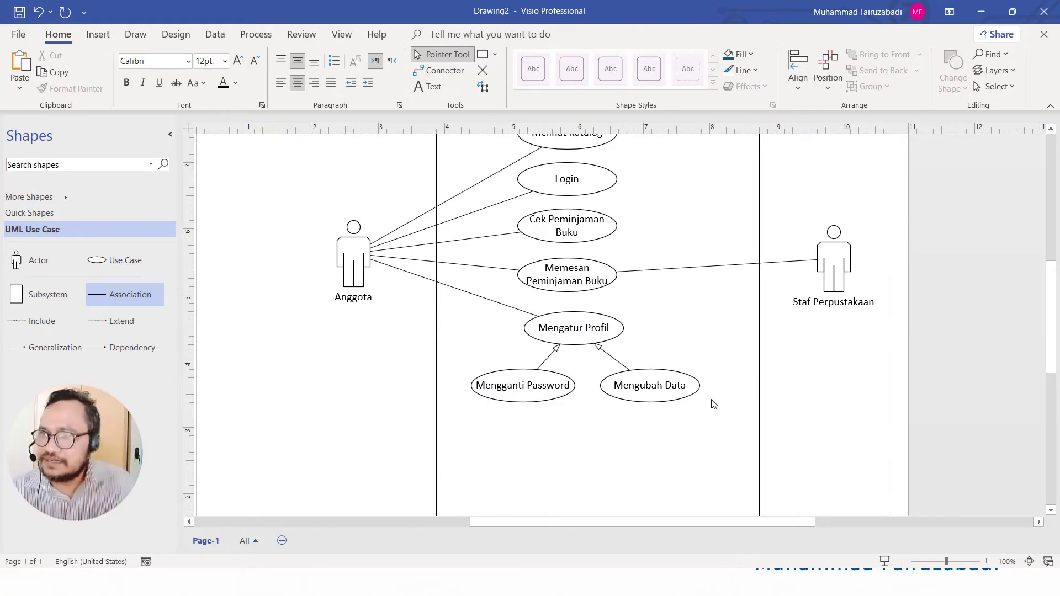
Step: Add a use case about 2.6 by 0.9 in below the Mengatur Profil group, labelled "Pengumuan", "Agenda" and "Informasi" on three lines
scroll(559, 394, "down", 2)
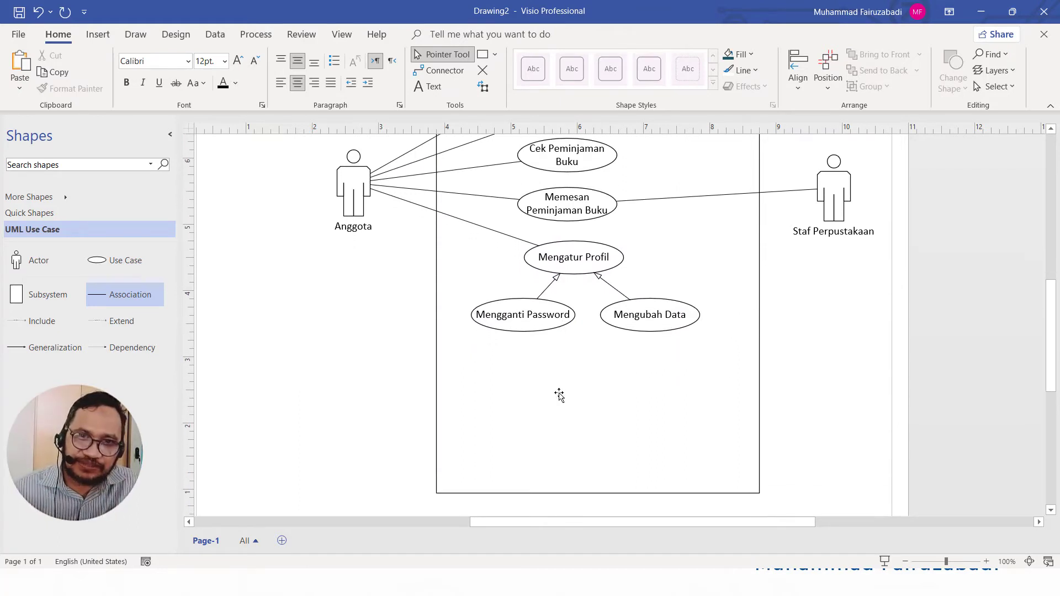
left_click_drag(160, 269, 622, 422)
double_click(596, 396)
type("Pengum")
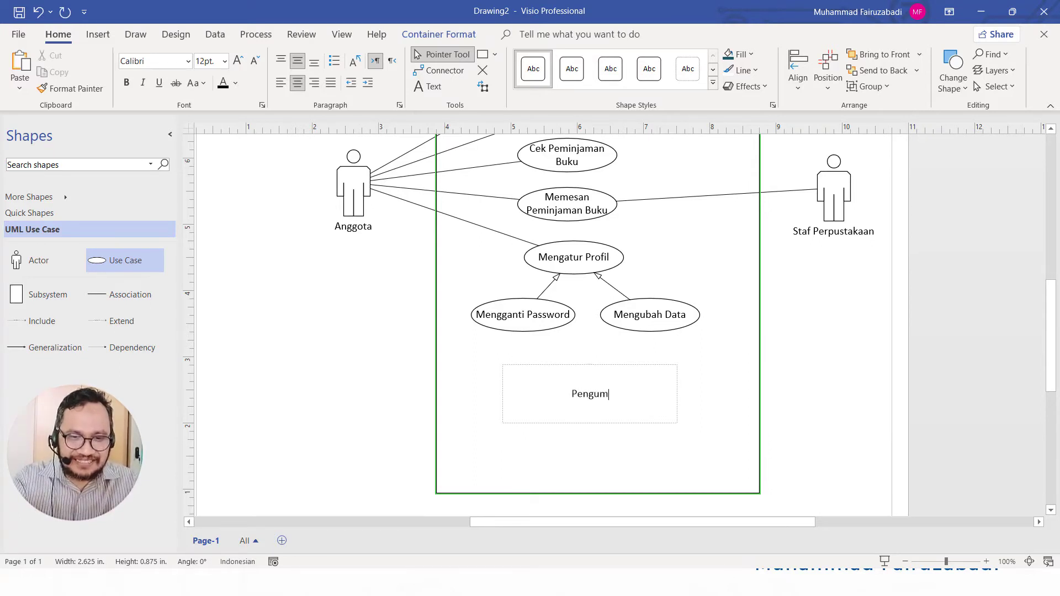
type("uan")
key("Return")
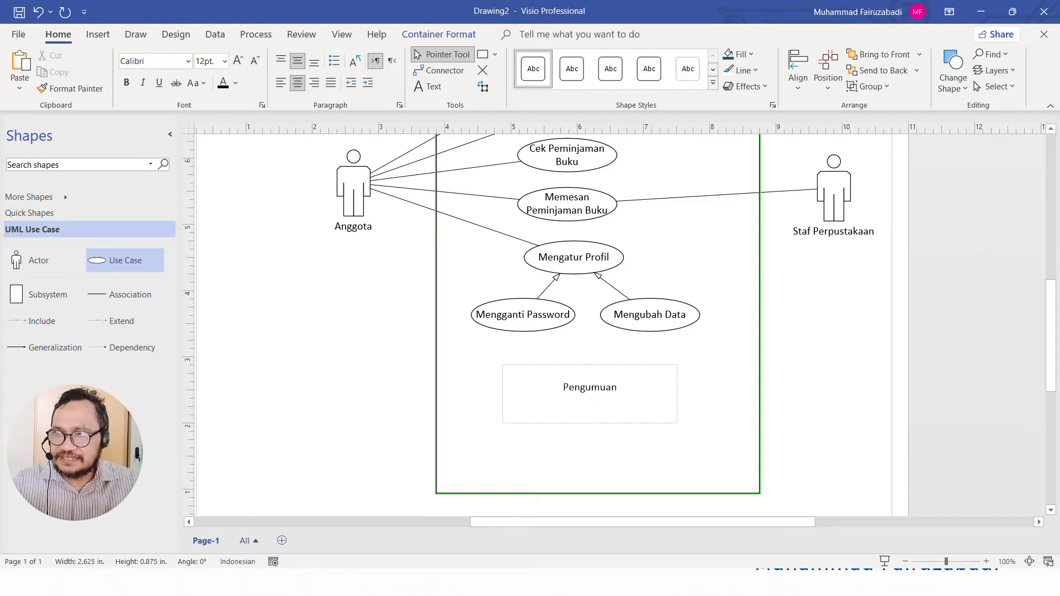
type("Ag")
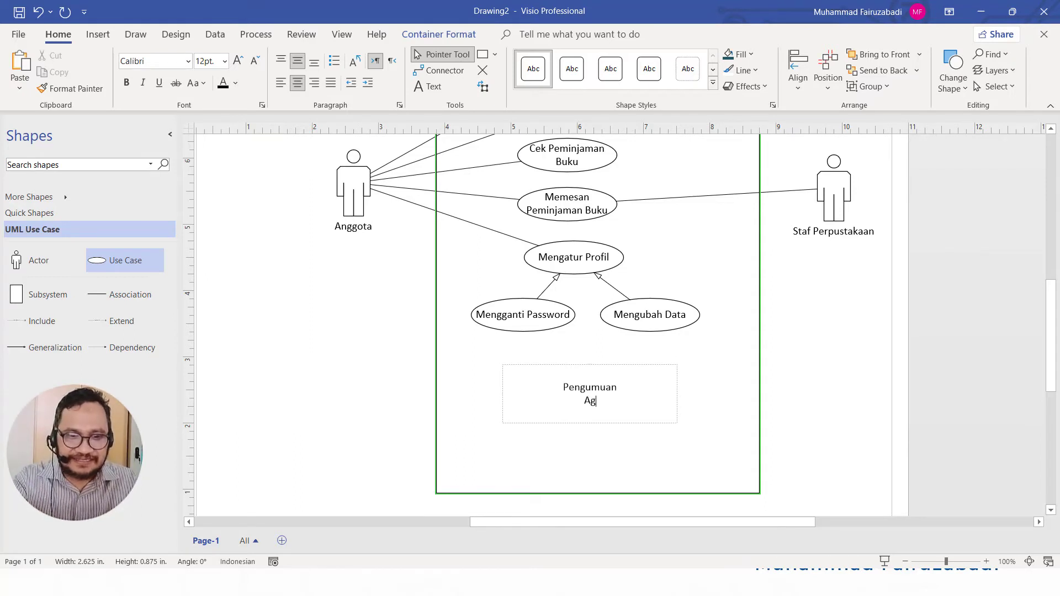
type("enda")
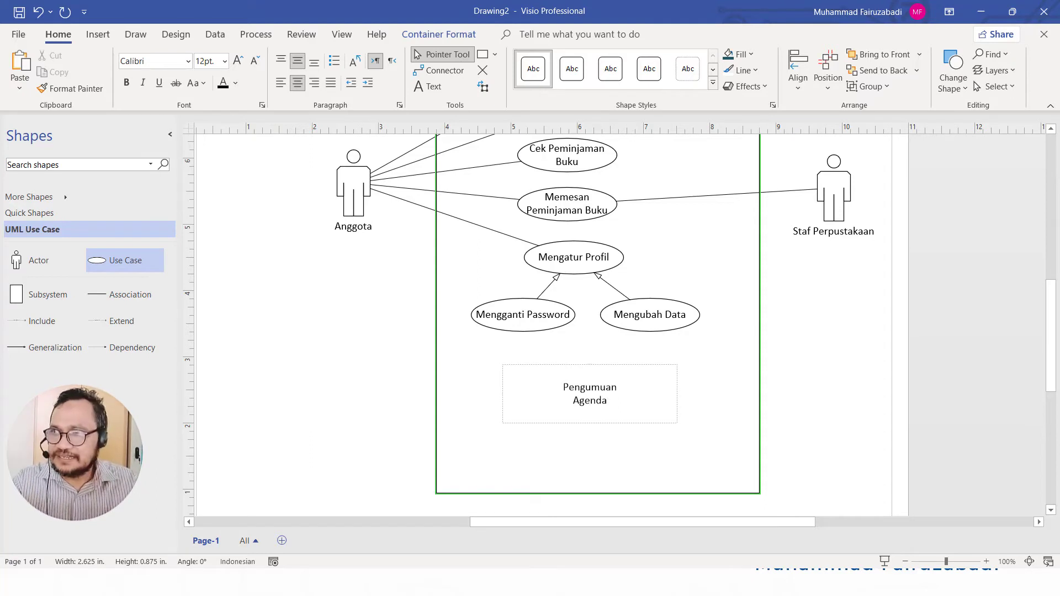
key("Return")
type("Informasi")
left_click(708, 421)
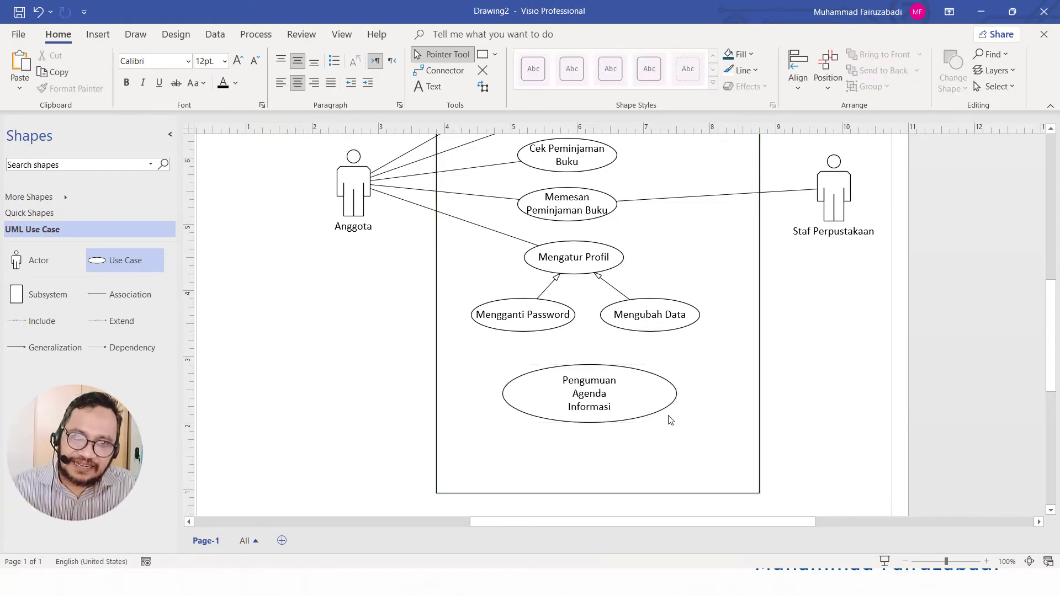
Step: Insert an empty line after "Pengumuan" in the label of the large lower use case
double_click(596, 390)
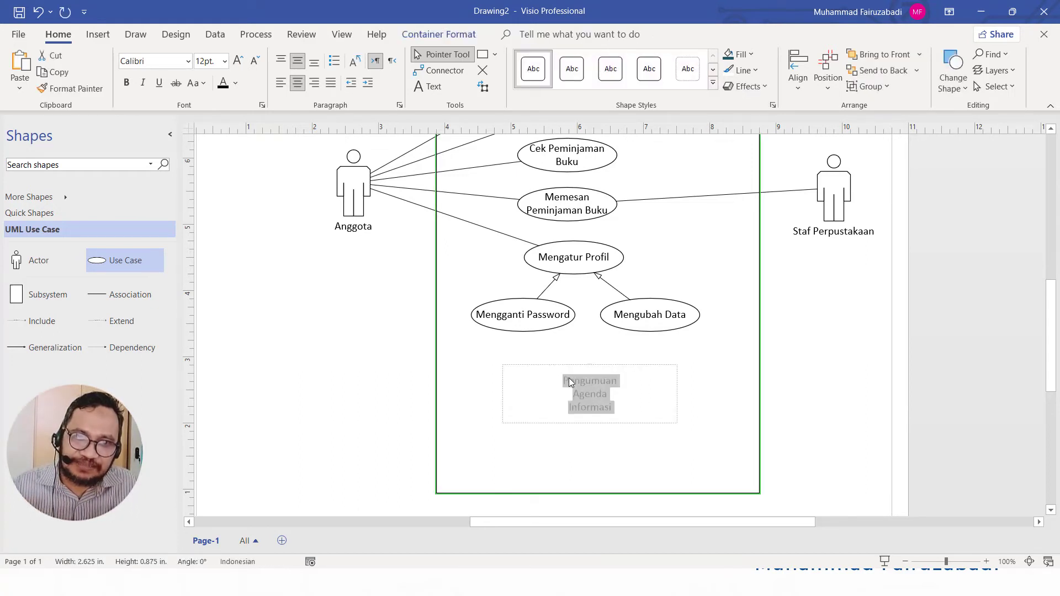
left_click(568, 380)
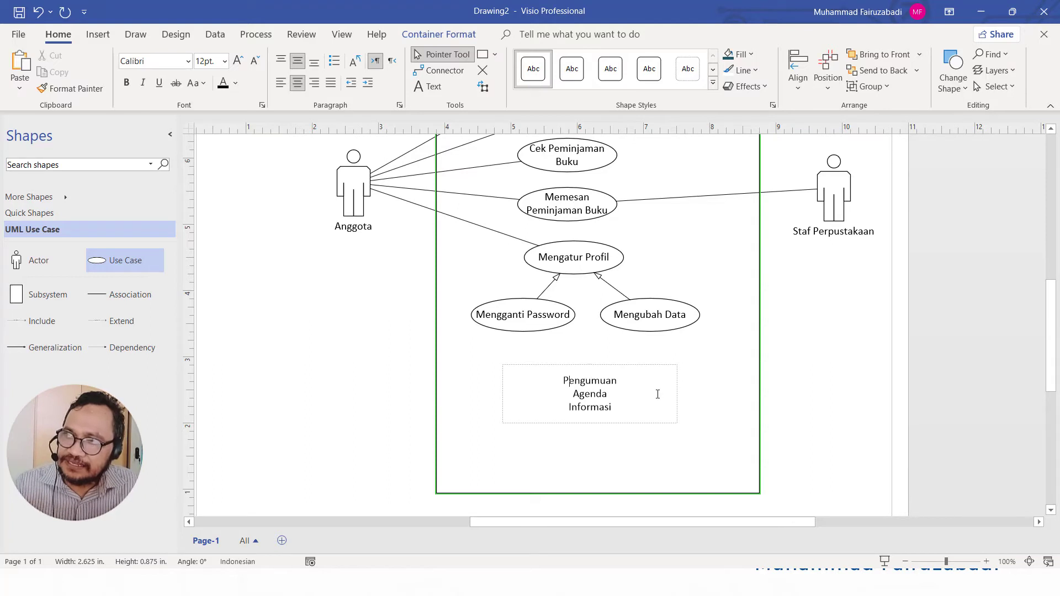
key("Return")
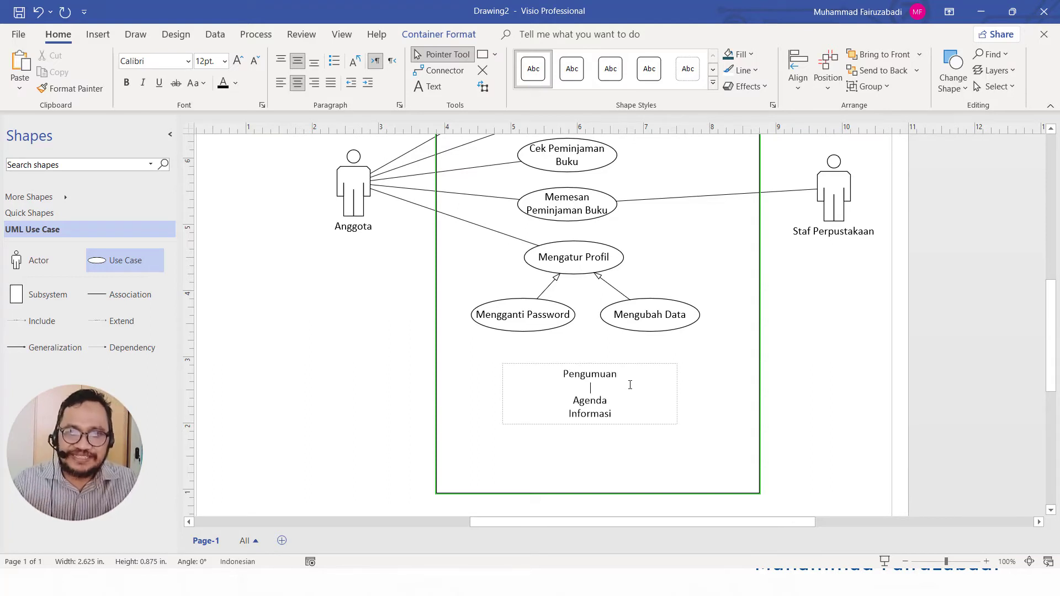
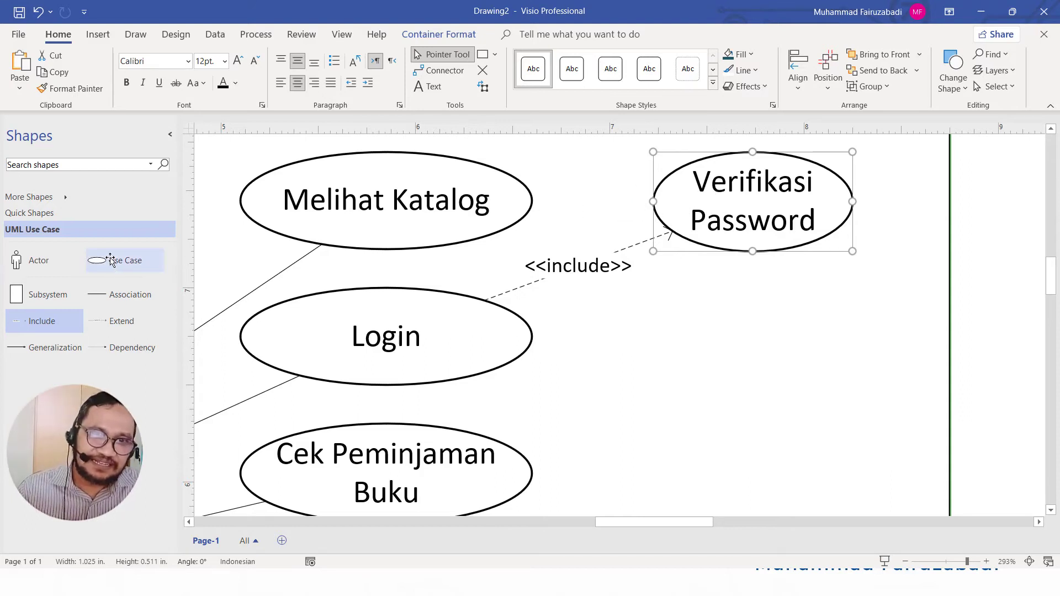
Step: Add a use case below Verifikasi Password, to the right of Login, label it "Tampilkan Error Login" and select it
left_click_drag(110, 259, 767, 342)
double_click(767, 342)
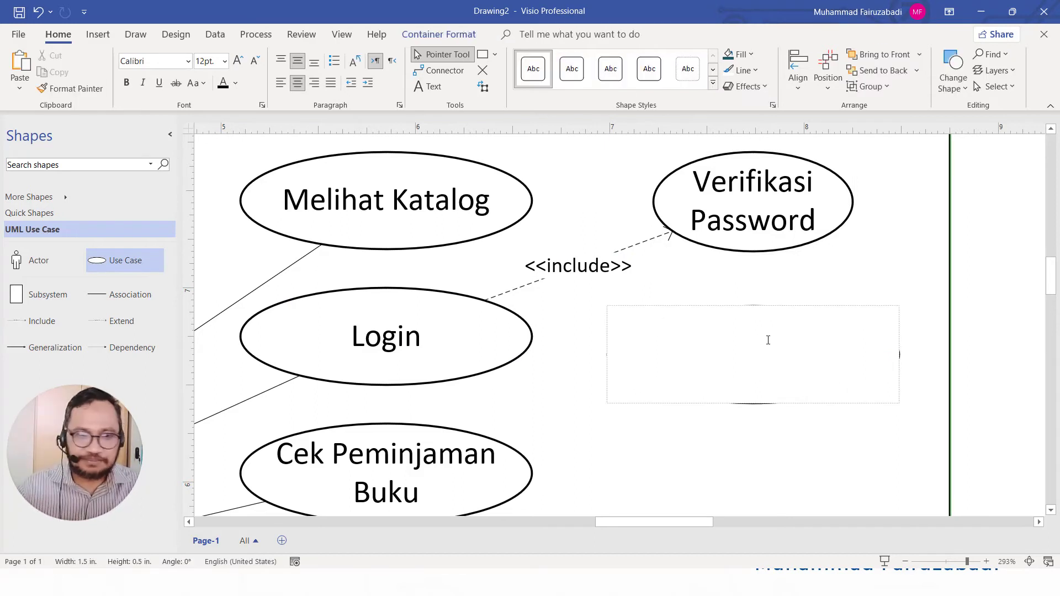
type("Tamp")
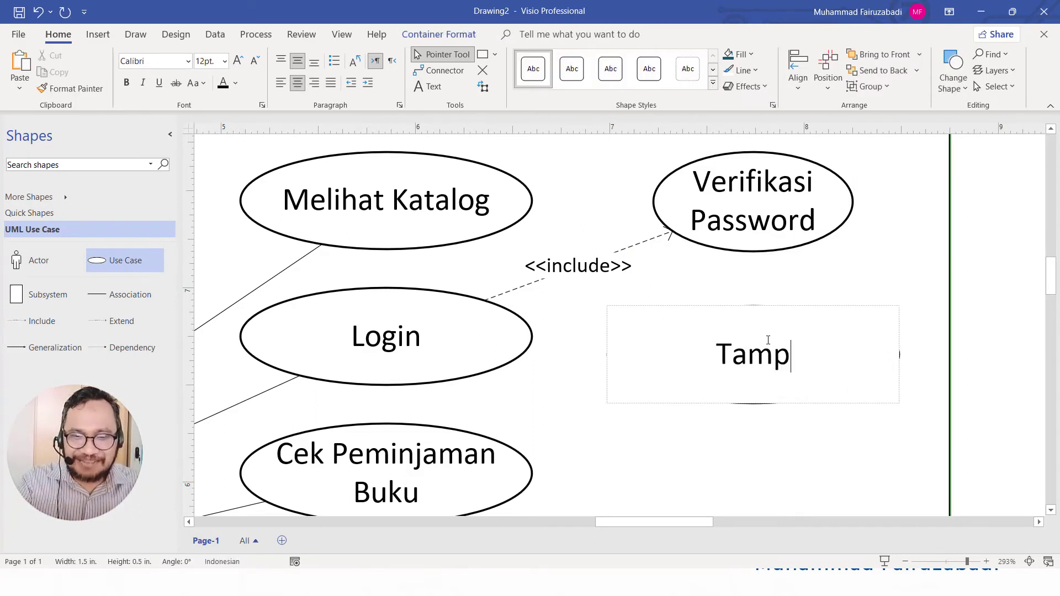
type("ilkan ")
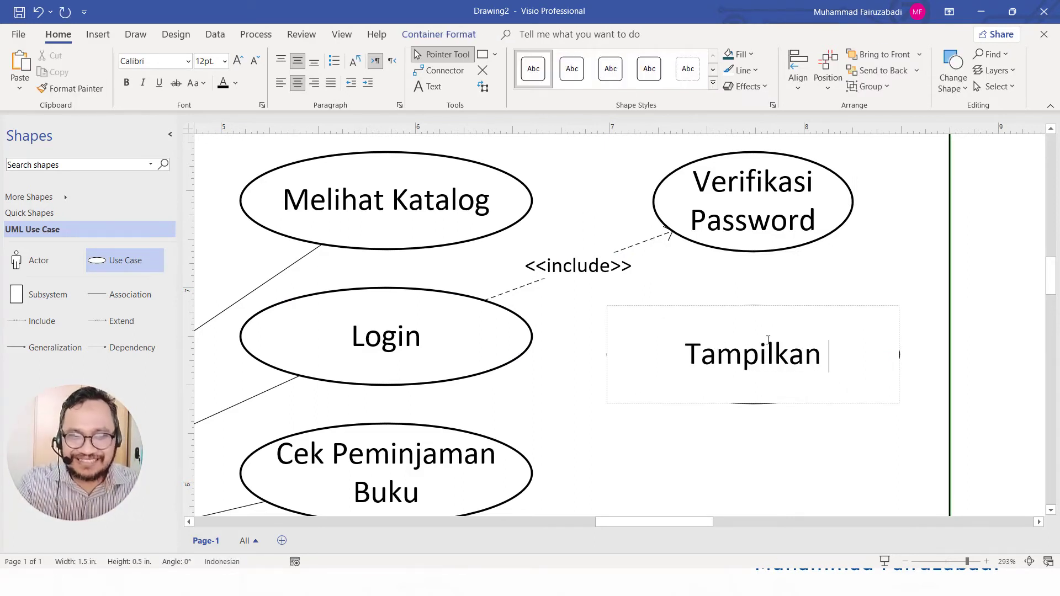
type("Eroor")
key("BackSpace")
key("BackSpace")
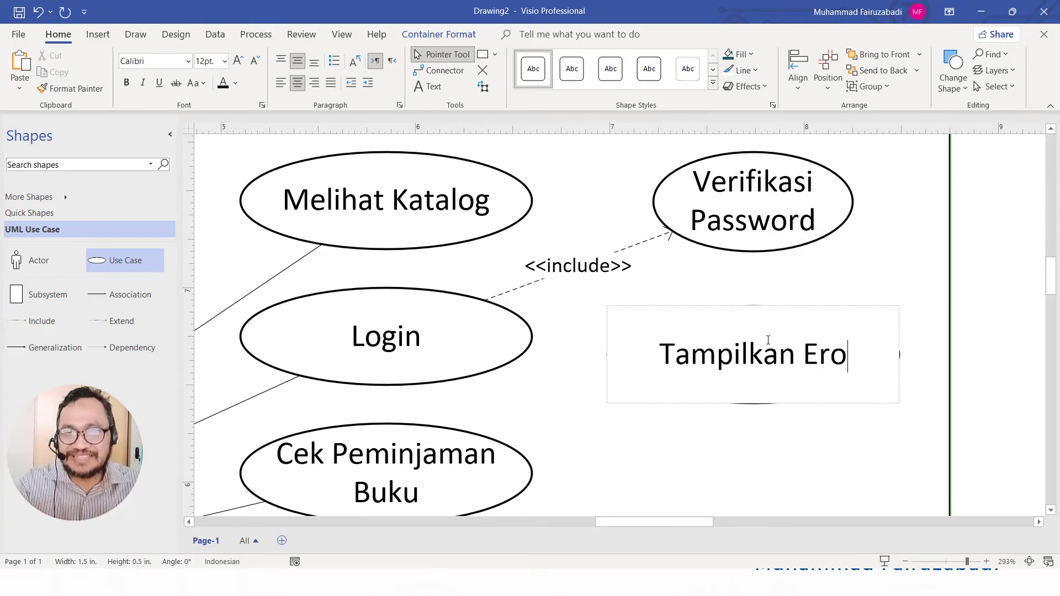
key("BackSpace")
type("ro")
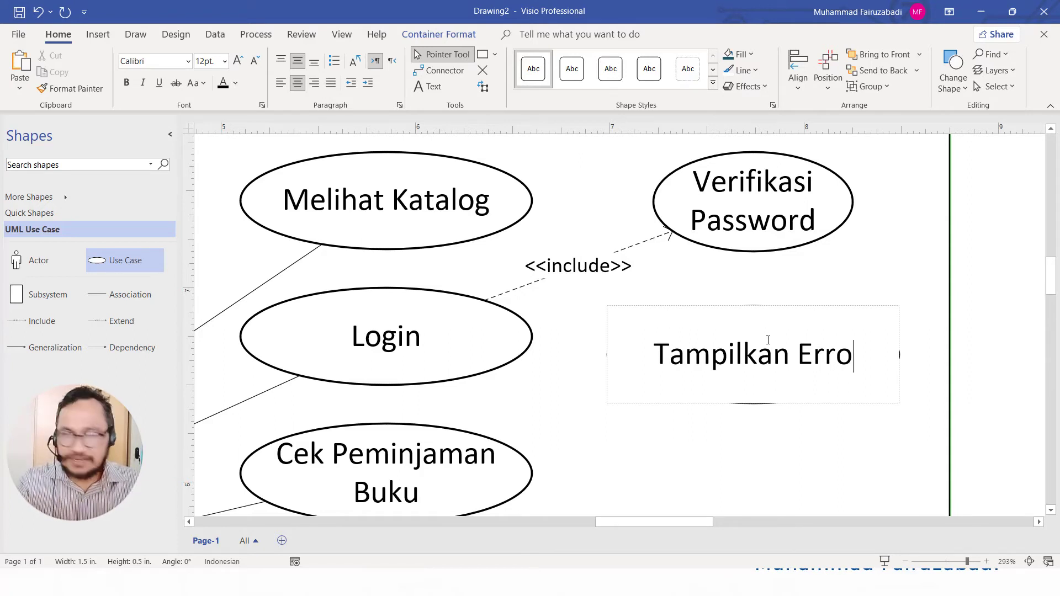
type("r ")
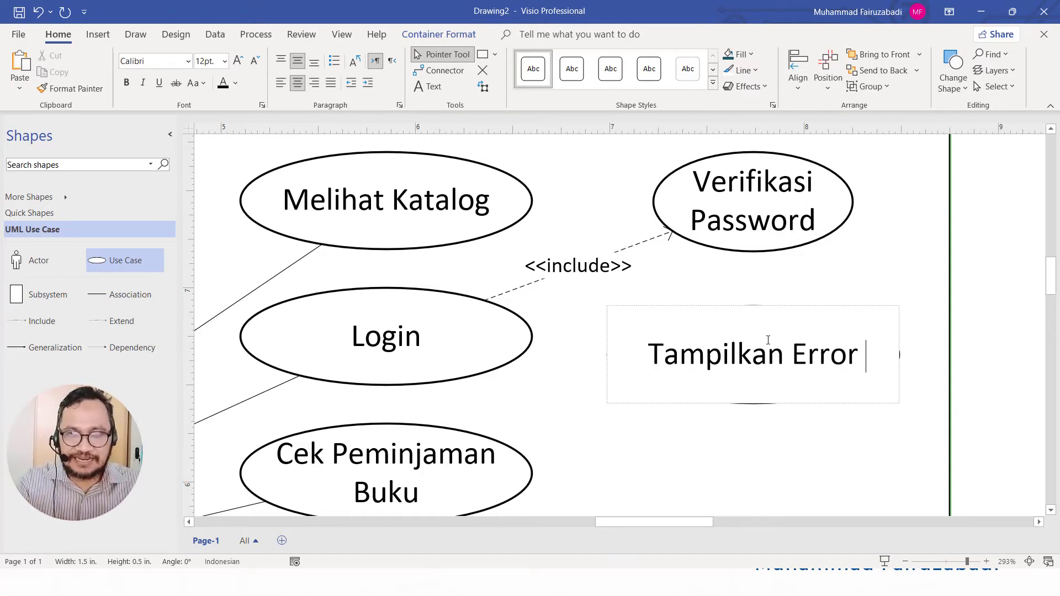
type("Login")
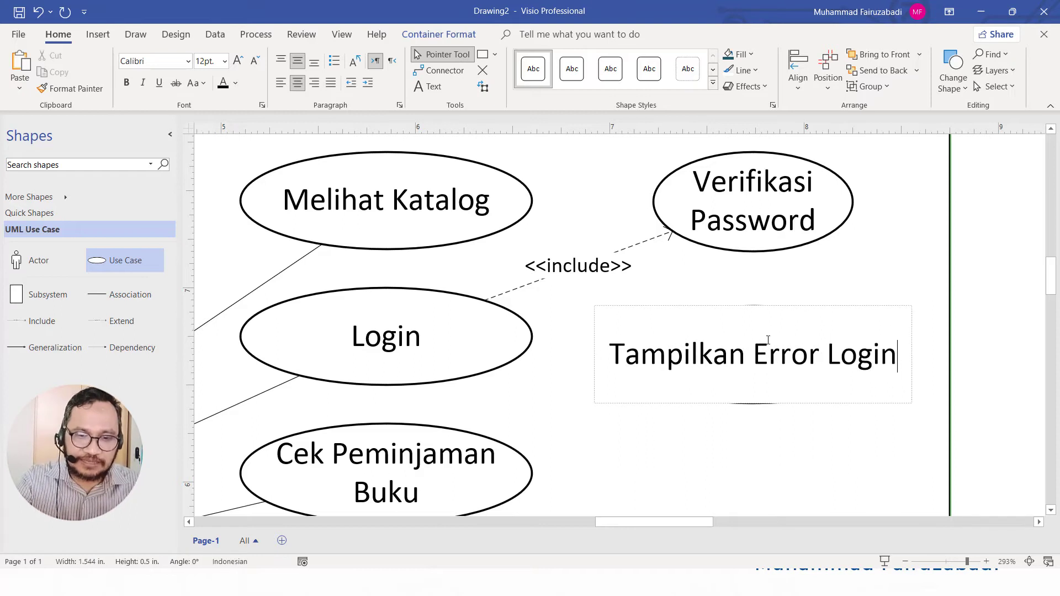
left_click(863, 287)
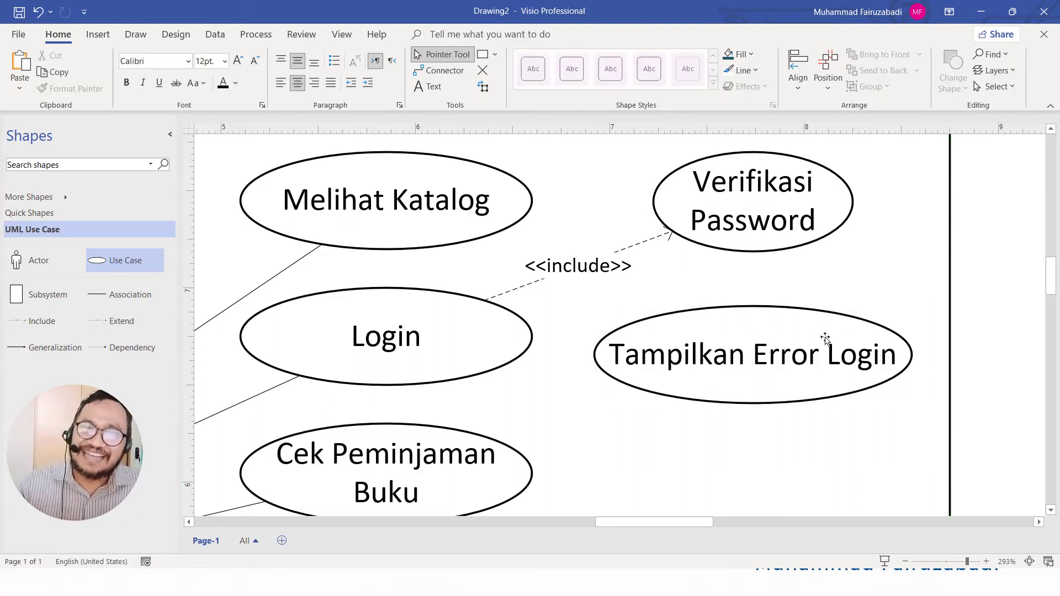
left_click(620, 351)
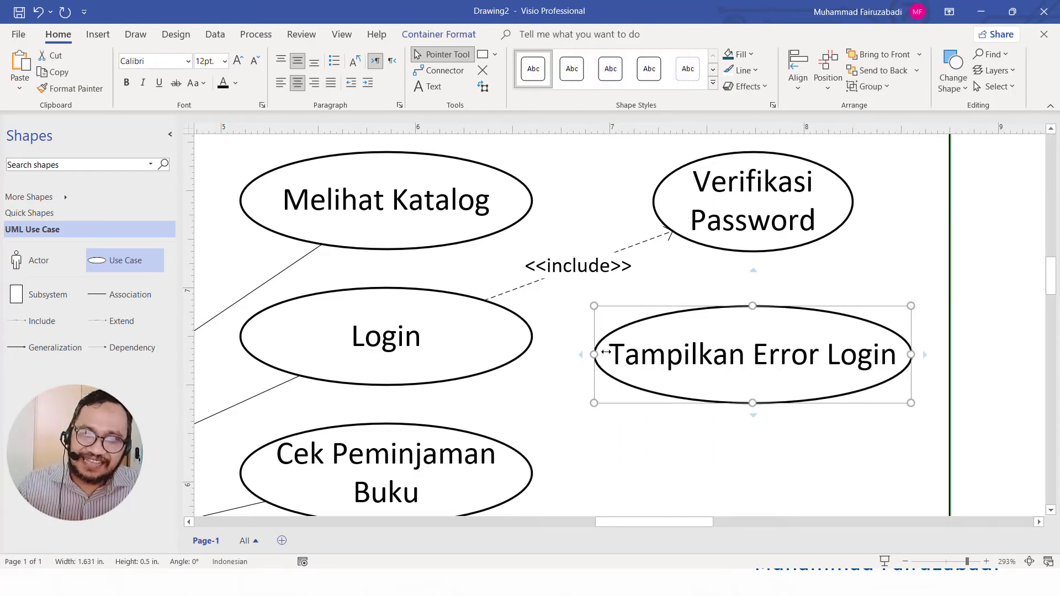
Step: Narrow the Tampilkan Error Login use case so its label wraps onto two lines and shift it slightly down and to the left
left_click_drag(606, 351, 694, 353)
left_click_drag(783, 363, 765, 380)
left_click(863, 312)
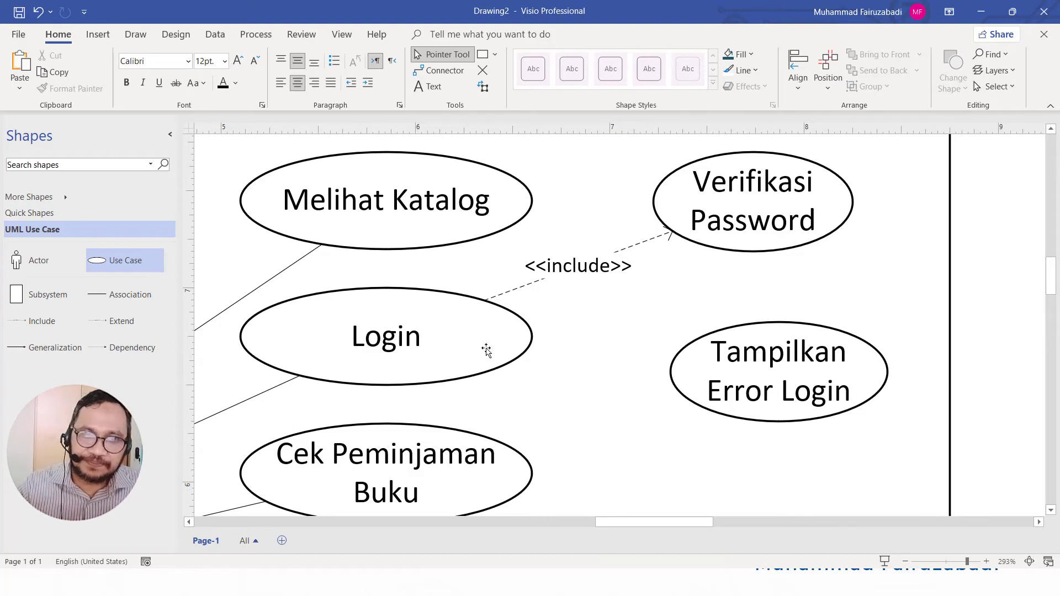
Step: Draw an Extend relationship from Tampilkan Error Login to Login
left_click(111, 328)
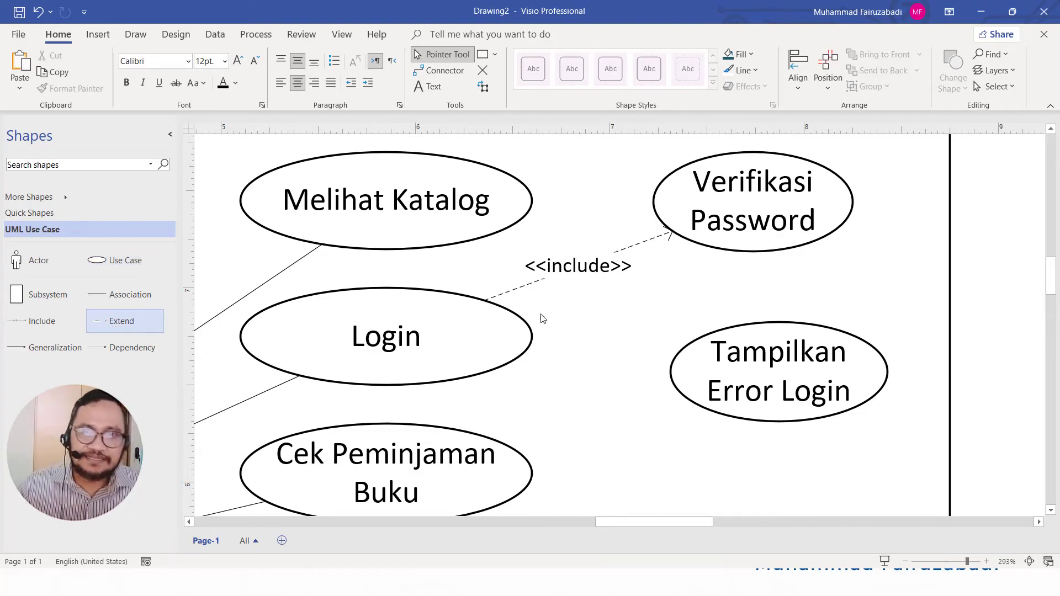
left_click(437, 72)
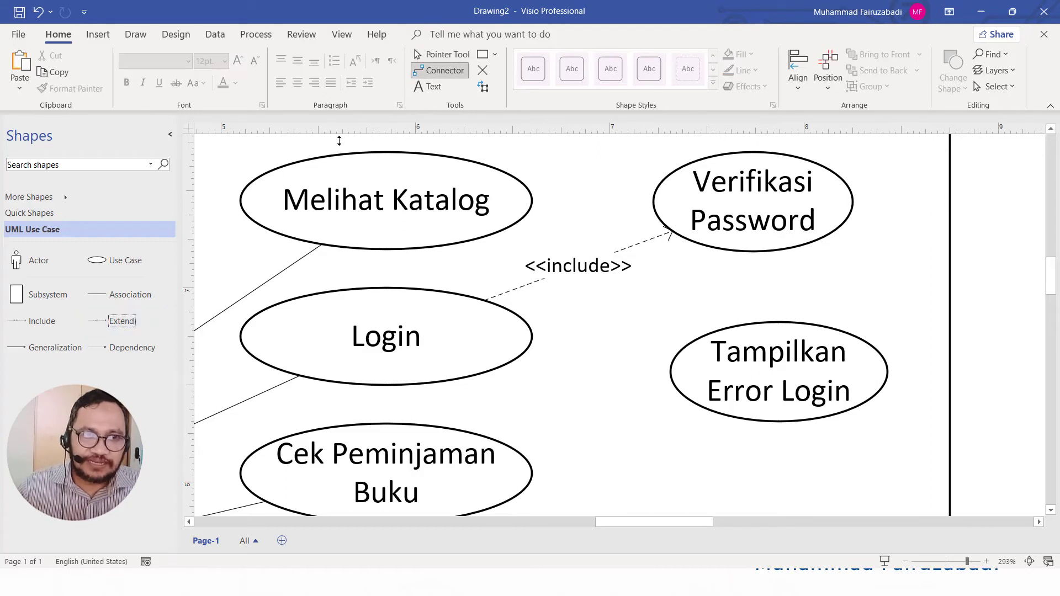
left_click(104, 328)
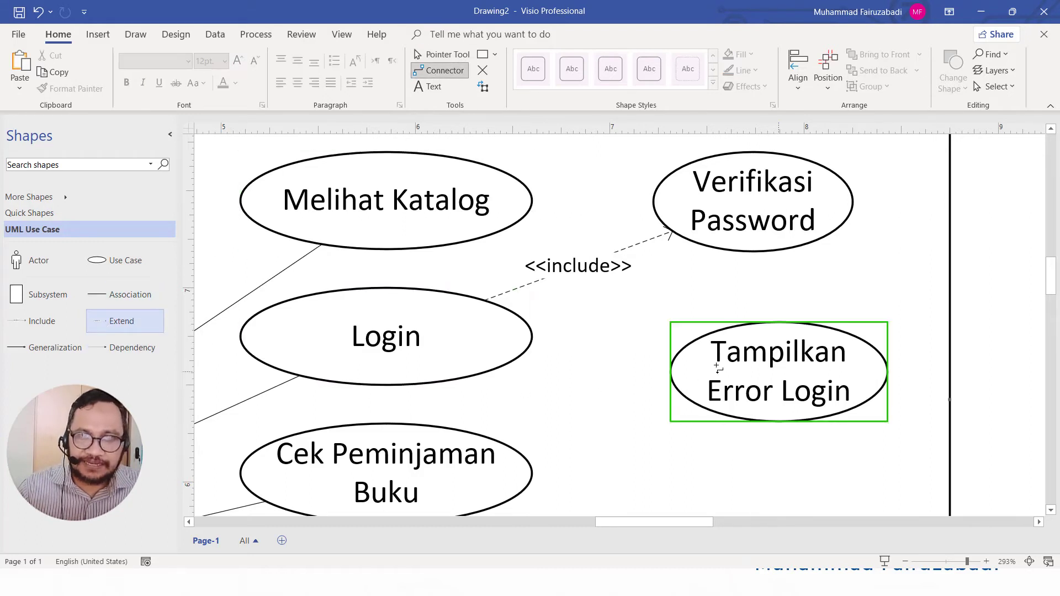
left_click_drag(674, 360, 530, 329)
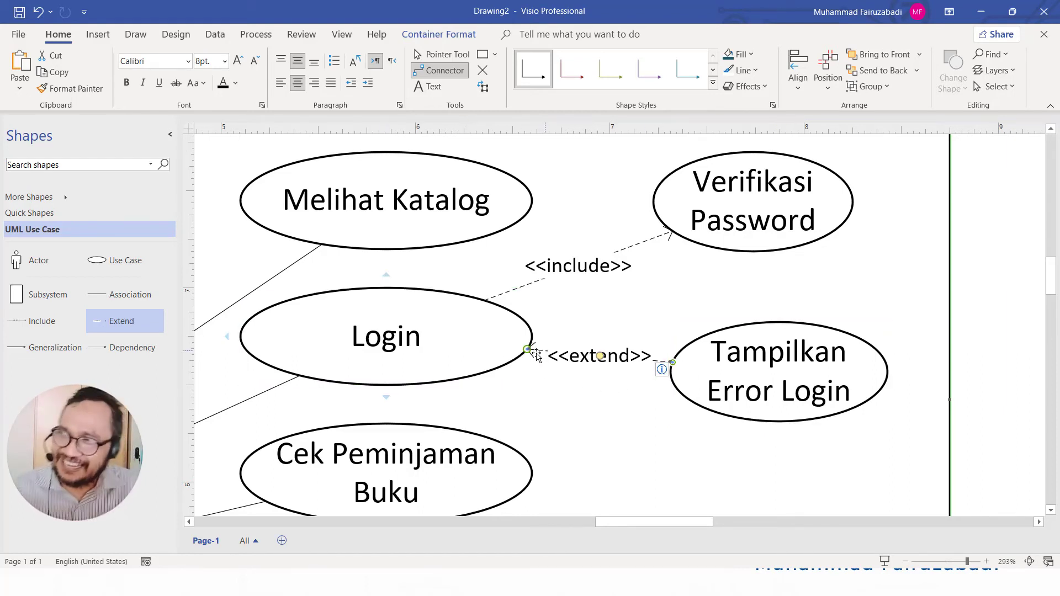
Step: Add a use case to the right of Cek Peminjaman Buku, label it "Cek Kesedian Buku" and narrow it to about 1.12 in wide
scroll(480, 352, "down", 2)
scroll(479, 354, "down", 1)
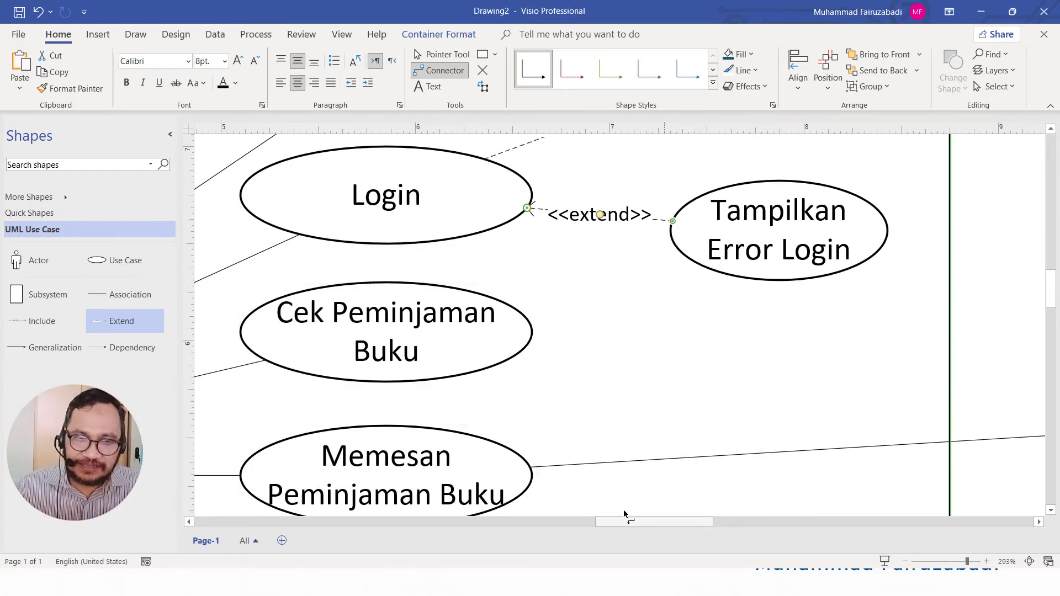
left_click_drag(676, 522, 648, 523)
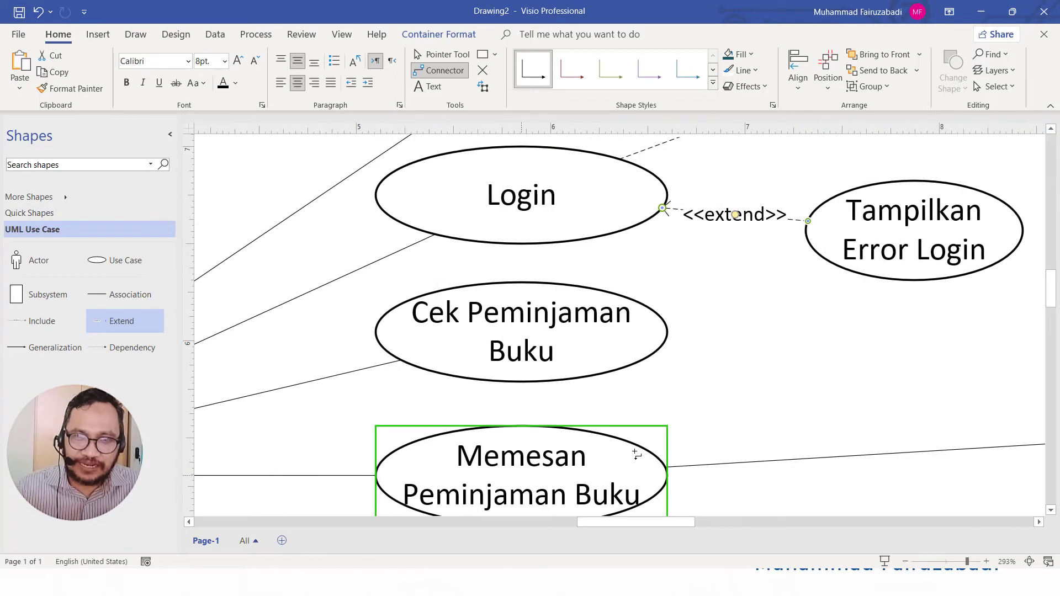
scroll(645, 420, "down", 3)
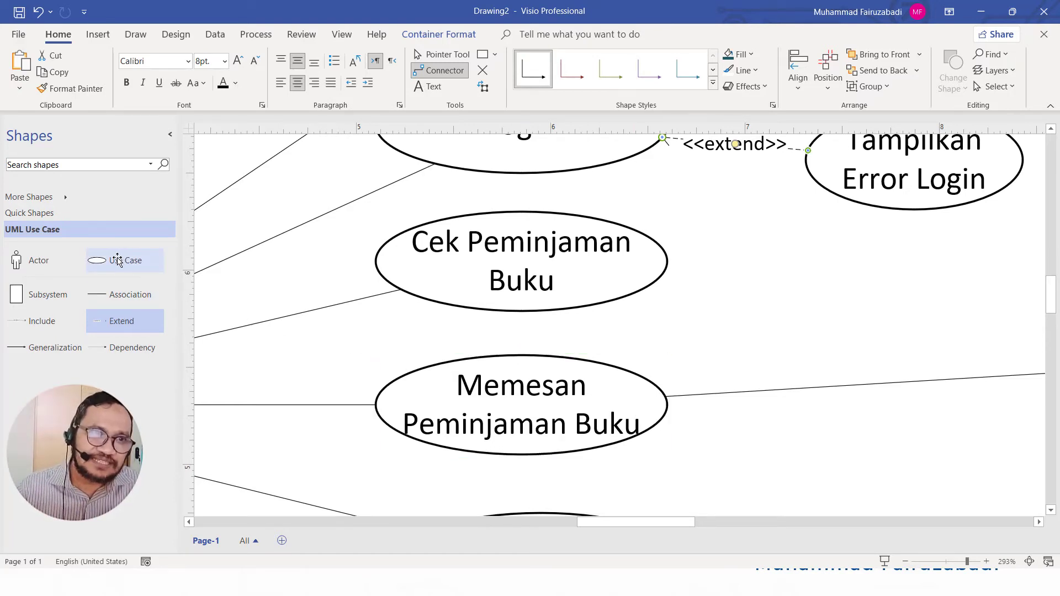
left_click_drag(117, 259, 838, 297)
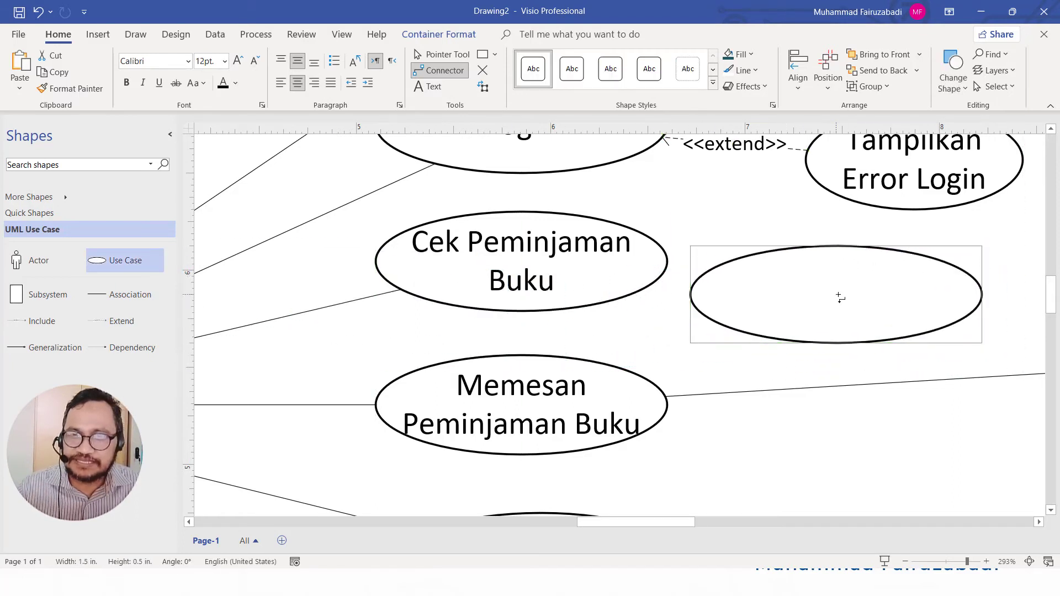
double_click(839, 297)
type("Ce")
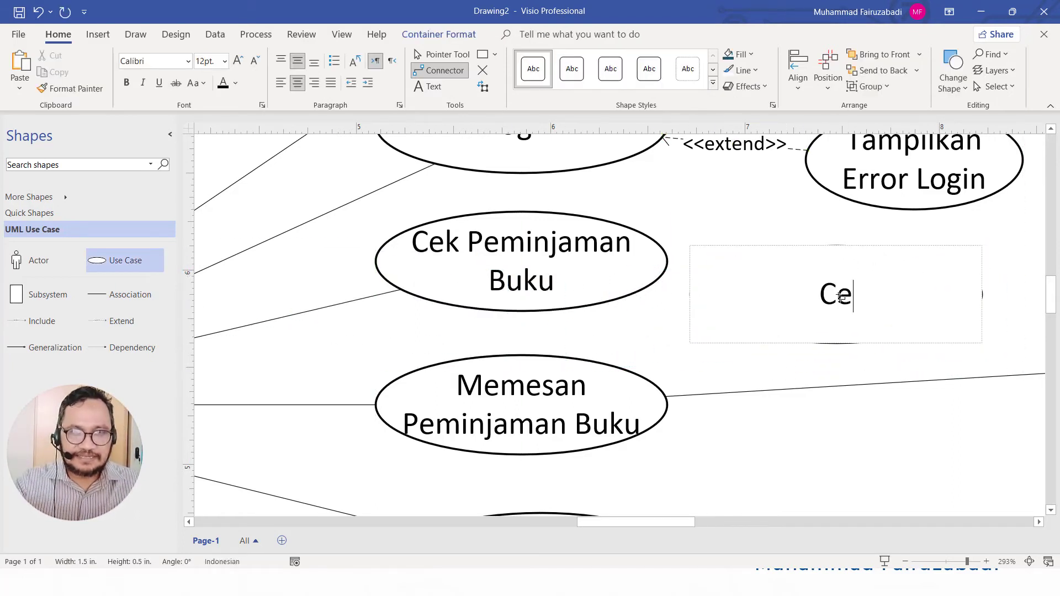
type("k Ke")
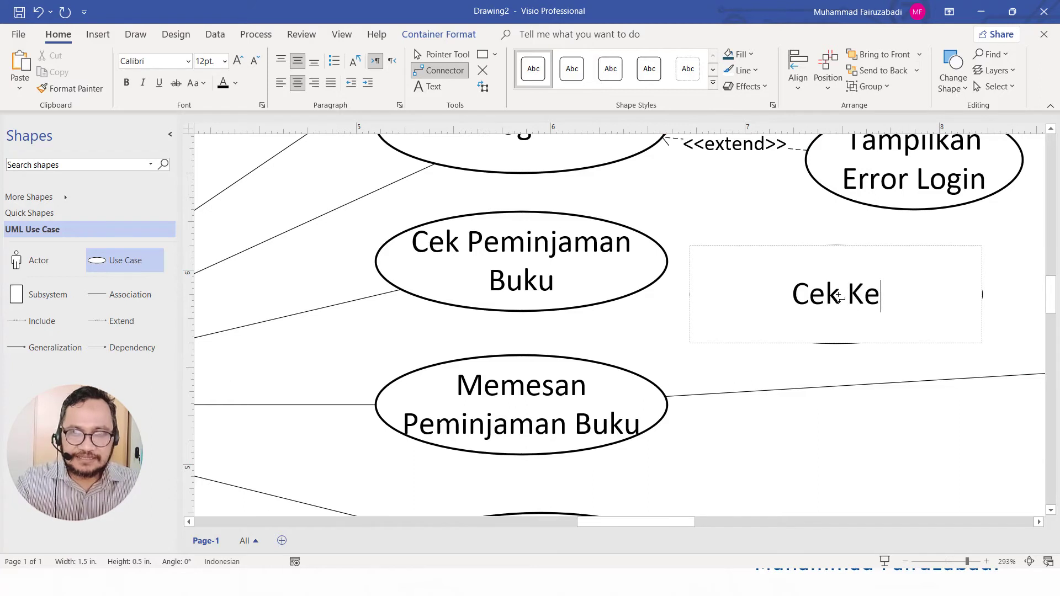
type("se")
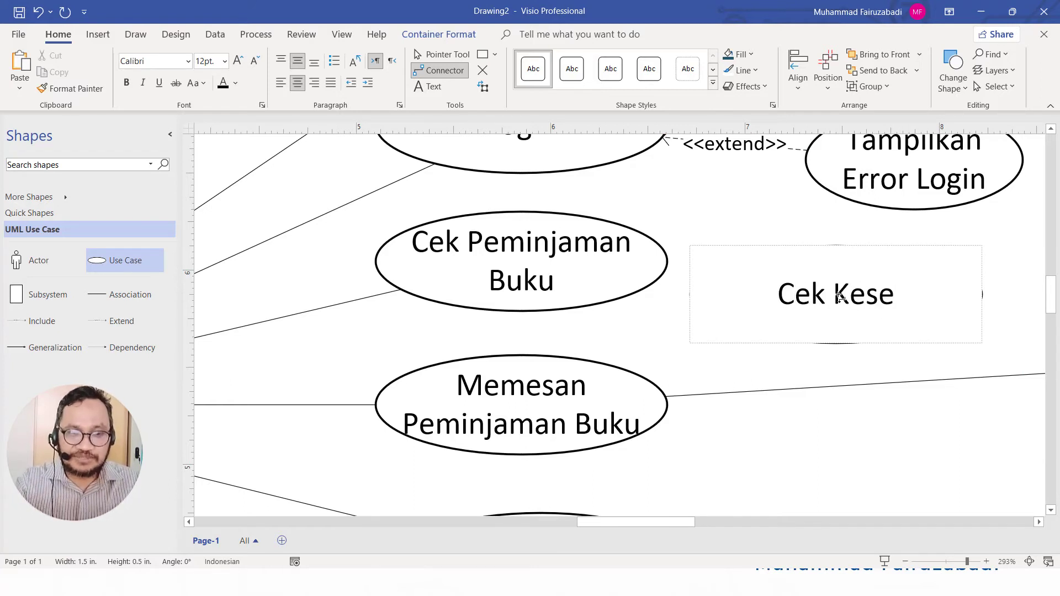
type("dian ")
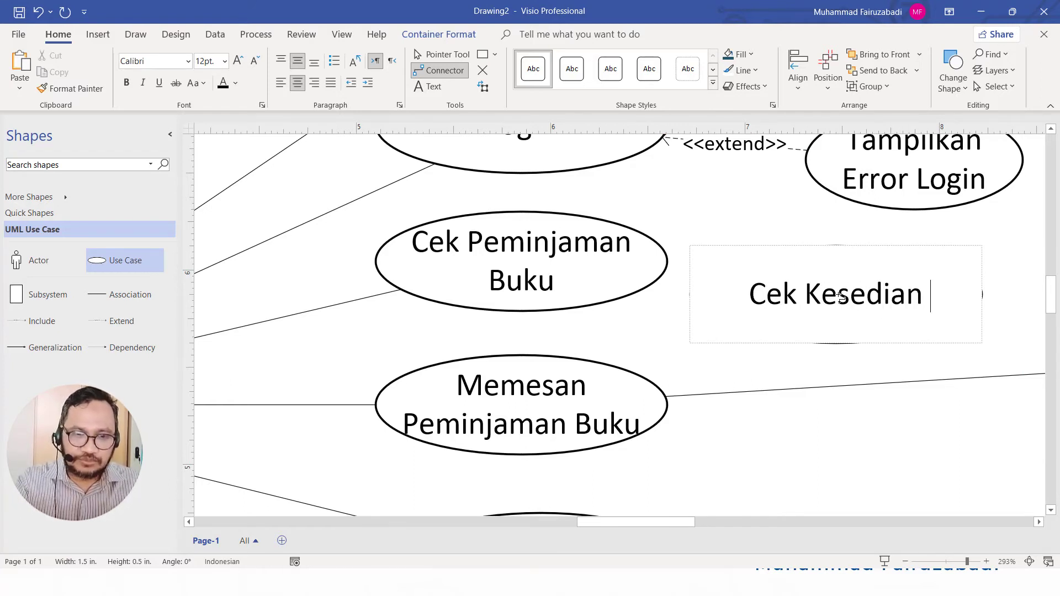
type("Buku")
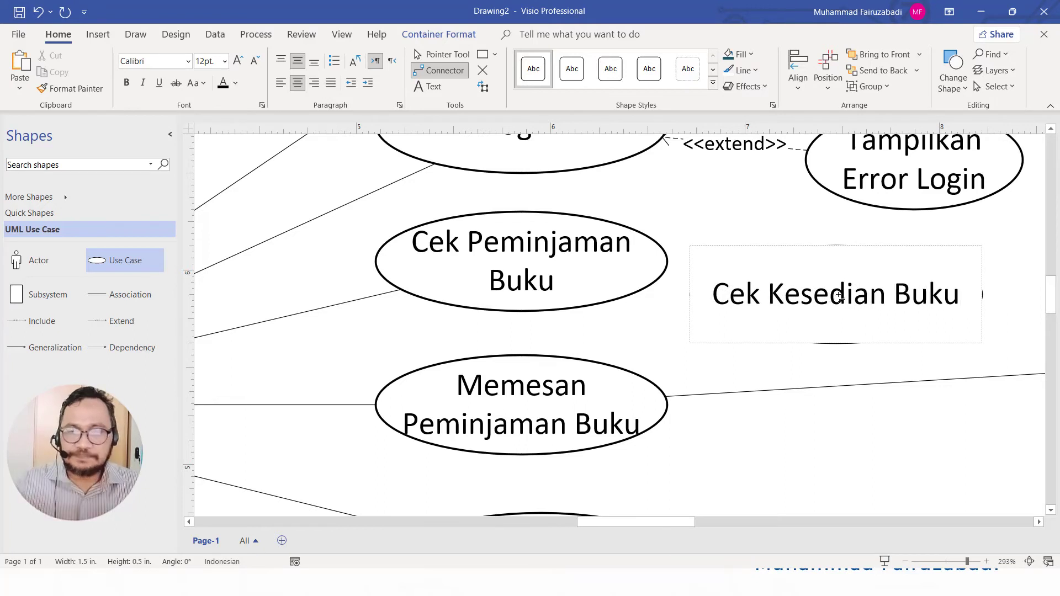
left_click(446, 55)
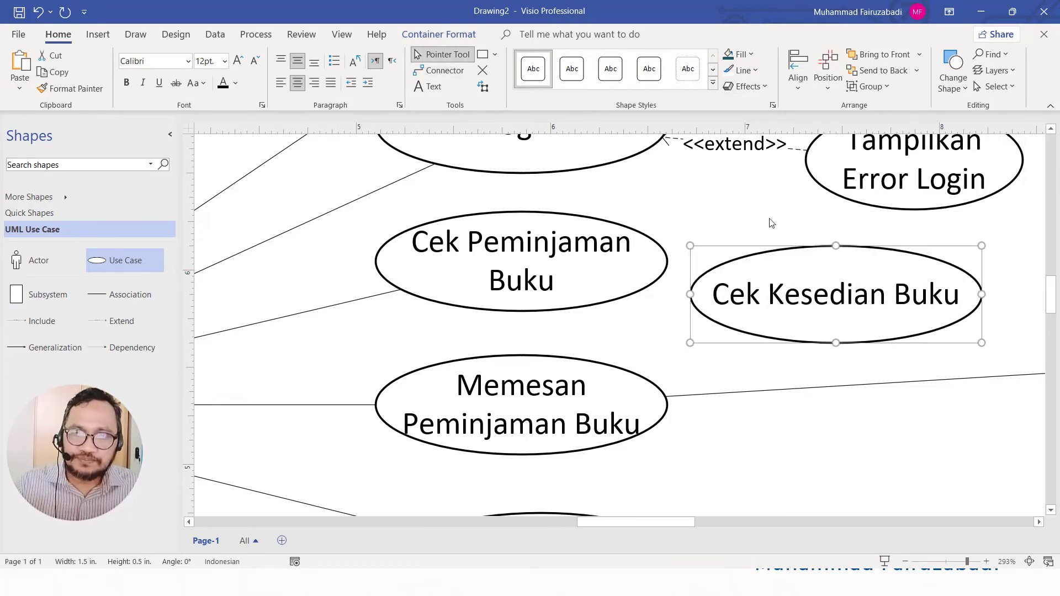
left_click_drag(721, 294, 797, 294)
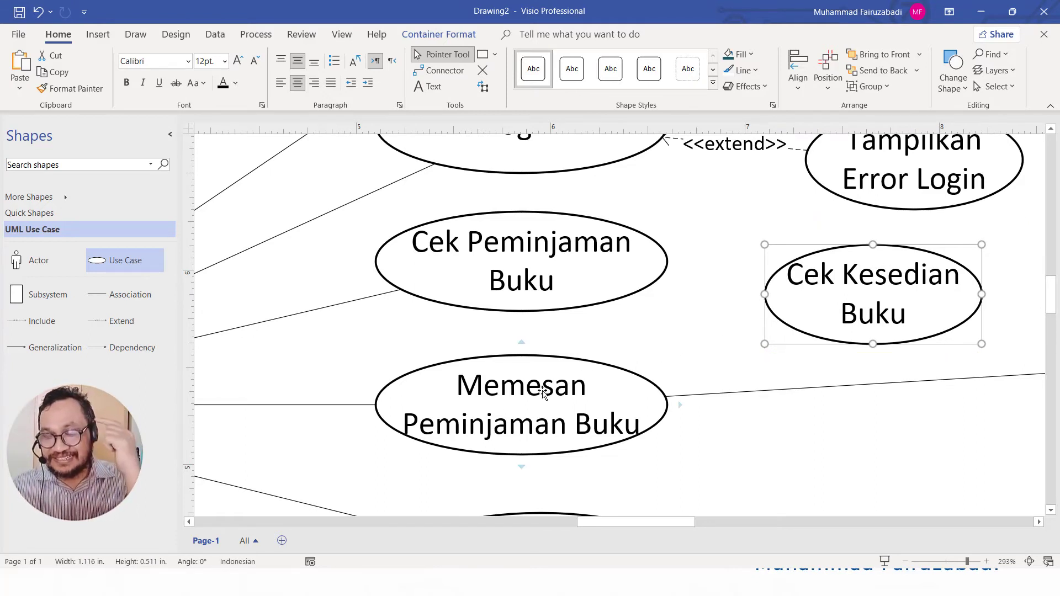
Step: Correct the new use case's label to "Cek Kesediaan Buku" and enlarge the ellipse to about 1.17 by 0.54 in
double_click(934, 280)
left_click(933, 279)
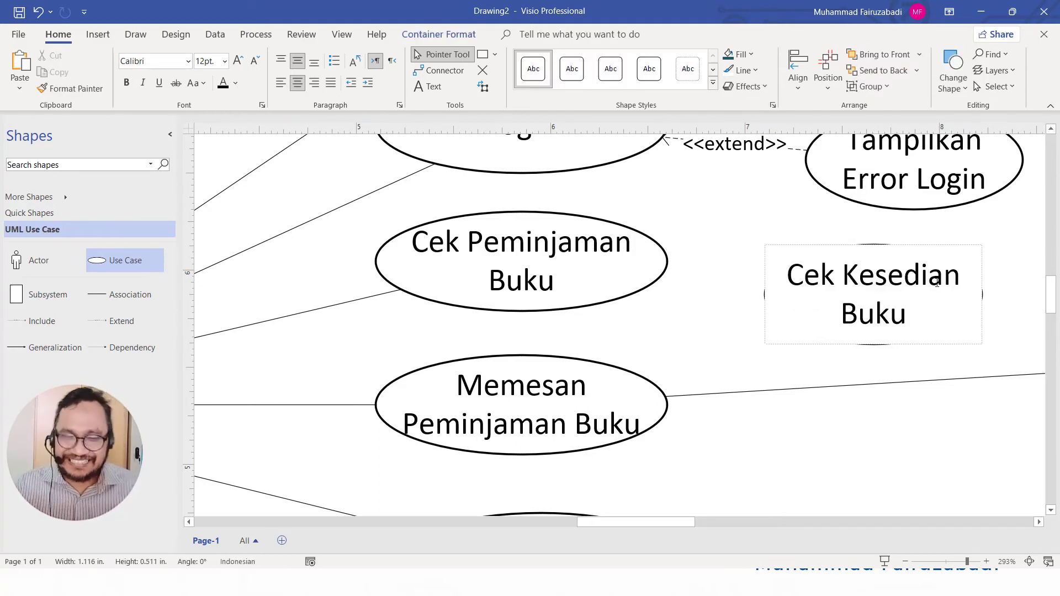
type("a")
left_click(827, 431)
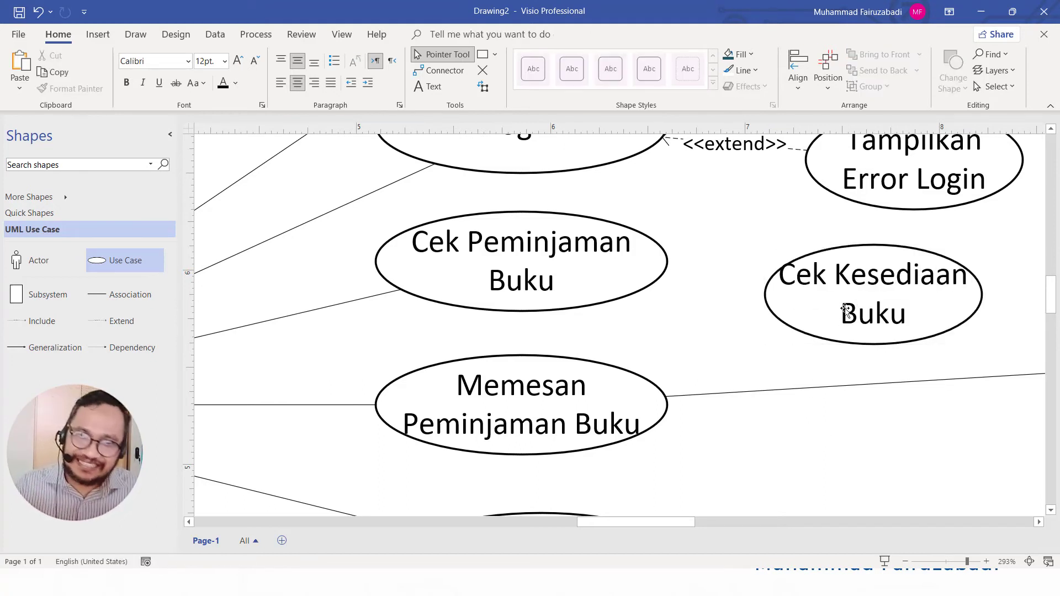
left_click(842, 274)
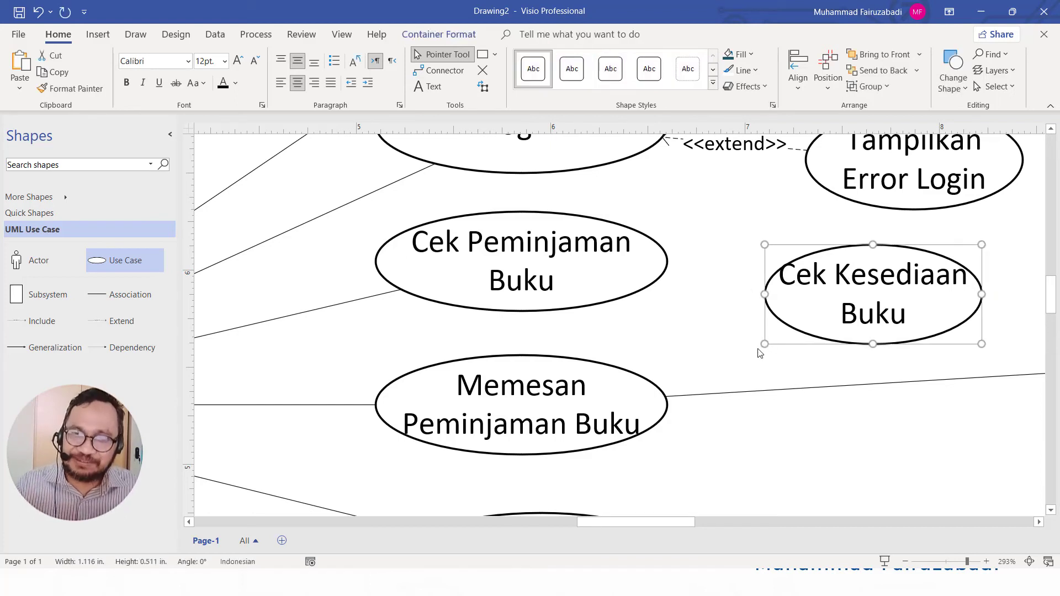
left_click_drag(764, 344, 754, 349)
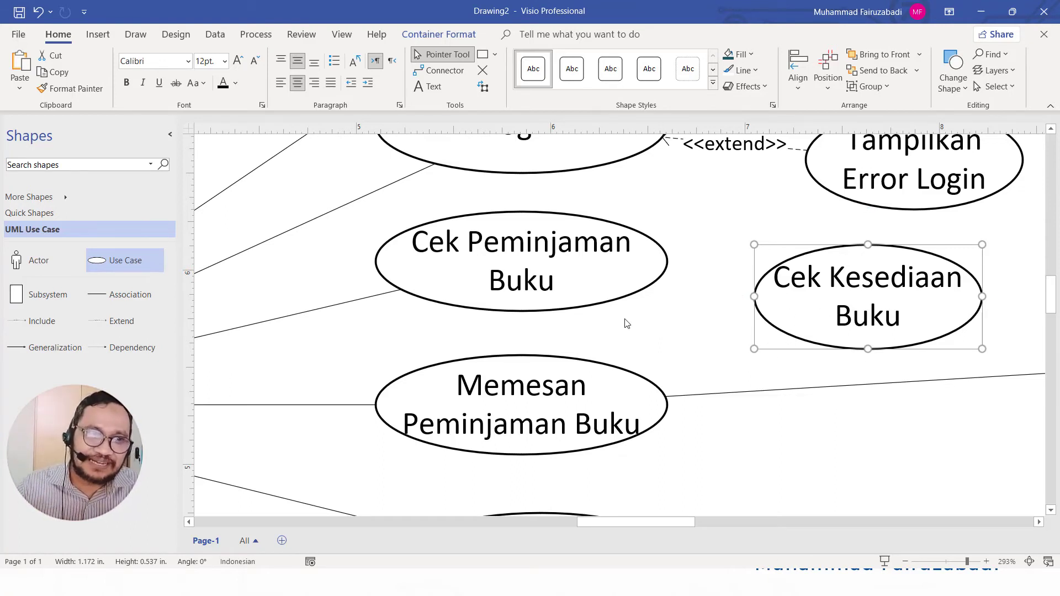
Step: Draw an Include relationship from Cek Kesediaan Buku to Memesan Peminjaman Buku
left_click(38, 320)
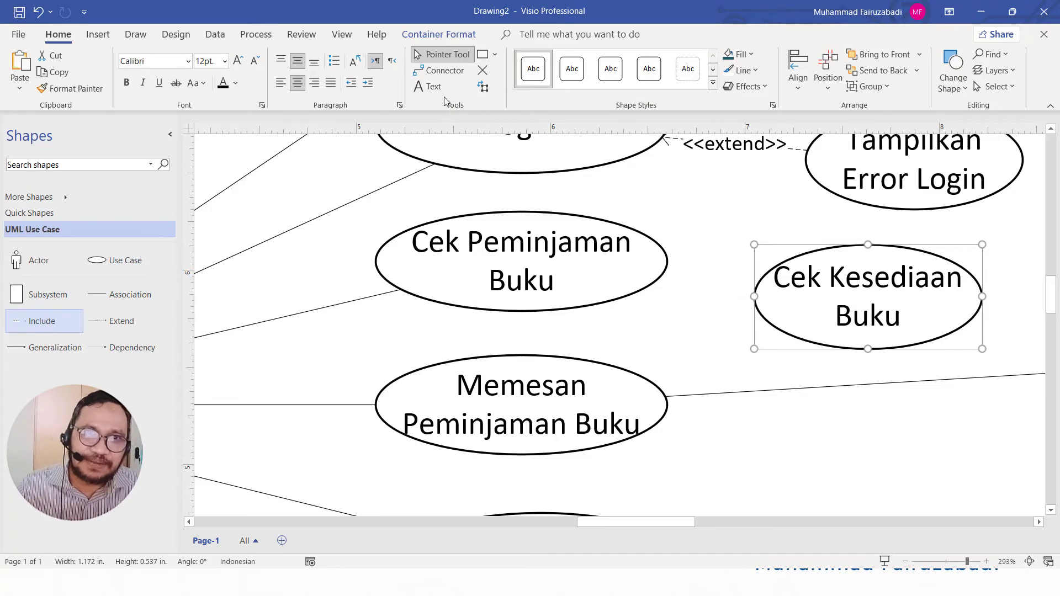
left_click(444, 69)
left_click(42, 323)
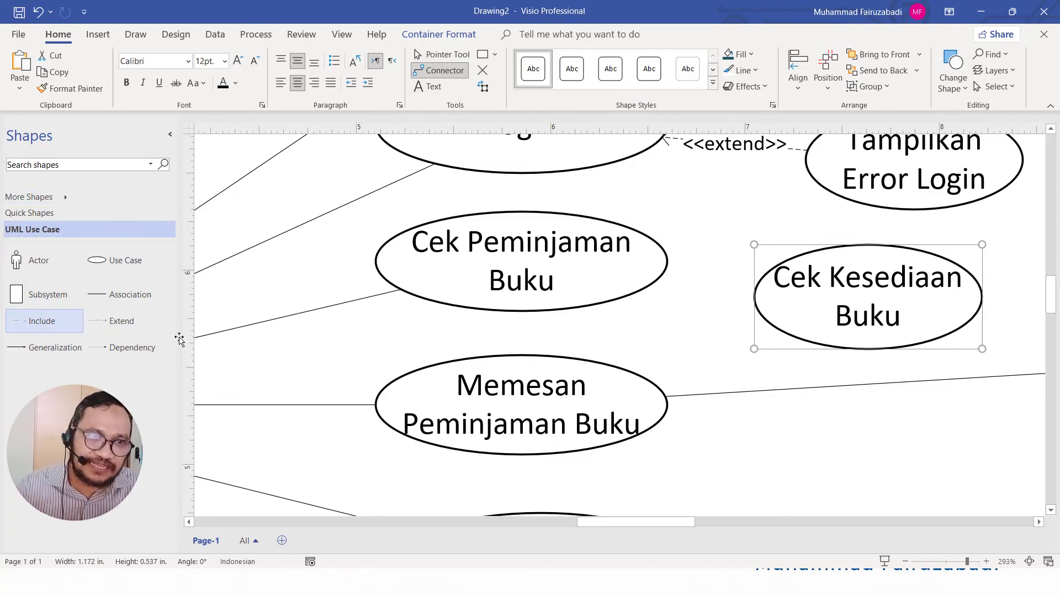
mouse_move(845, 304)
left_mouse_down()
mouse_move(611, 349)
mouse_move(629, 371)
left_mouse_up()
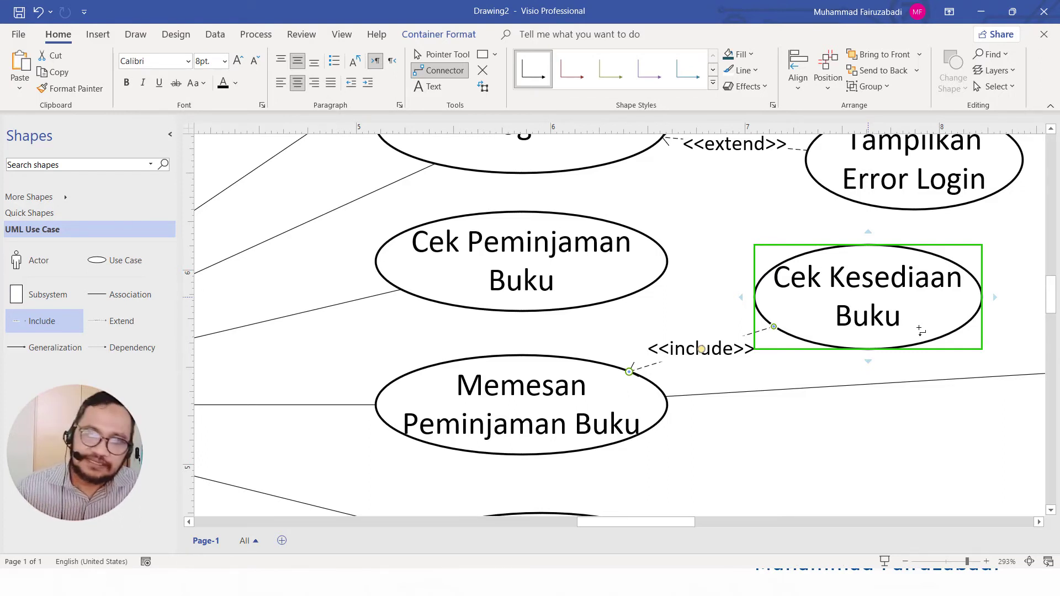
Step: Review the include and extend relationships and the use cases from Login down to Interaksi, together with both actors
scroll(919, 330, "down", 2)
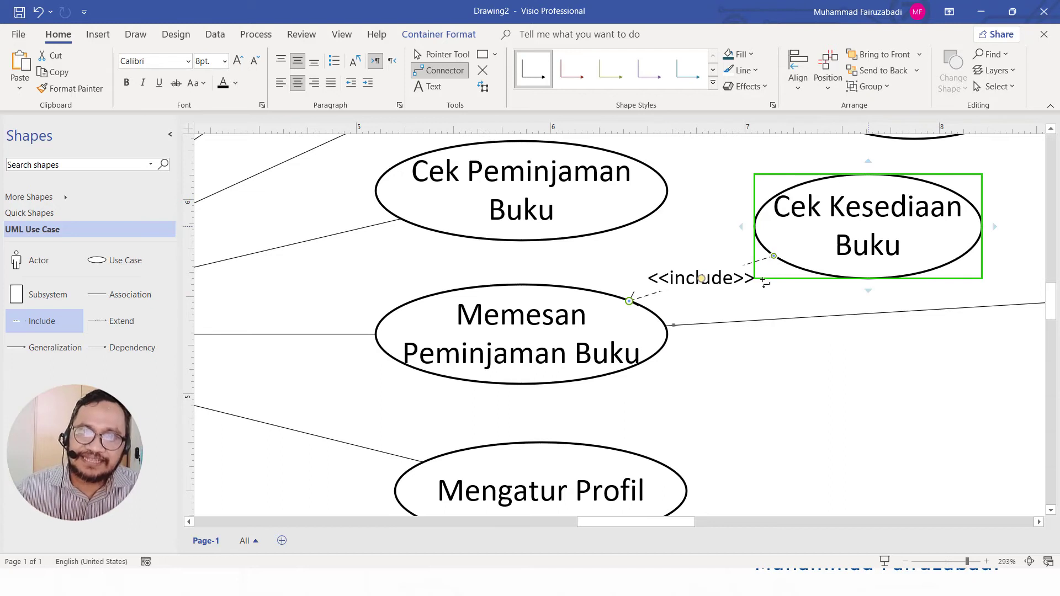
scroll(764, 284, "up", 2)
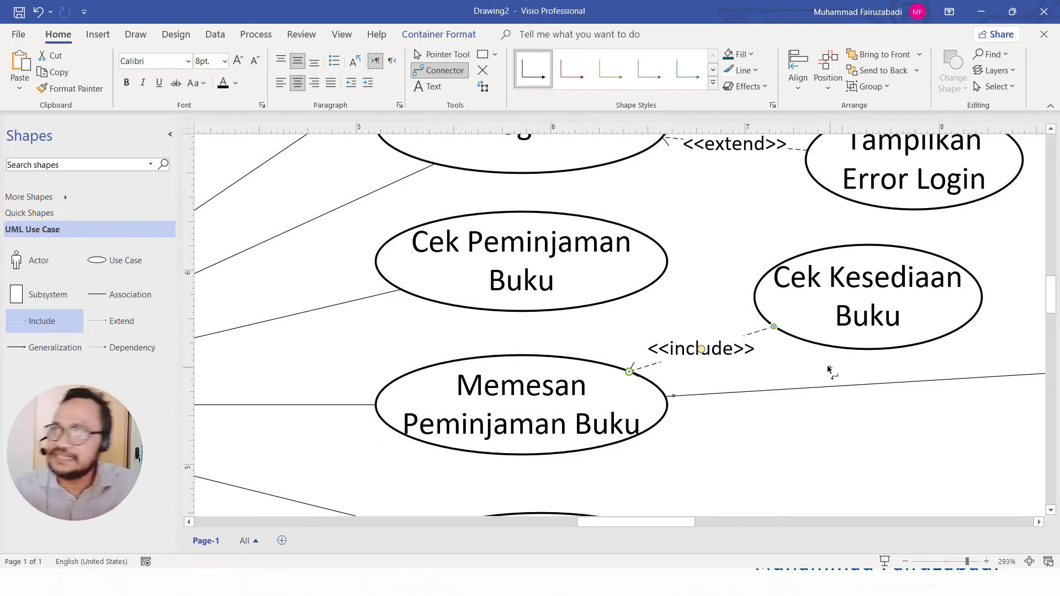
scroll(828, 370, "up", 2)
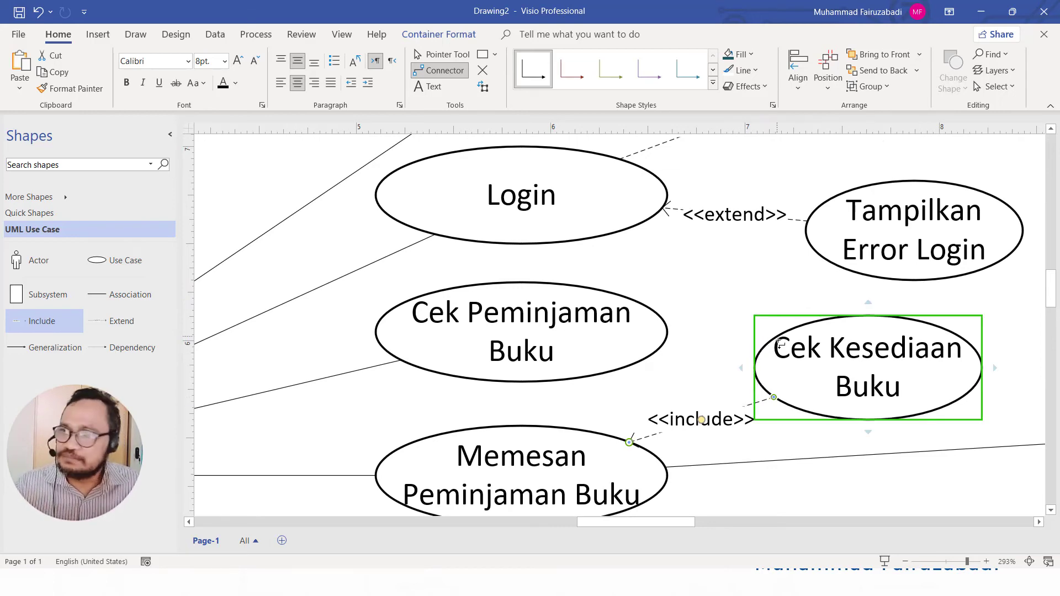
scroll(773, 346, "down", 10)
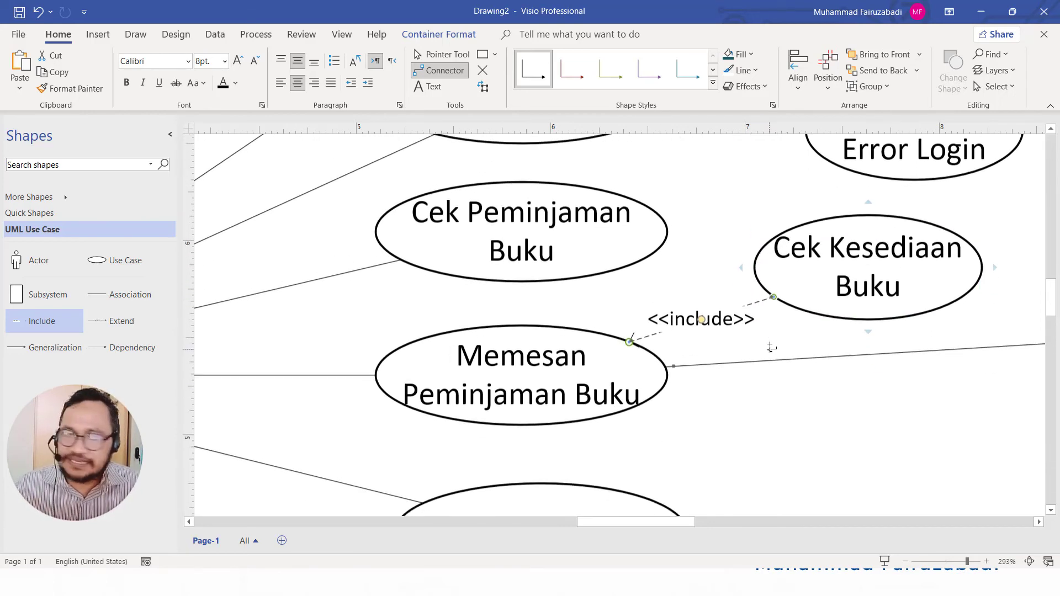
scroll(773, 348, "down", 3)
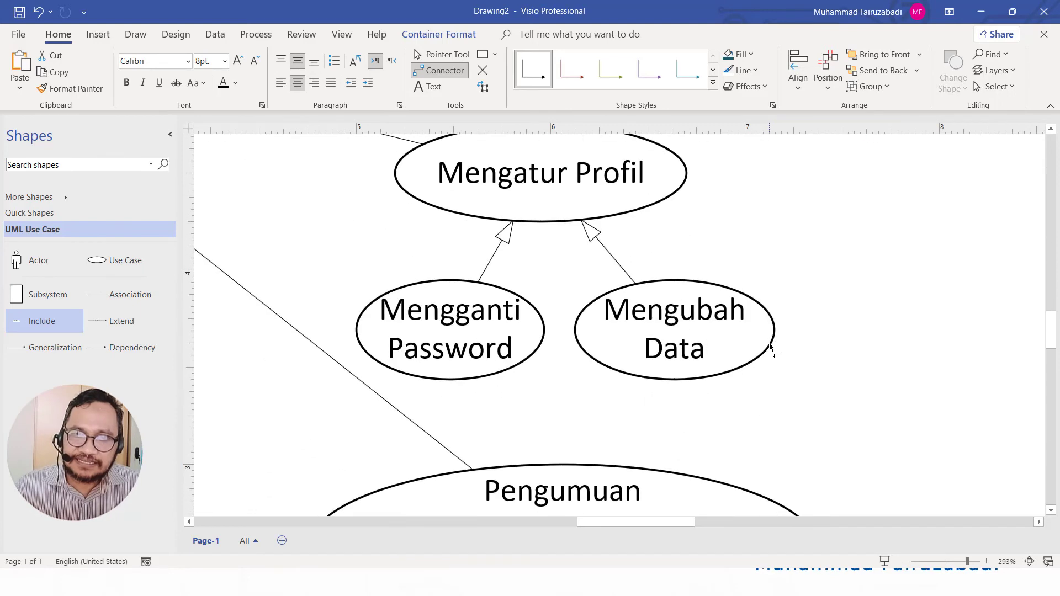
scroll(771, 350, "down", 2)
scroll(756, 320, "down", 1)
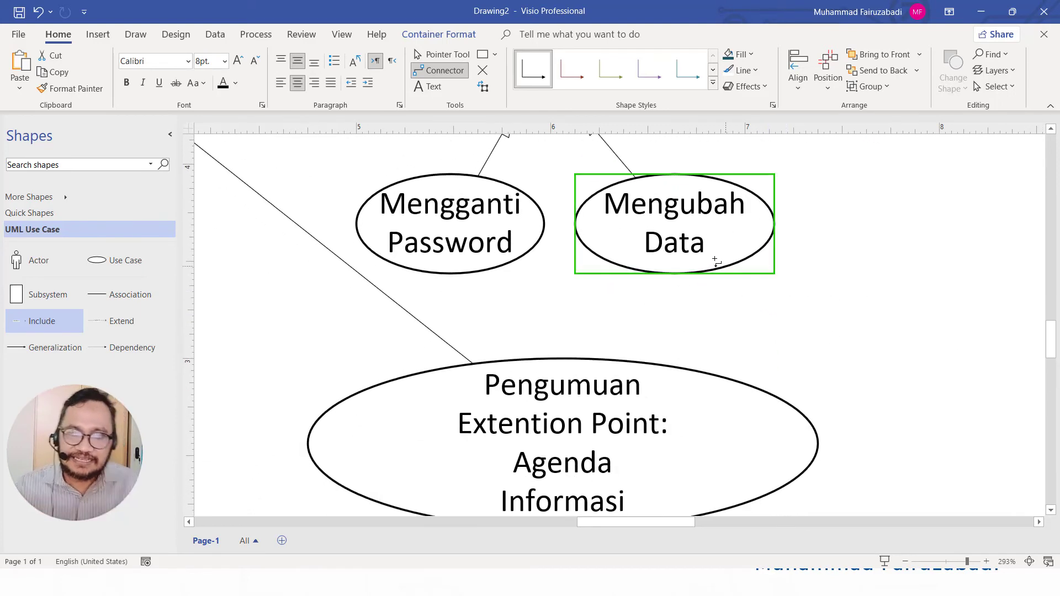
scroll(684, 250, "down", 2)
scroll(683, 250, "up", 4)
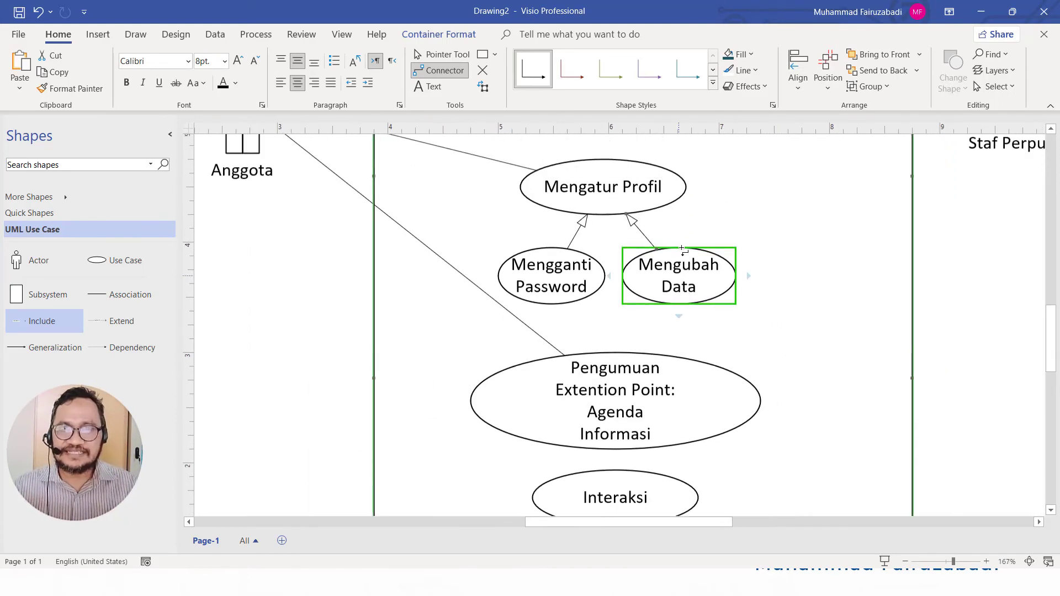
scroll(684, 250, "down", 2)
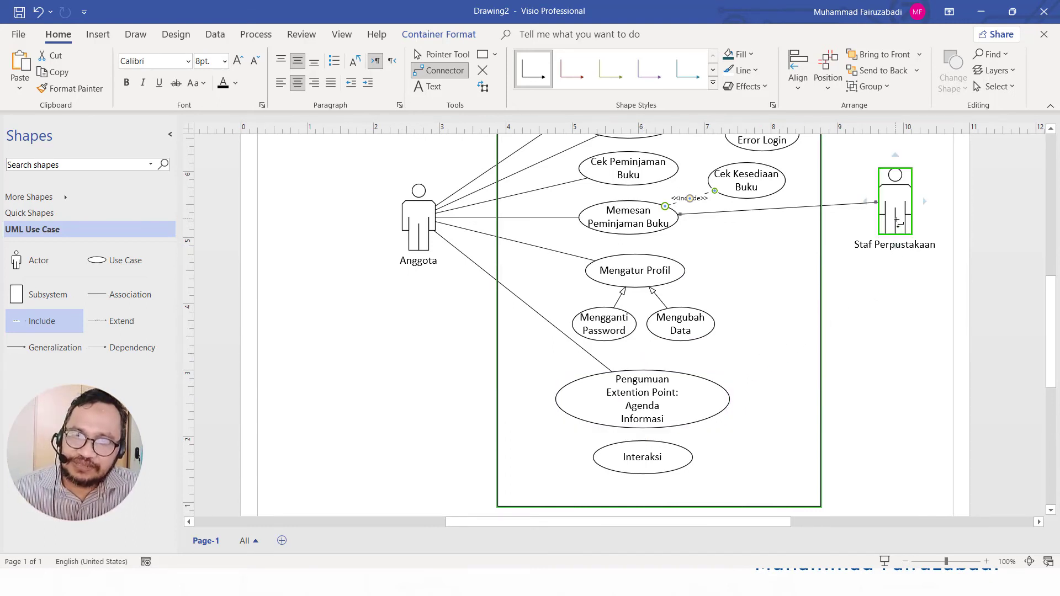
Step: Connect the Staf Perpustakaan actor to the Pengumuan use case with an Include relationship and deselect it
left_click_drag(898, 222, 716, 382)
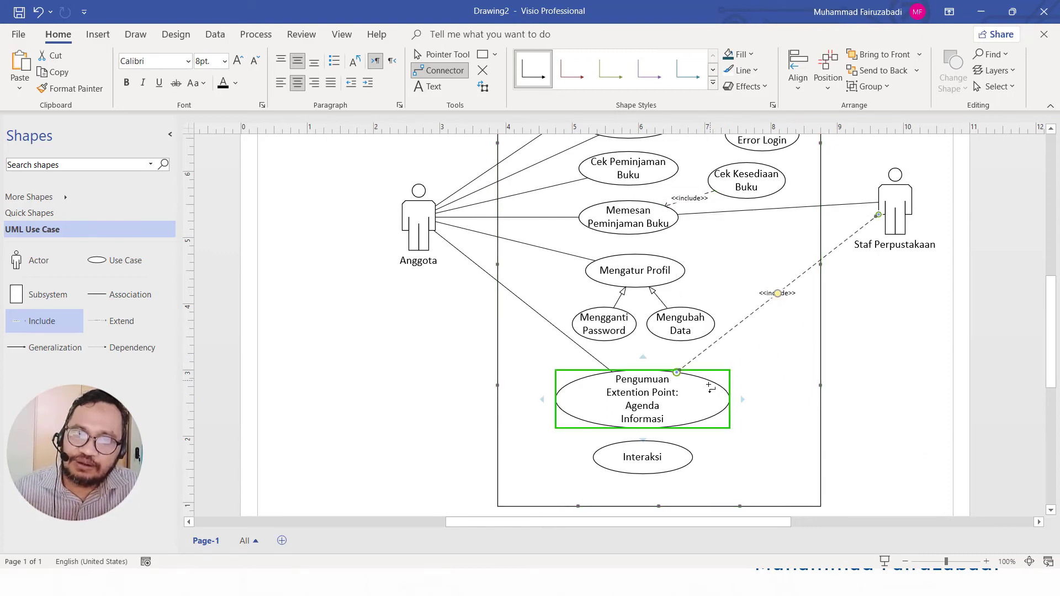
left_click(423, 68)
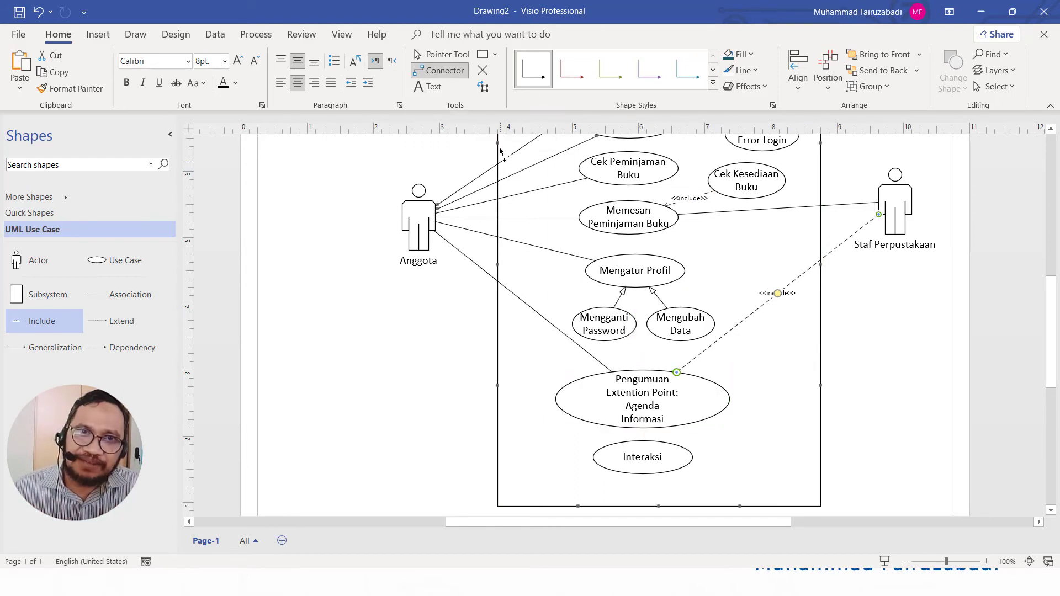
left_click(427, 54)
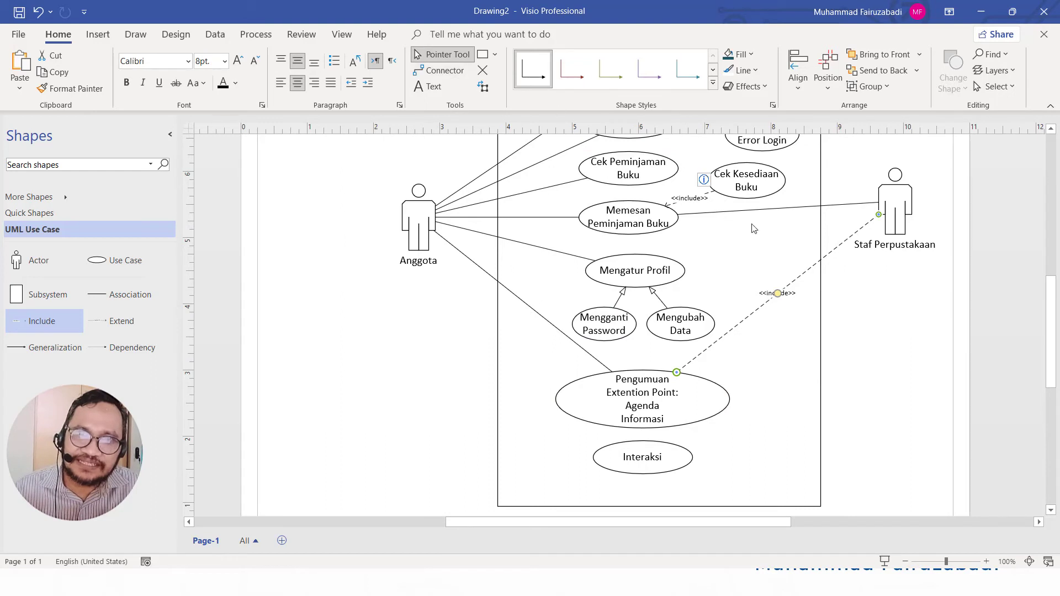
key("Escape")
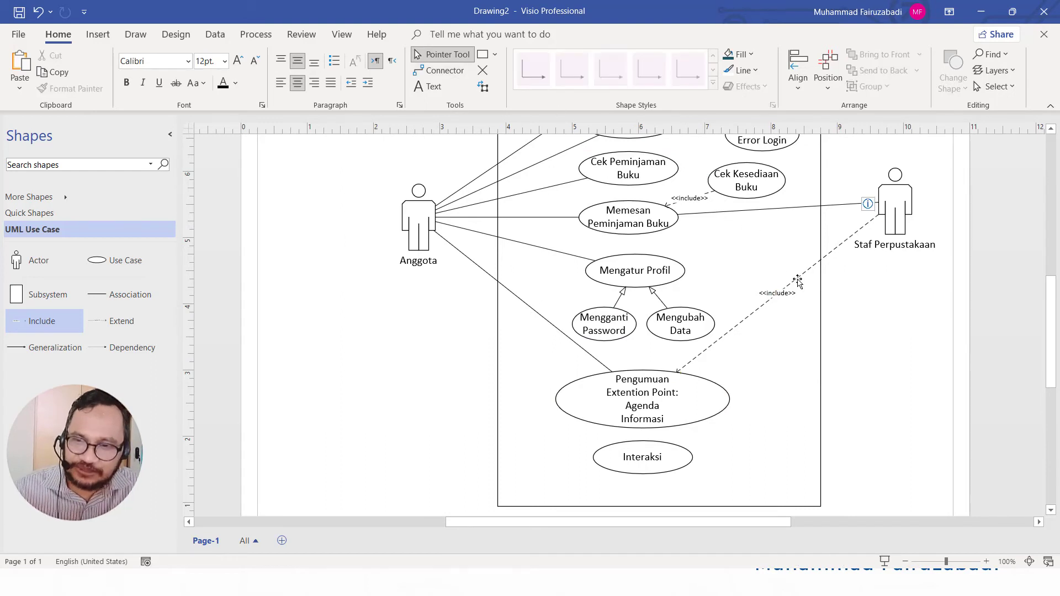
Step: Delete the include relationship between the Staf Perpustakaan actor and the Pengumuan use case
left_click(798, 281)
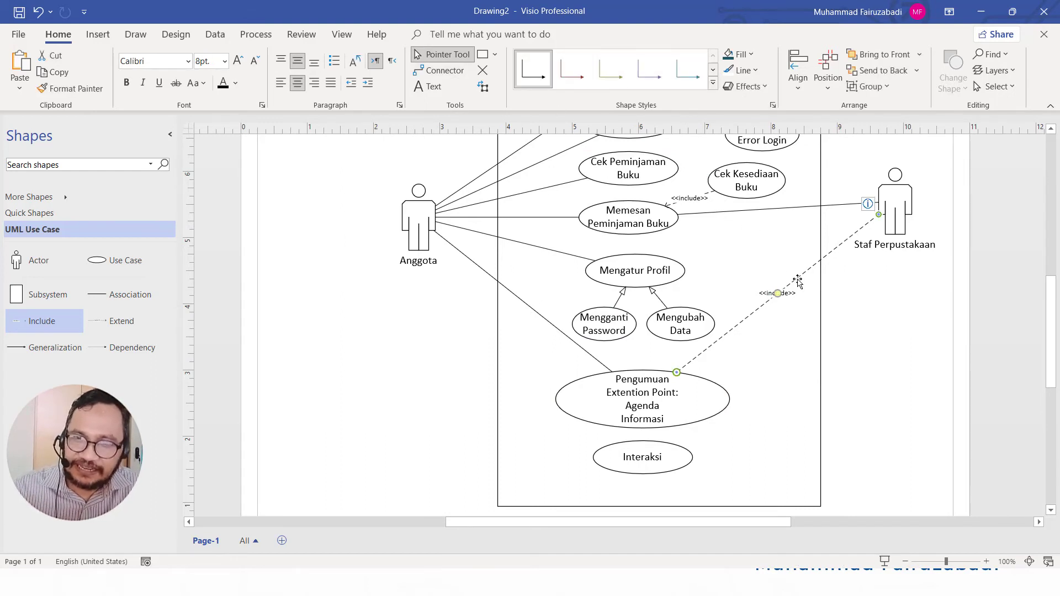
key("Delete")
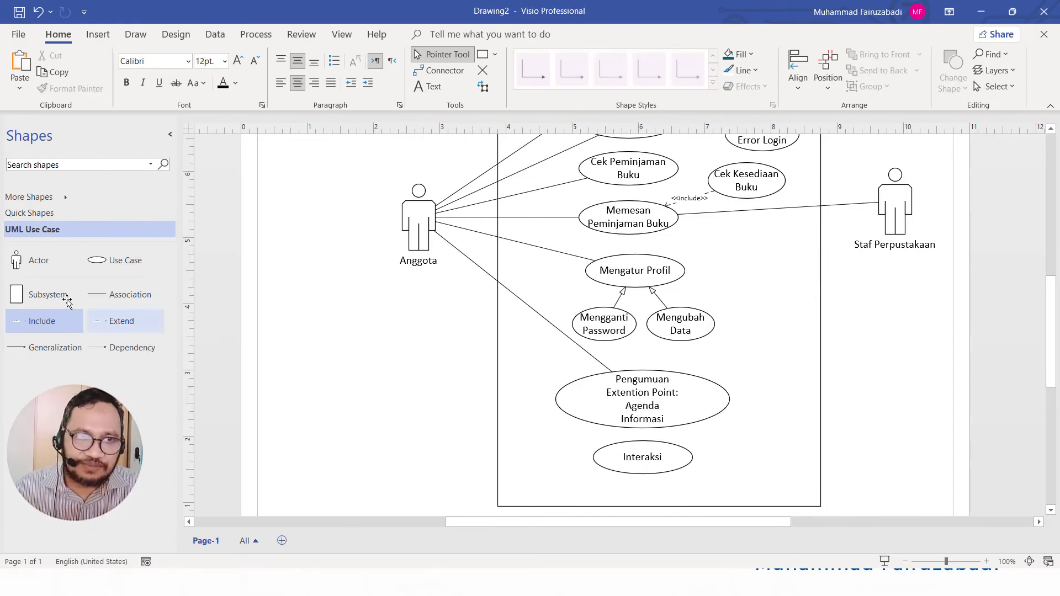
Step: Add a use case labelled "Menambah Agenda" inside the subsystem, to the right of and slightly below Mengubah Data
left_click_drag(107, 264, 756, 347)
double_click(765, 338)
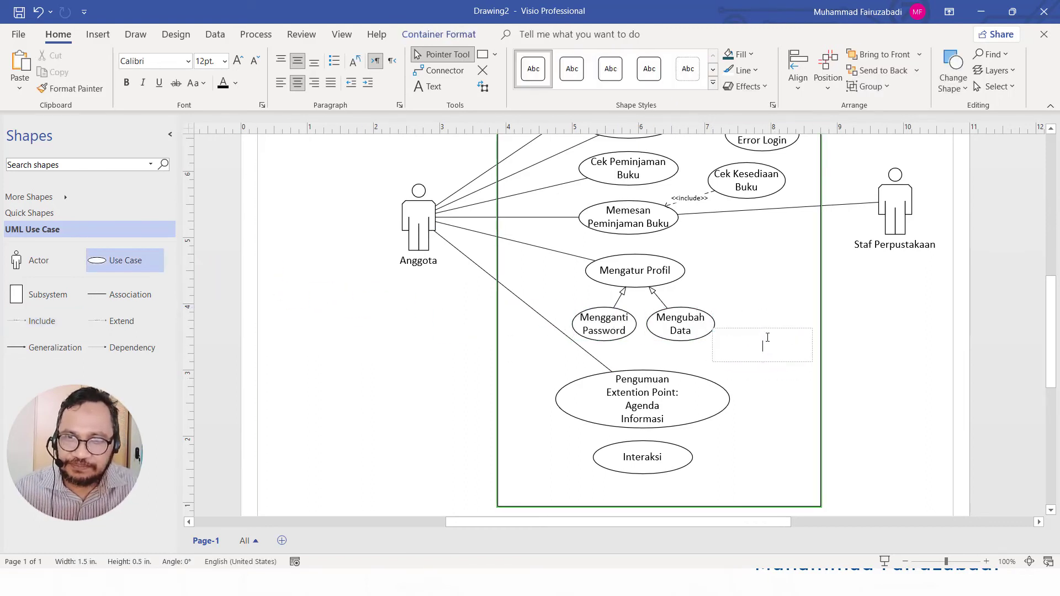
type("Mena")
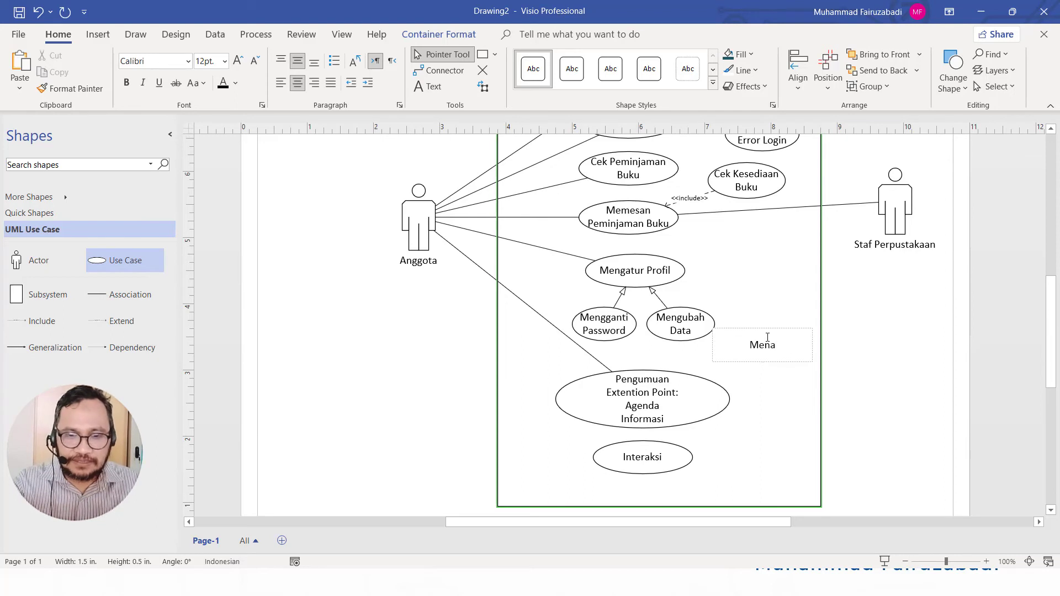
type("mbah A")
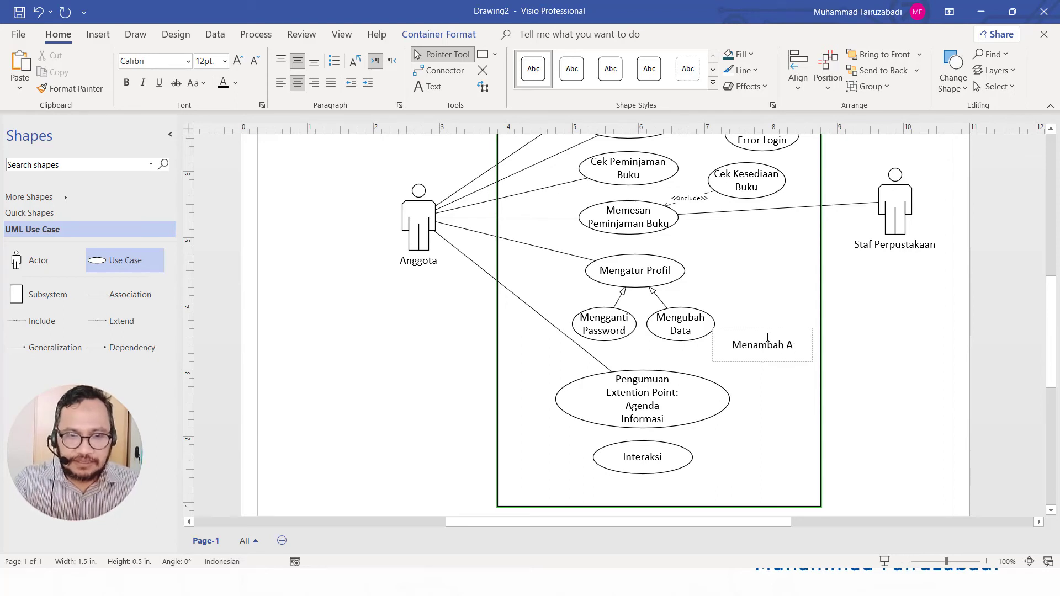
type("genda")
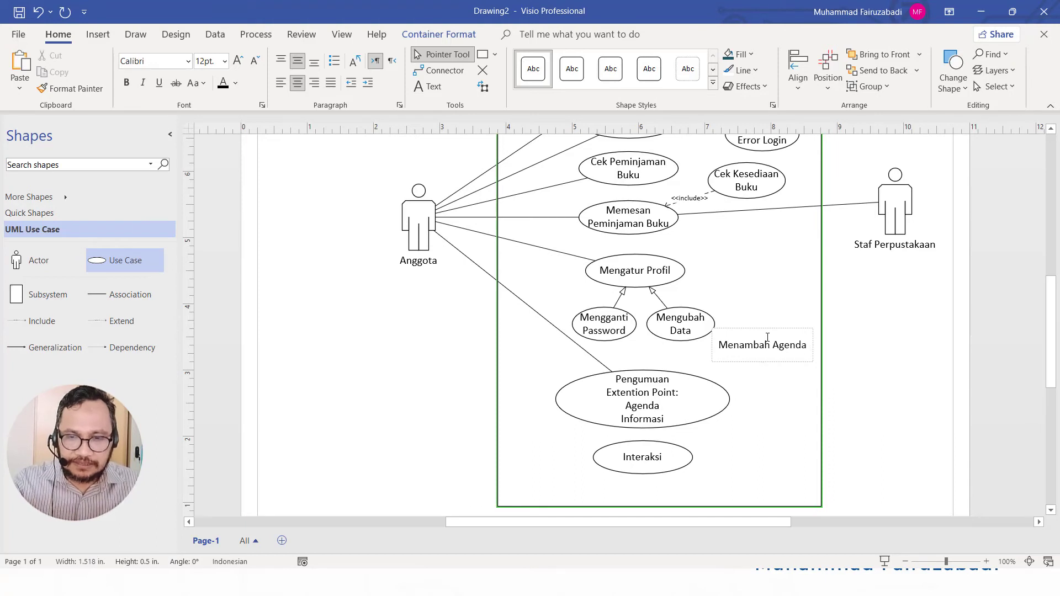
key("Return")
key("BackSpace")
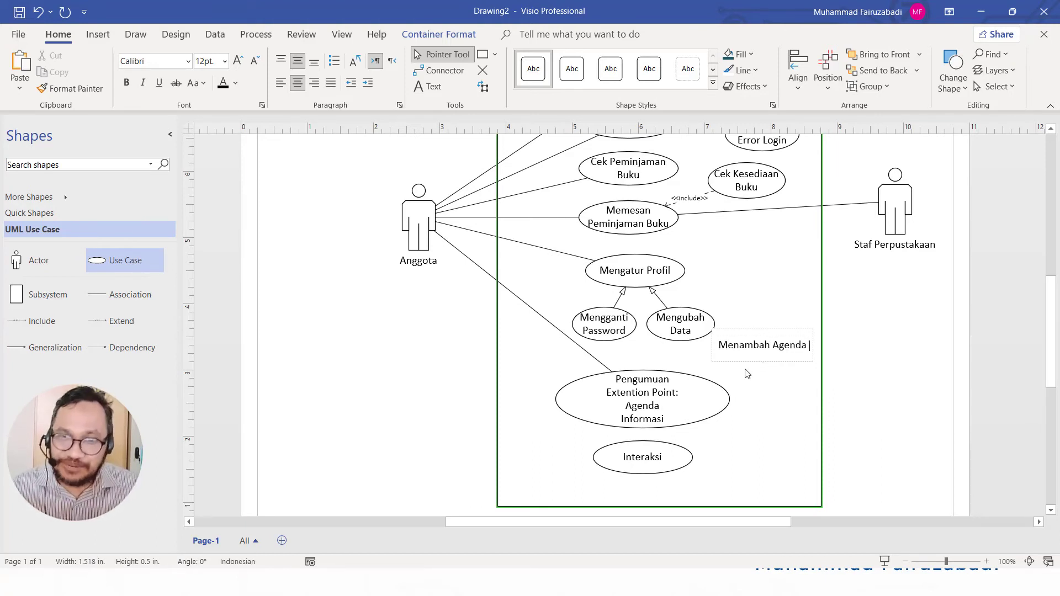
left_click(733, 404)
Step: Narrow the Menambah Agenda ellipse to about 1.17 in and extend its label to "Menambah Agenda & Informasi"
left_click(755, 354)
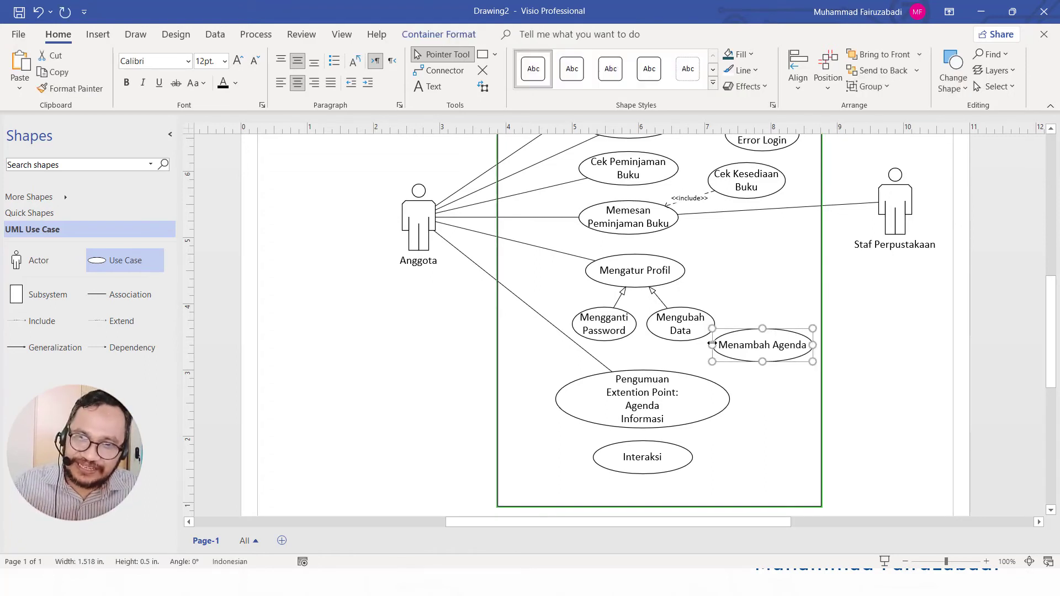
left_click_drag(712, 344, 736, 345)
double_click(795, 346)
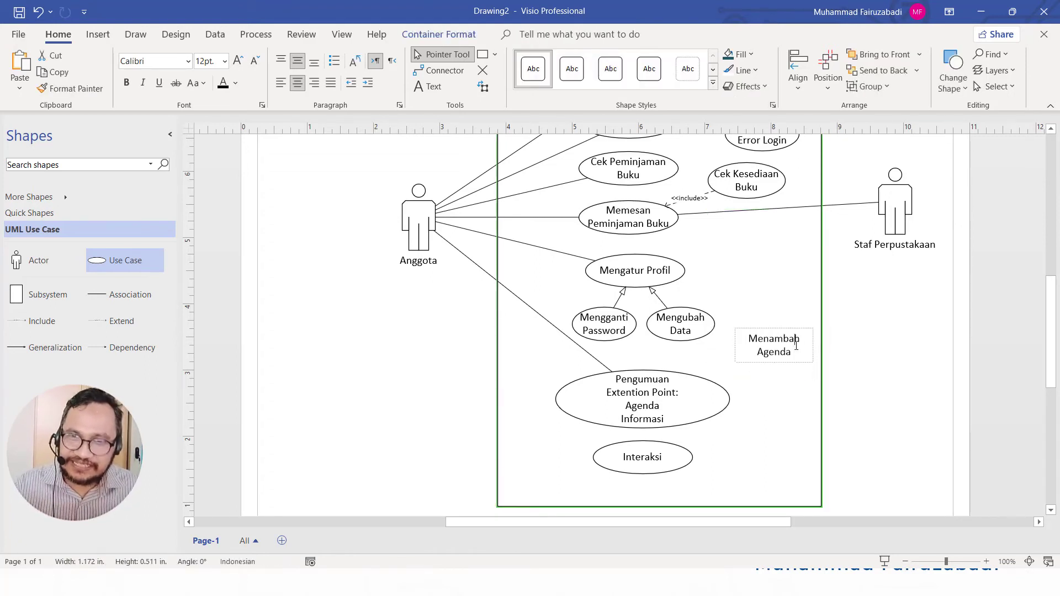
left_click(796, 352)
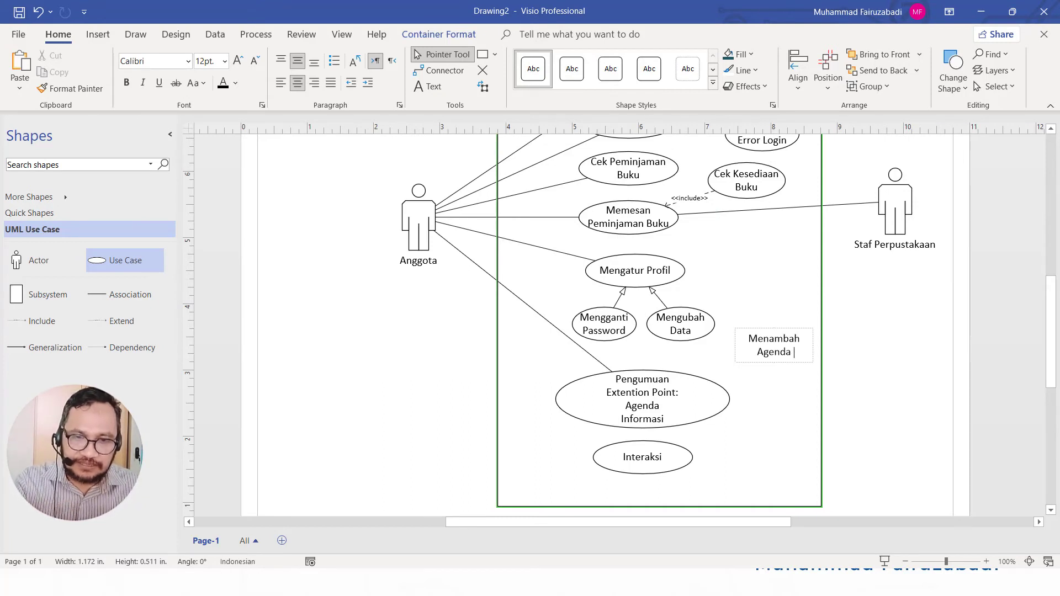
type("& Inf")
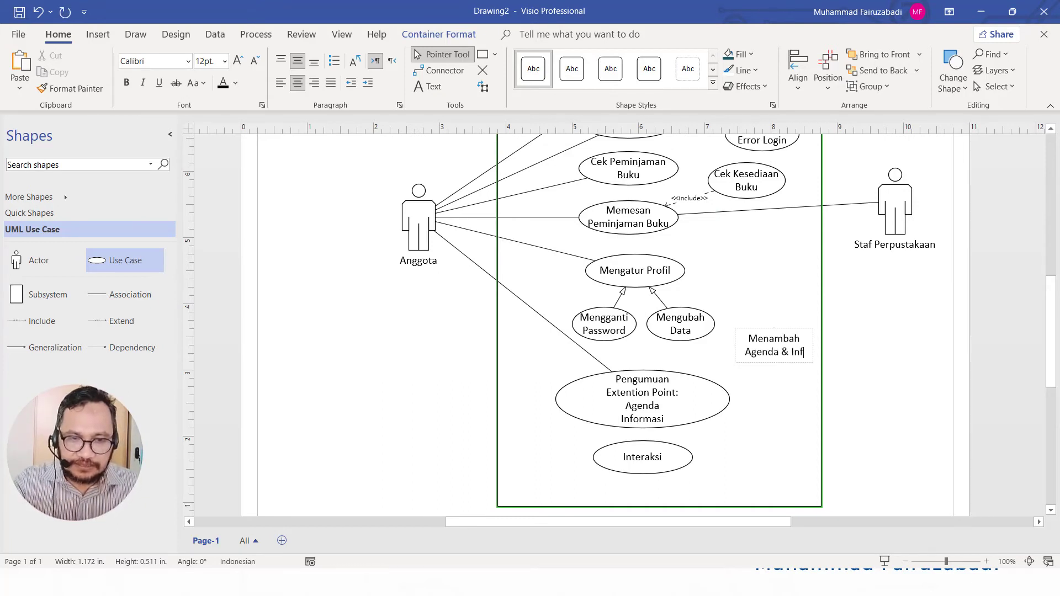
type("ormasi")
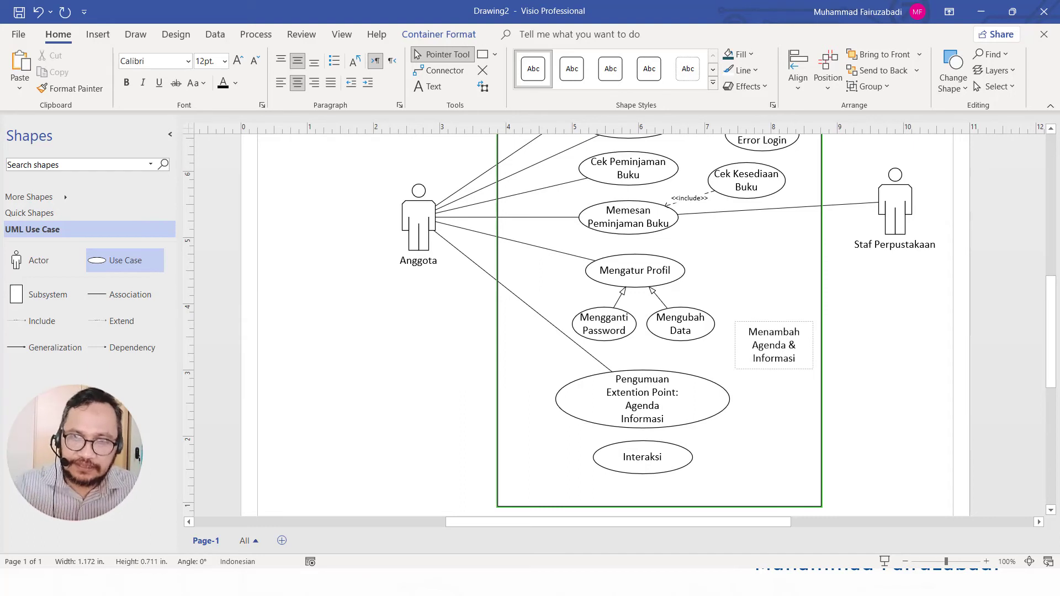
left_click(811, 427)
left_click(790, 366)
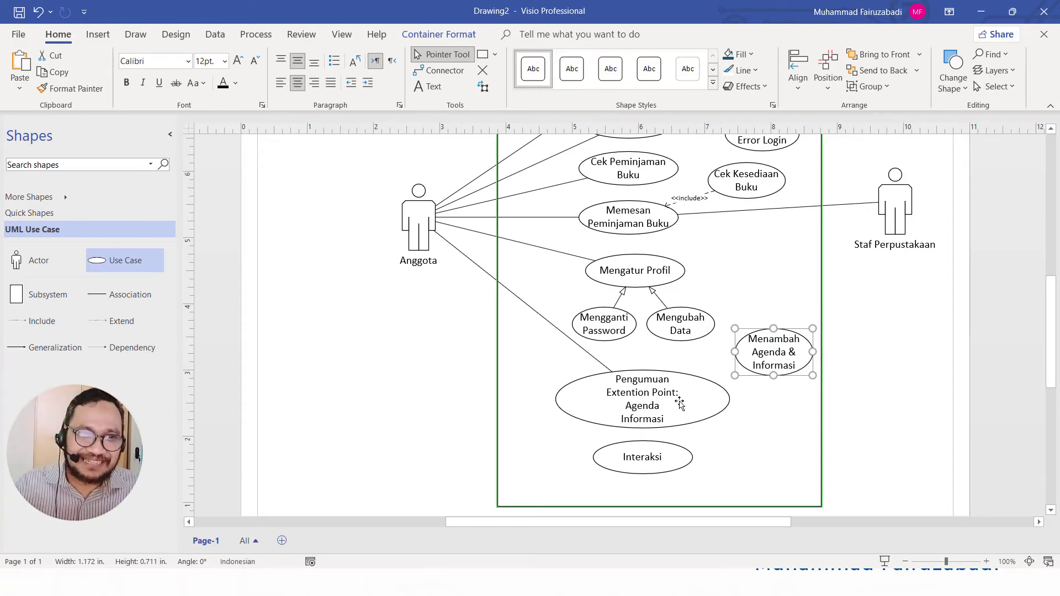
Step: Draw an Include relationship from Menambah Agenda & Informasi to the Pengumuan use case
left_click(57, 330)
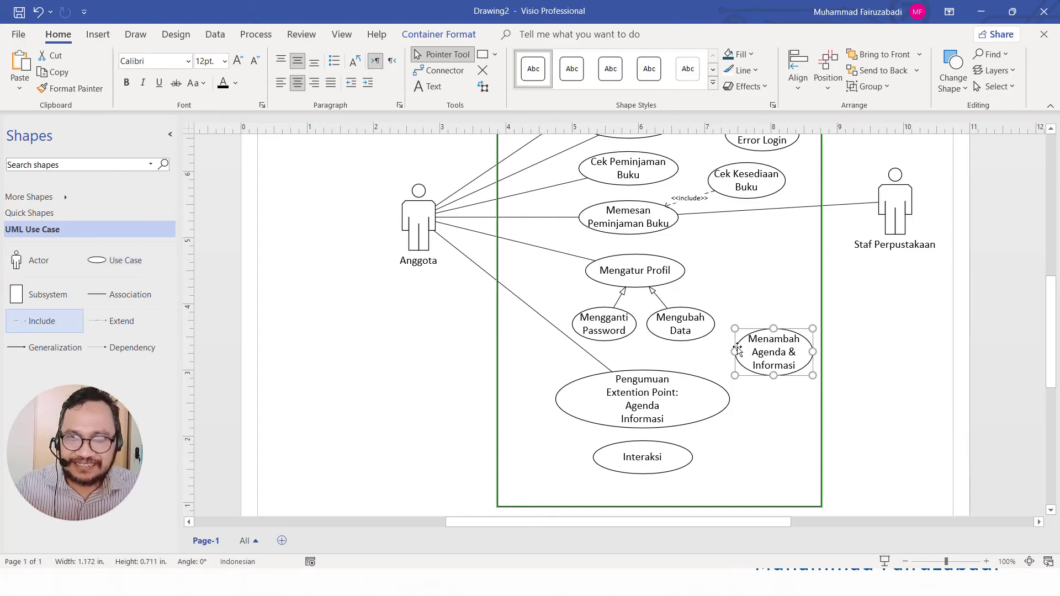
left_click(442, 70)
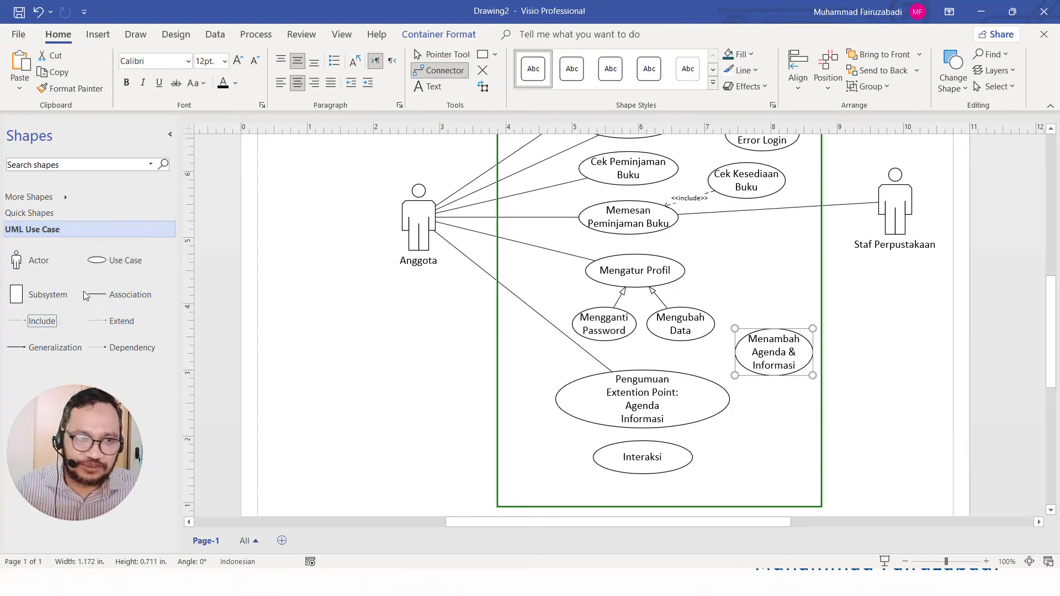
left_click(42, 321)
left_click_drag(776, 356, 692, 369)
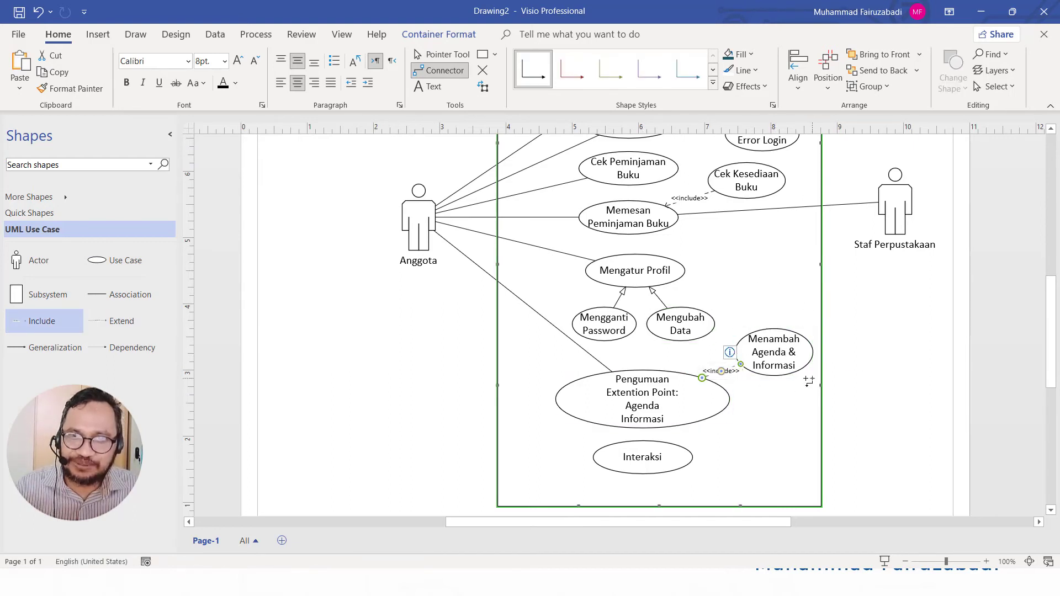
Step: Draw an Association from the Staf Perpustakaan actor to the Menambah Agenda & Informasi use case
mouse_move(424, 268)
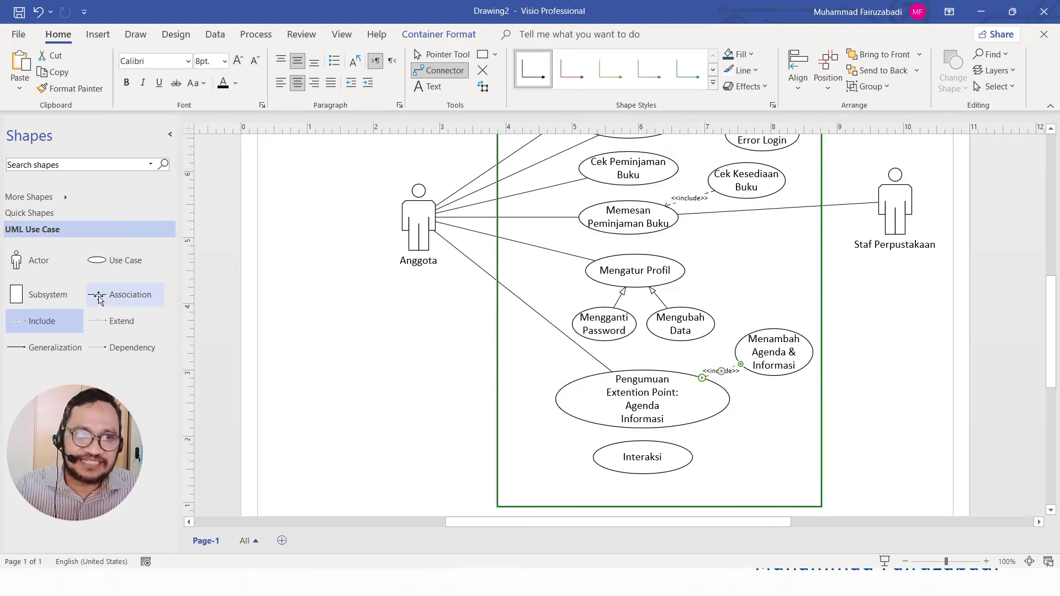
left_click(124, 294)
left_click_drag(905, 229, 859, 256)
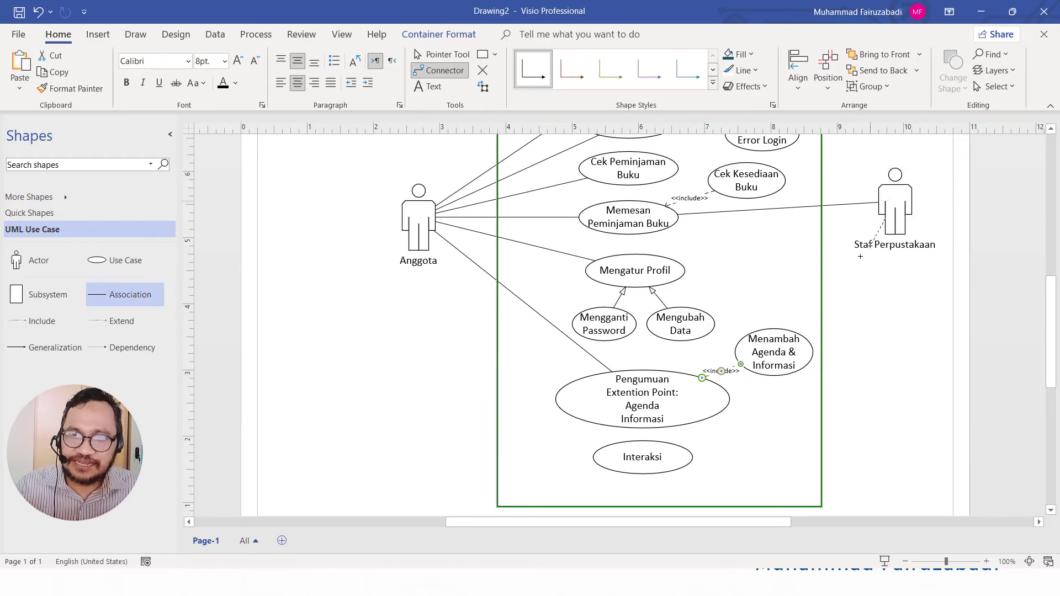
left_click_drag(796, 320, 792, 331)
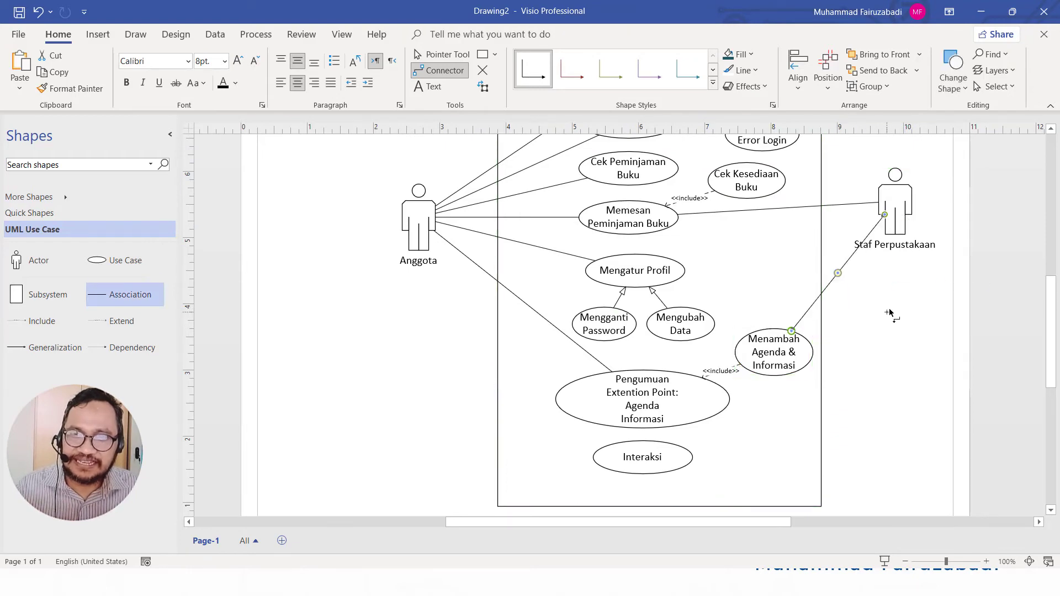
Step: Move the Staf Perpustakaan and Anggota actors down to about the height of the Mengatur Profil use case, level with each other
scroll(750, 242, "up", 3)
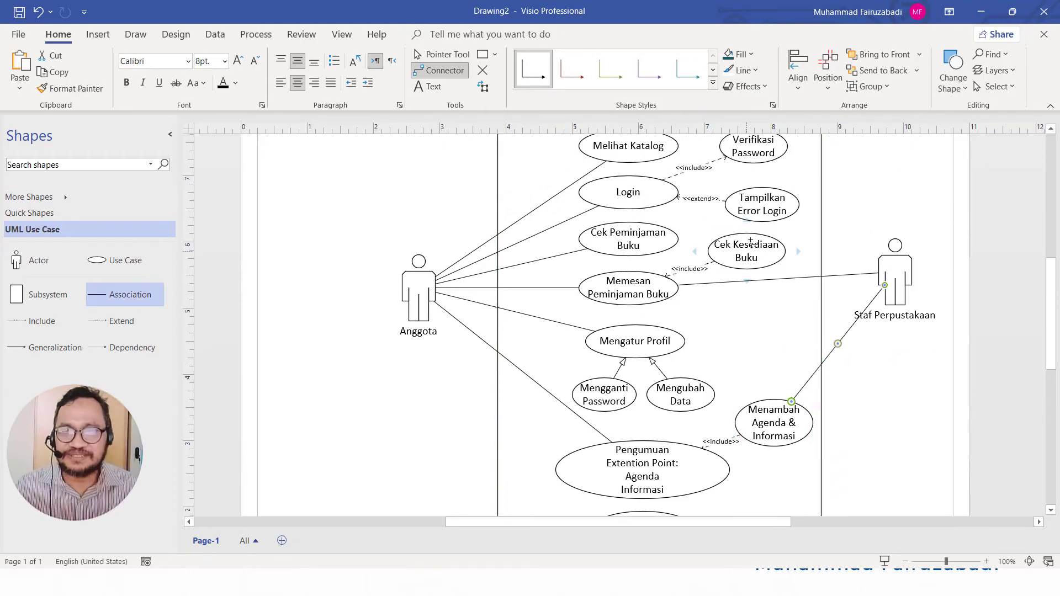
scroll(751, 243, "down", 2, "ctrl")
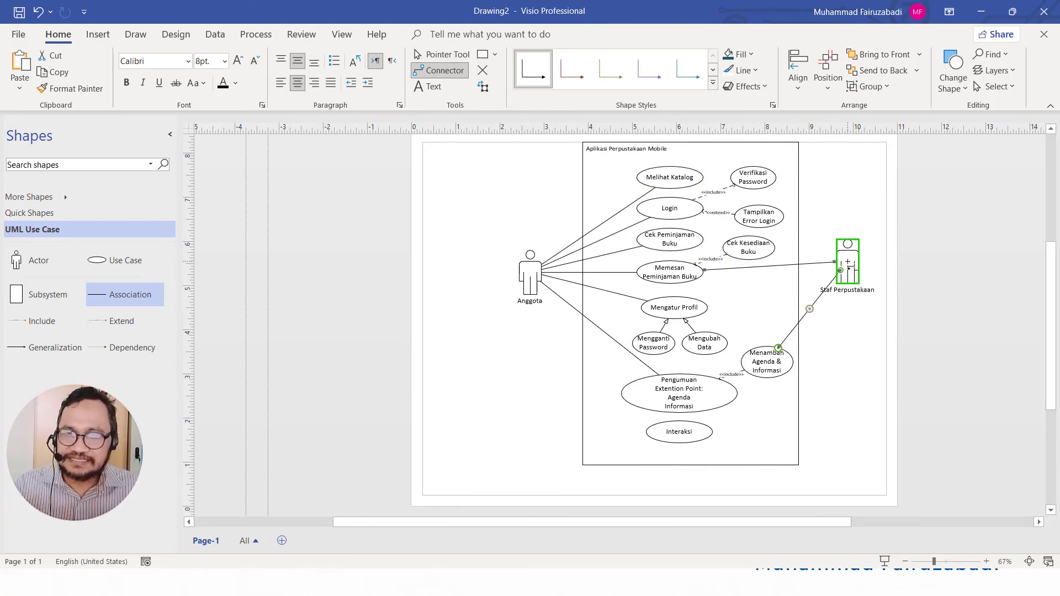
left_click(458, 57)
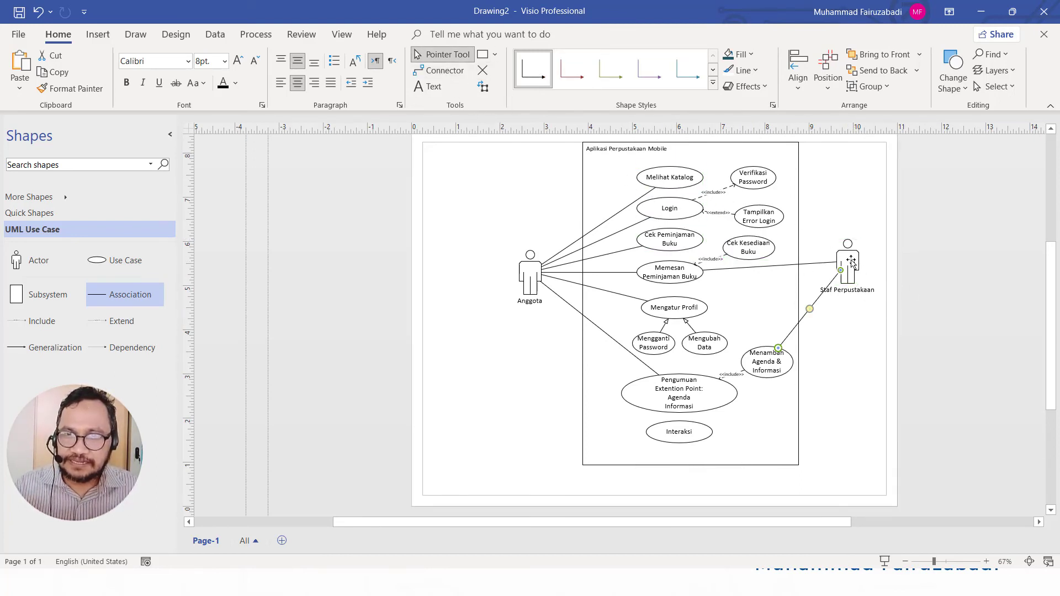
left_click_drag(850, 262, 856, 297)
left_click(832, 256)
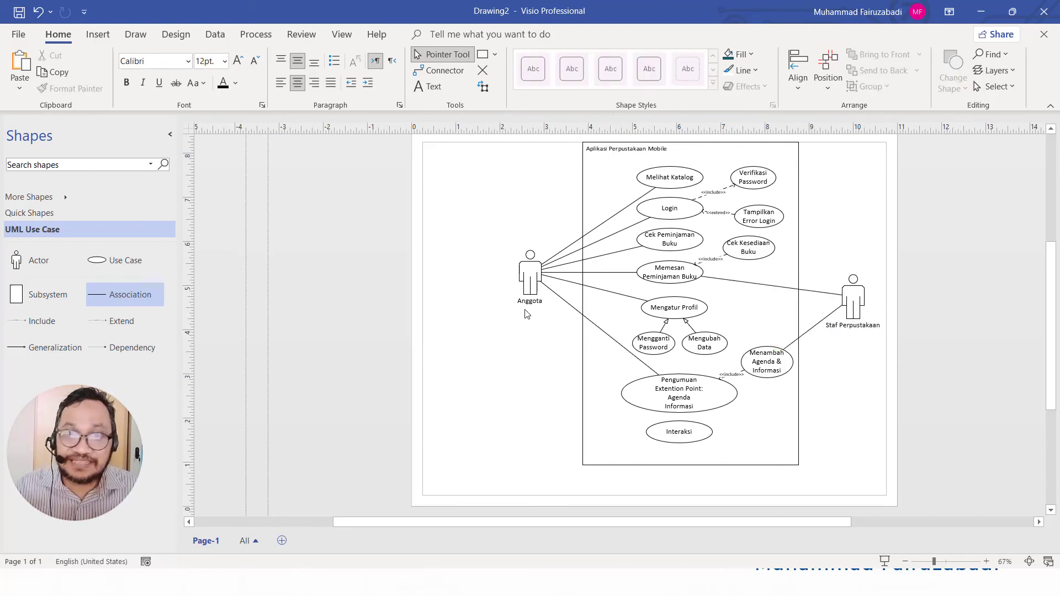
left_click_drag(535, 282, 527, 297)
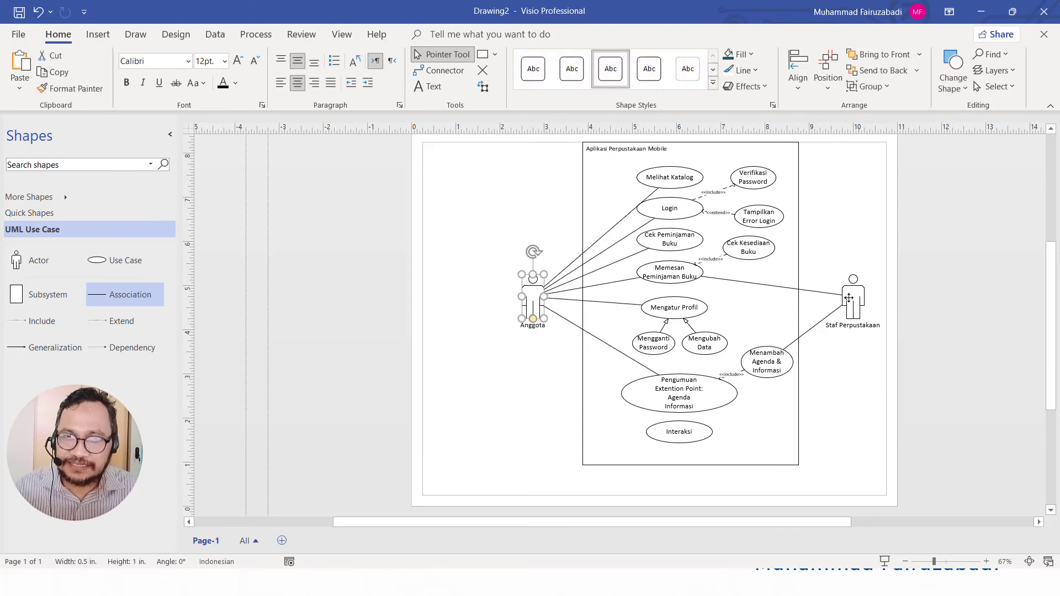
left_click_drag(848, 299, 854, 299)
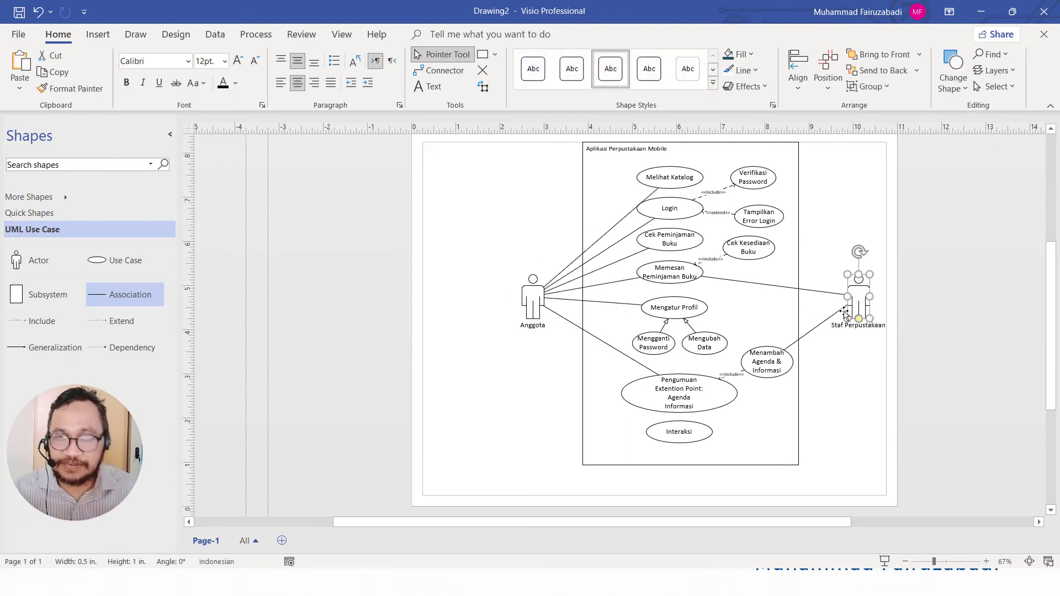
scroll(843, 315, "down", 1)
scroll(844, 315, "up", 1)
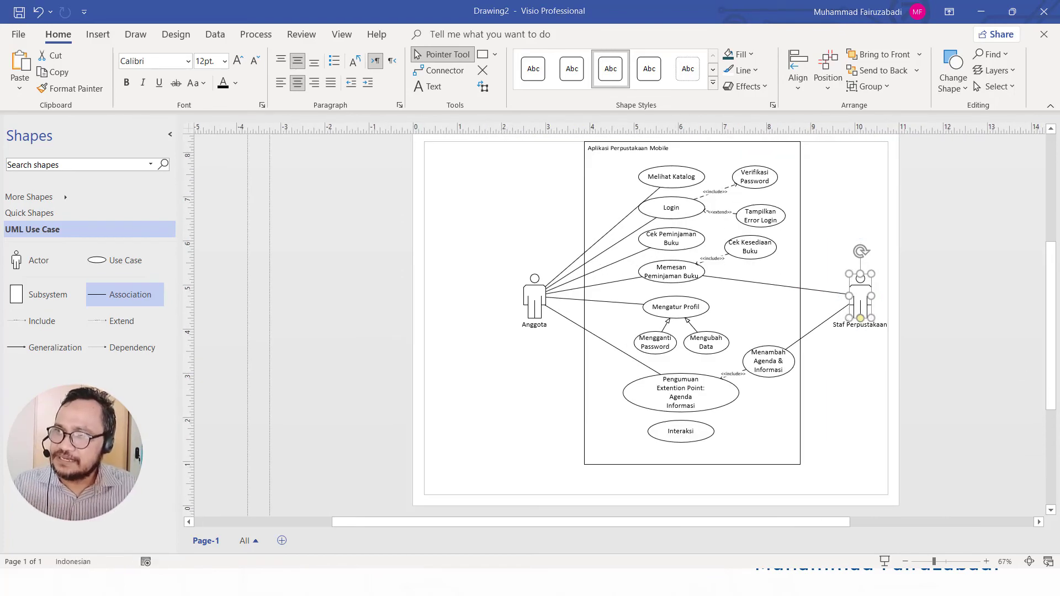
Step: Draw an Association from the Anggota actor to the Interaksi use case
scroll(667, 343, "down", 3)
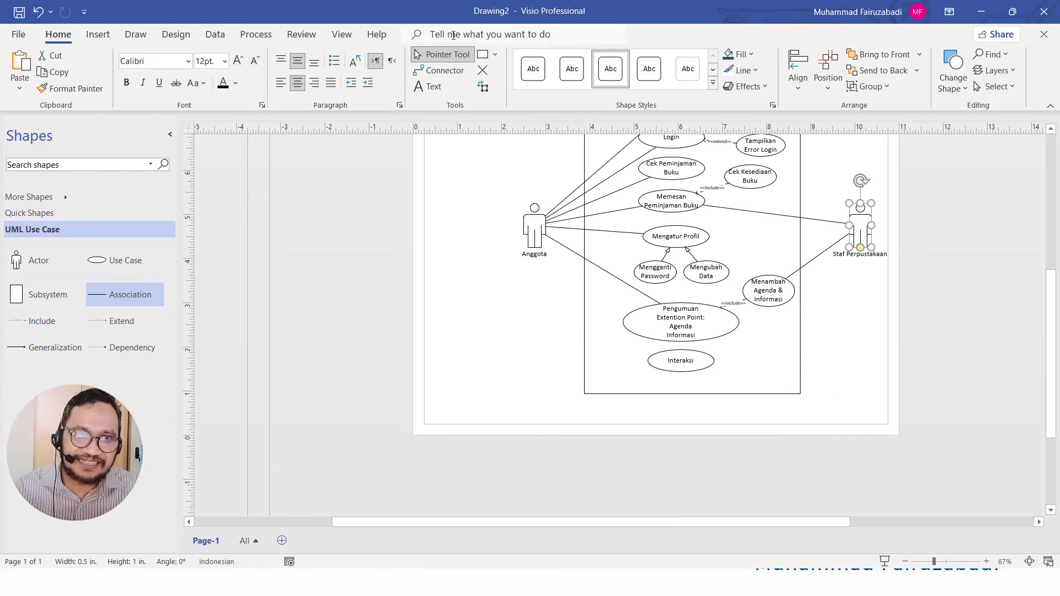
left_click(442, 71)
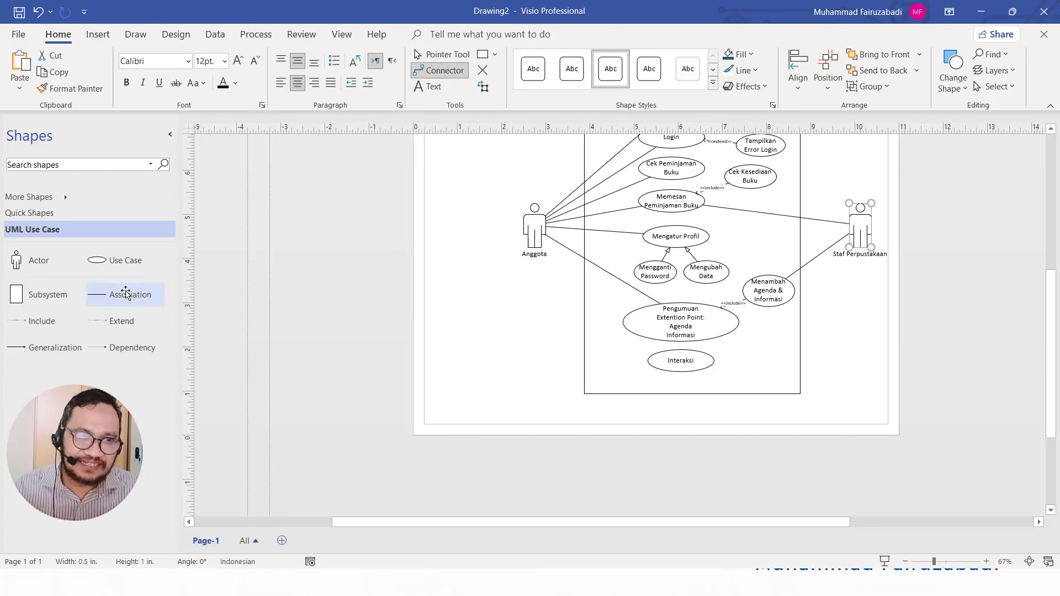
mouse_move(100, 301)
left_mouse_down()
mouse_move(541, 251)
mouse_move(528, 238)
mouse_move(572, 316)
mouse_move(640, 369)
mouse_move(650, 365)
left_mouse_up()
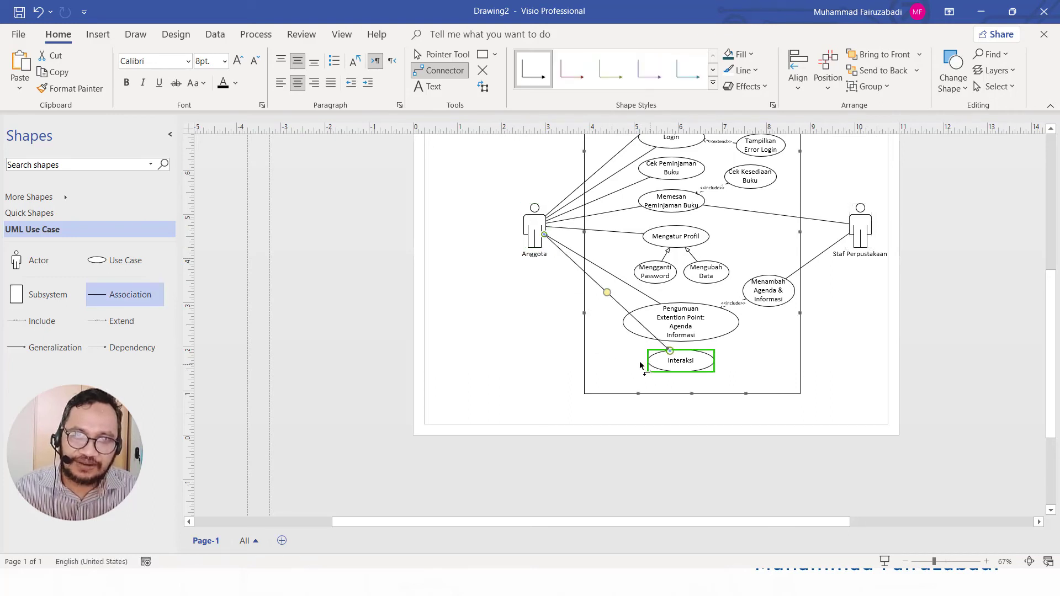
Step: Move the Anggota actor further down, level with the Menambah Agenda & Informasi use case, and deselect it
left_click(440, 54)
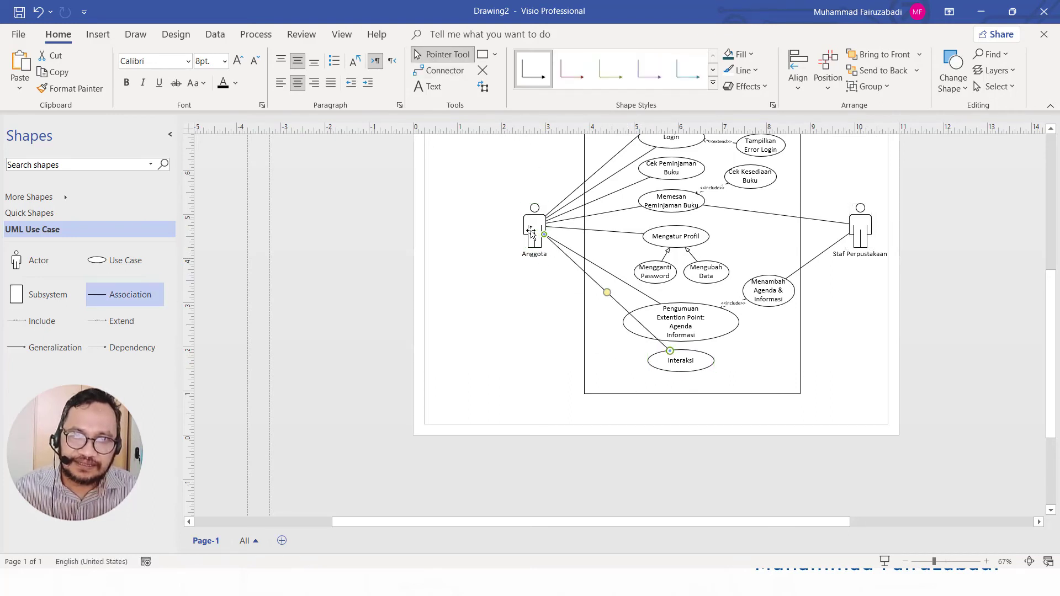
left_click_drag(531, 231, 530, 302)
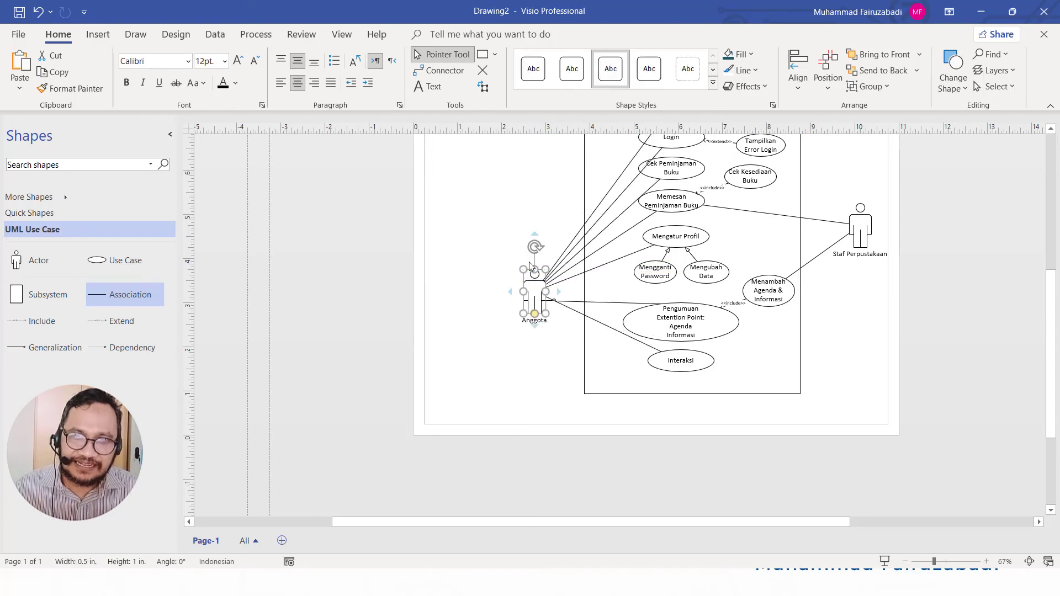
scroll(516, 254, "up", 1)
left_click(504, 244)
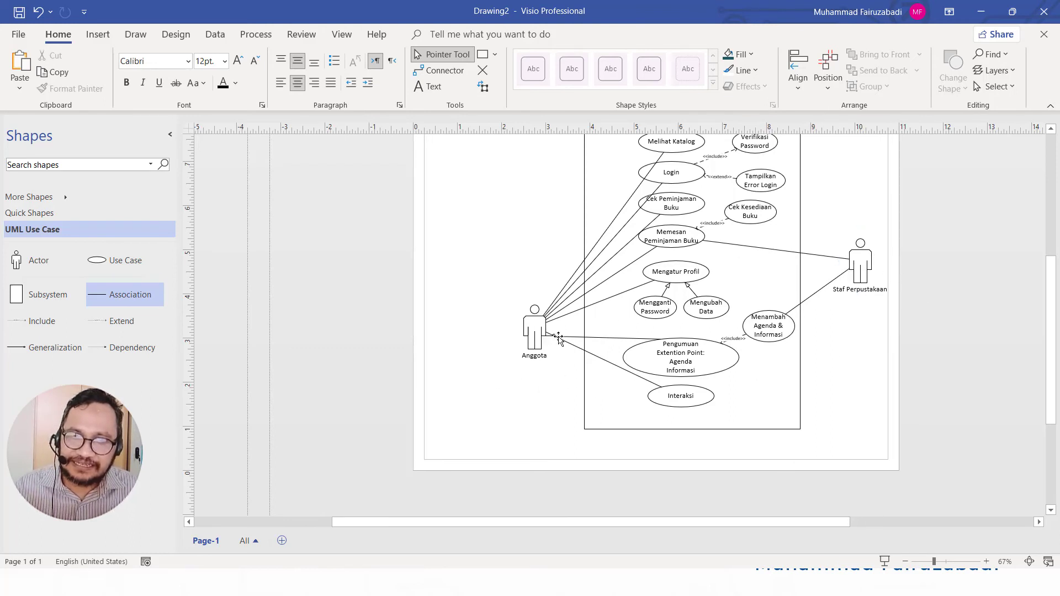
Step: Reattach the Anggota end of the Pengumuan association higher on the actor so it no longer crosses the Interaksi line
left_click(575, 337)
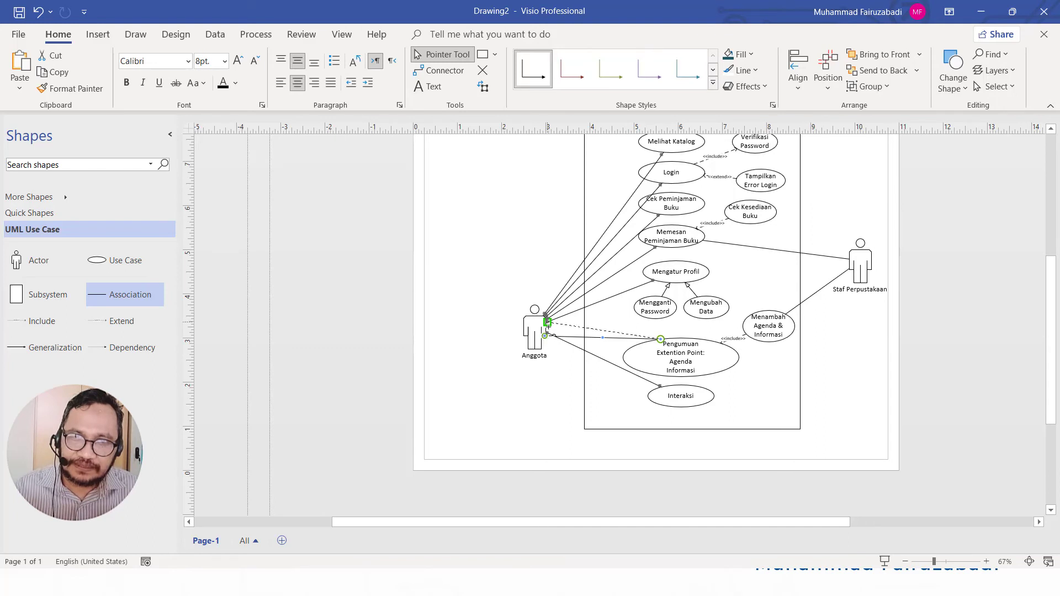
left_click_drag(547, 323, 547, 322)
left_click(545, 391)
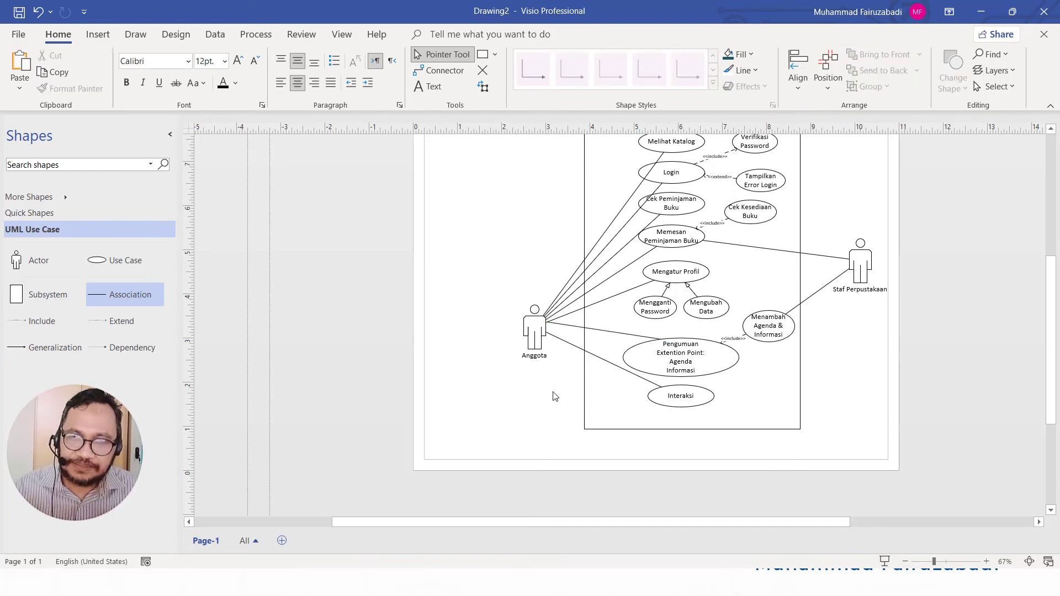
scroll(643, 364, "up", 1)
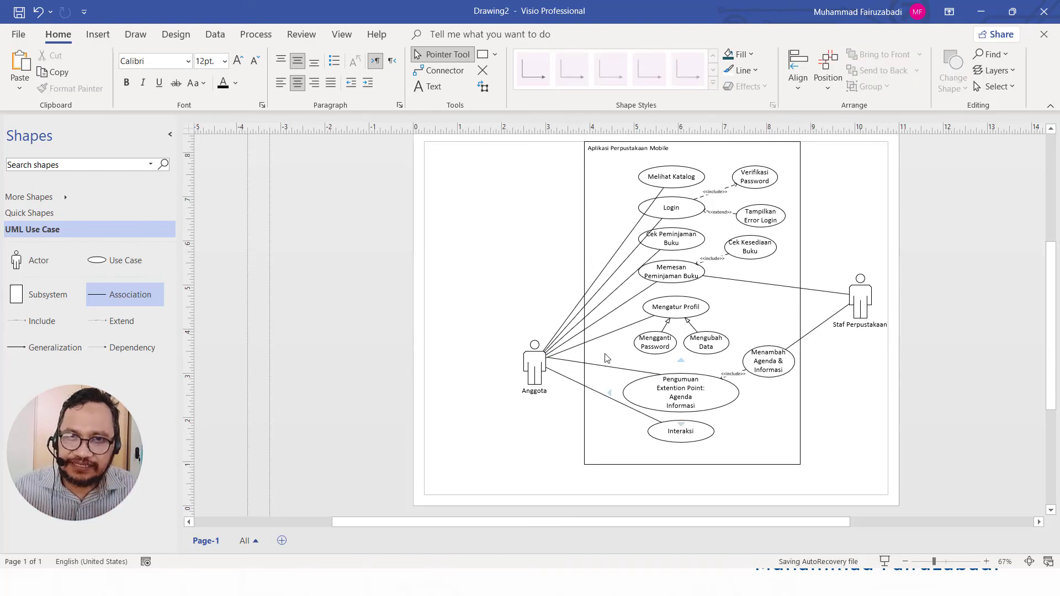
Step: Move the Anggota actor up, level with the Memesan Peminjaman Buku use case, and narrow the Pengumuan use case
left_click_drag(542, 361, 525, 276)
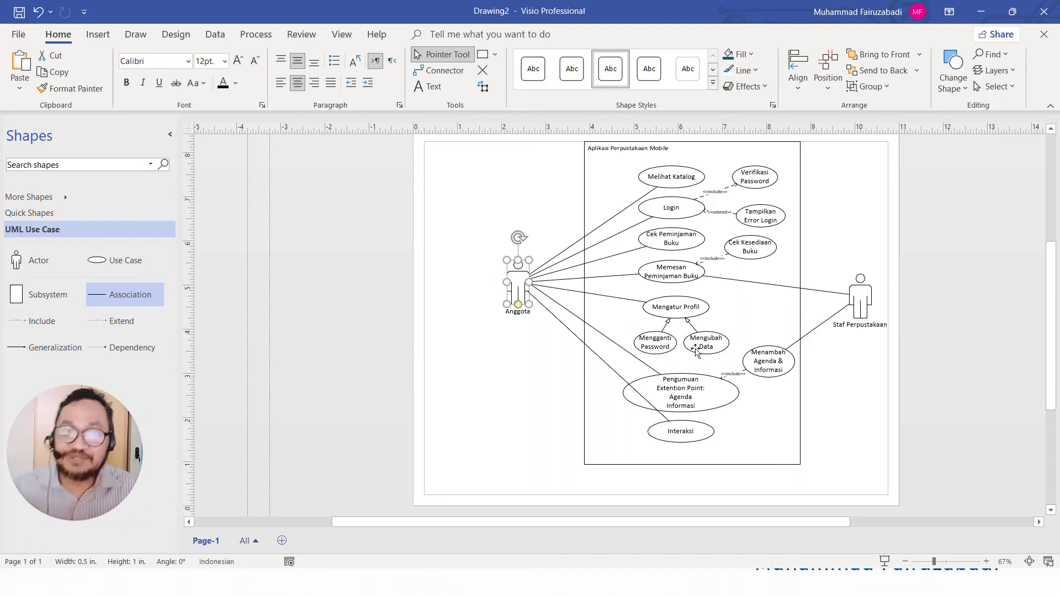
left_click(640, 392)
left_click_drag(625, 391, 655, 392)
Step: Reposition use cases: Mengubah Data closer beneath Mengatur Profil, Interaksi lower and further left, and Menambah Agenda & Informasi up beside Mengubah Data
left_click_drag(729, 393, 712, 344)
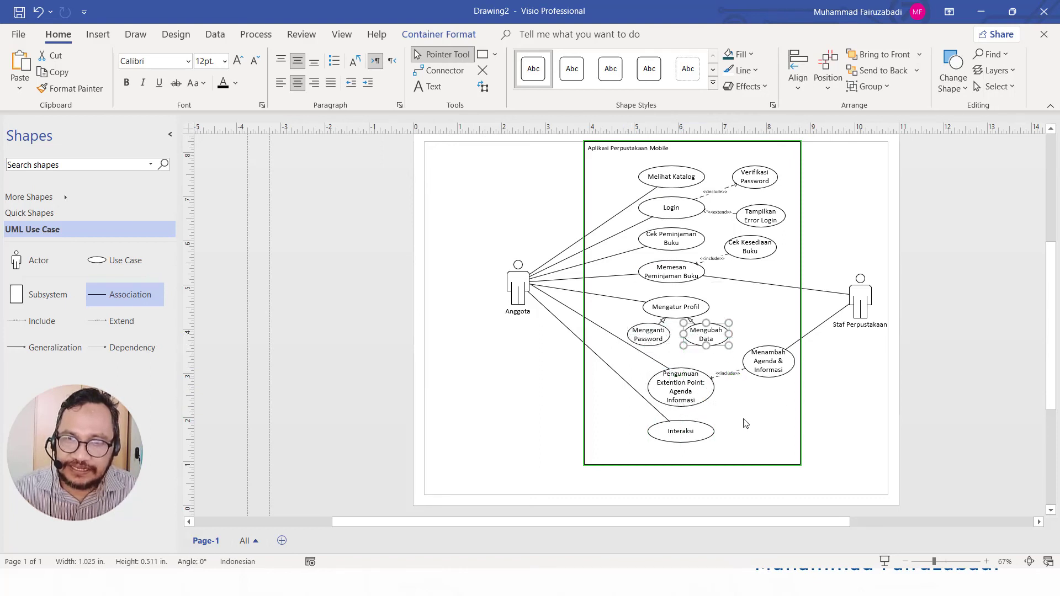
left_click_drag(705, 431, 674, 440)
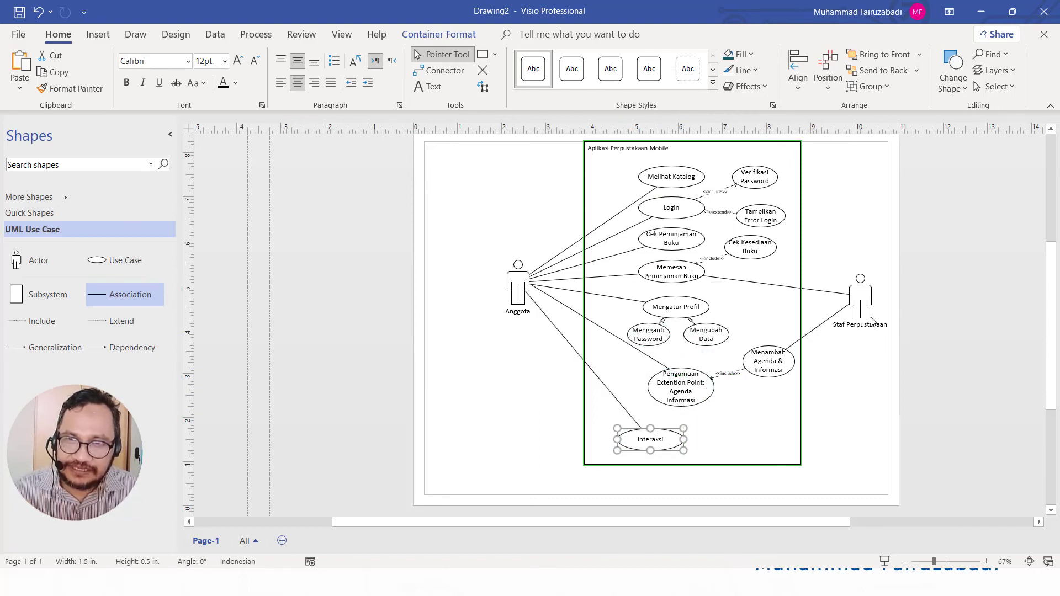
left_click_drag(772, 362, 763, 330)
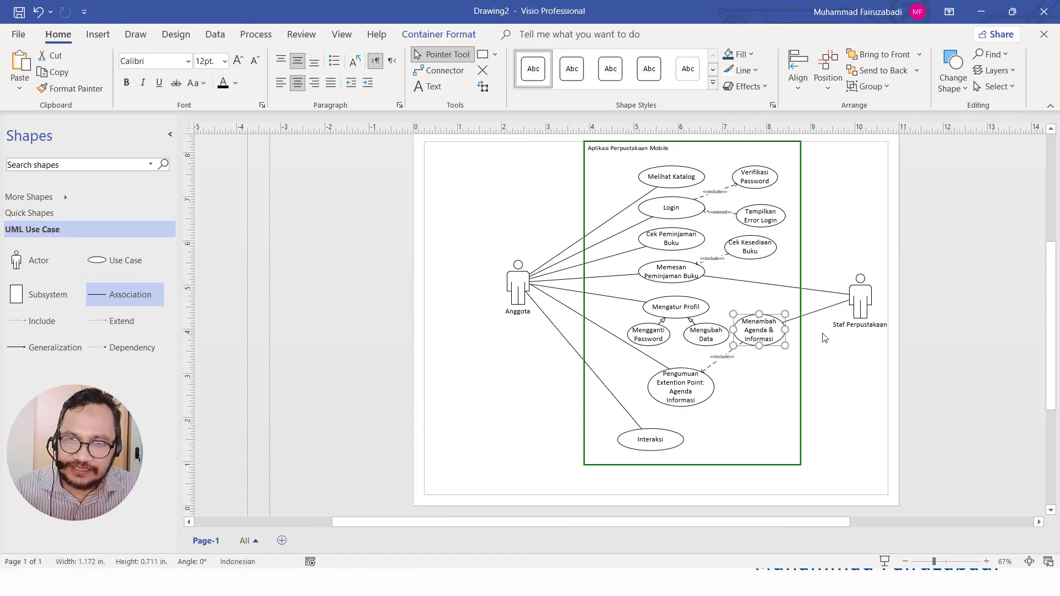
left_click(852, 304)
left_click(830, 379)
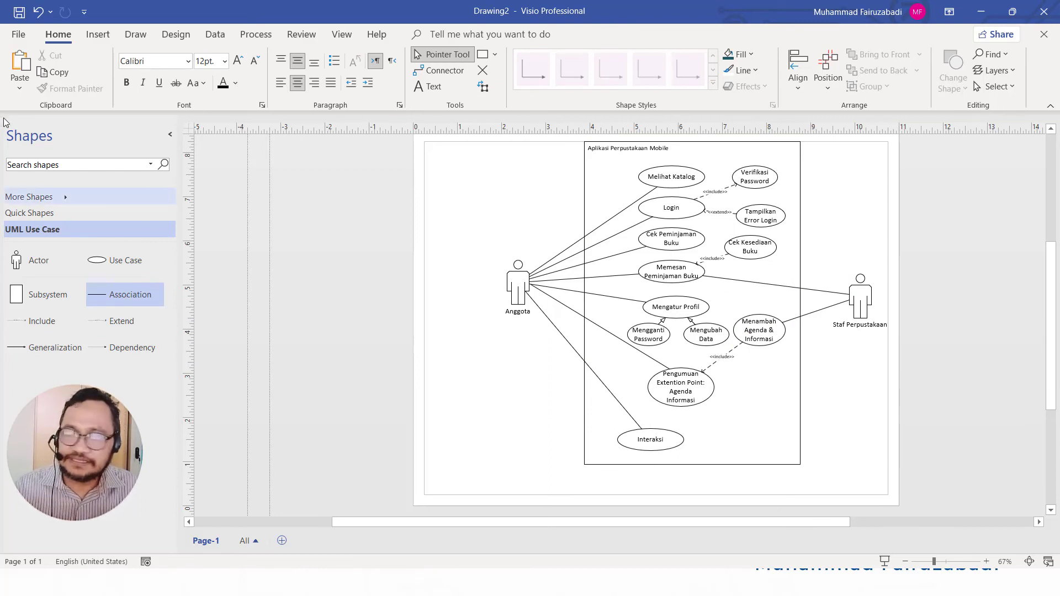
Step: Draw an Association from the Staf Perpustakaan actor to the Interaksi use case
left_click(442, 73)
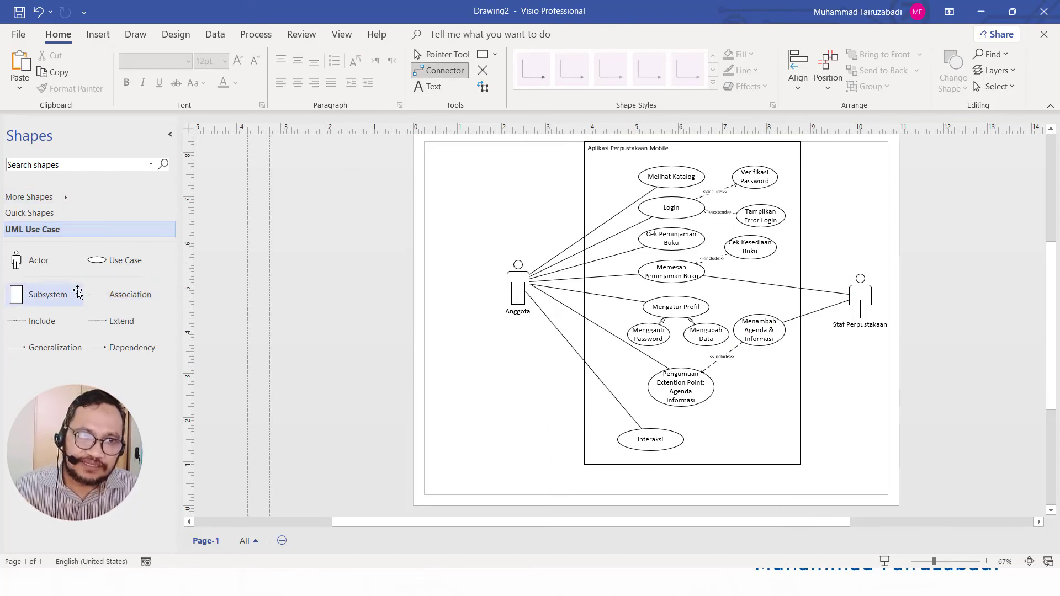
left_click(124, 294)
mouse_move(862, 306)
left_mouse_down()
mouse_move(717, 436)
mouse_move(665, 429)
left_mouse_up()
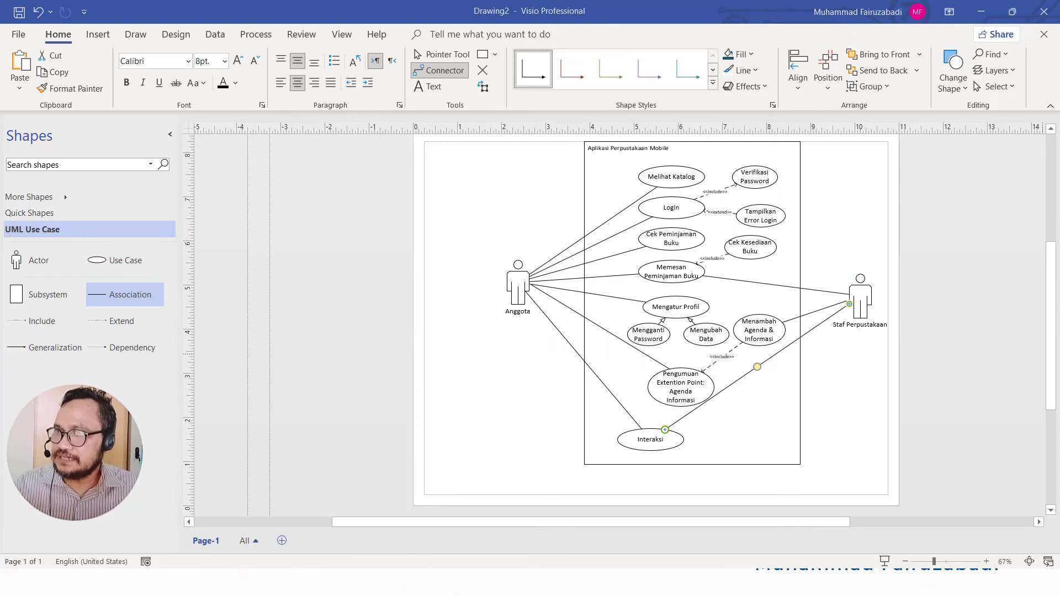
scroll(723, 313, "down", 2)
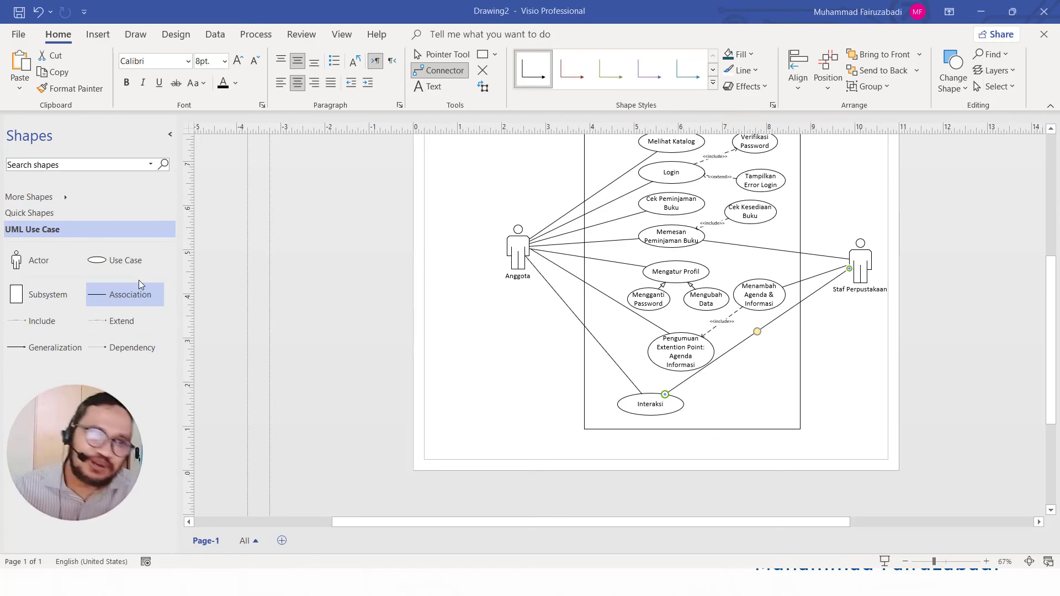
left_click_drag(127, 260, 737, 396)
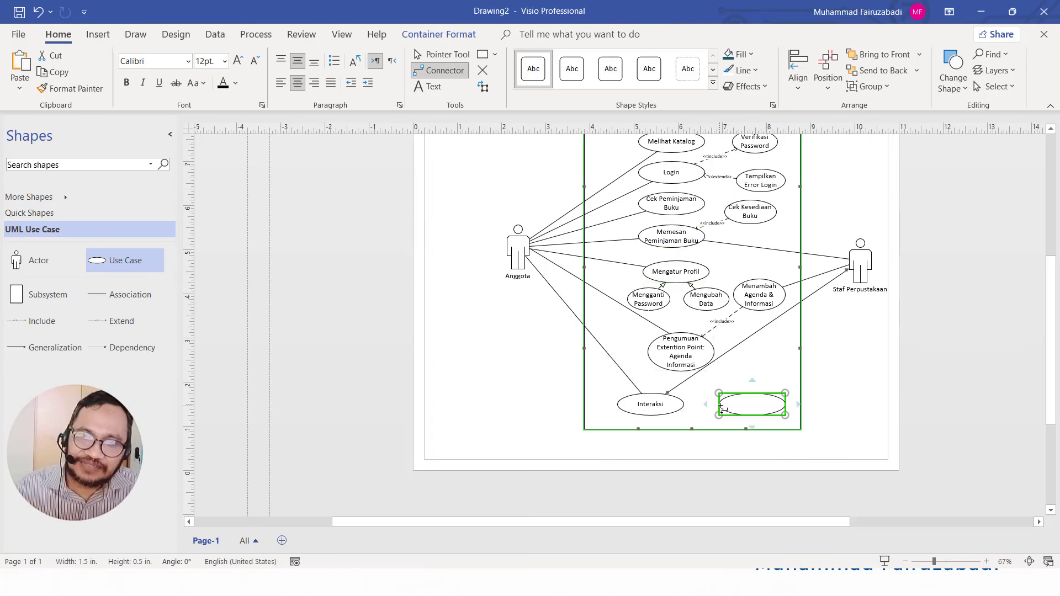
left_click_drag(722, 408, 668, 403)
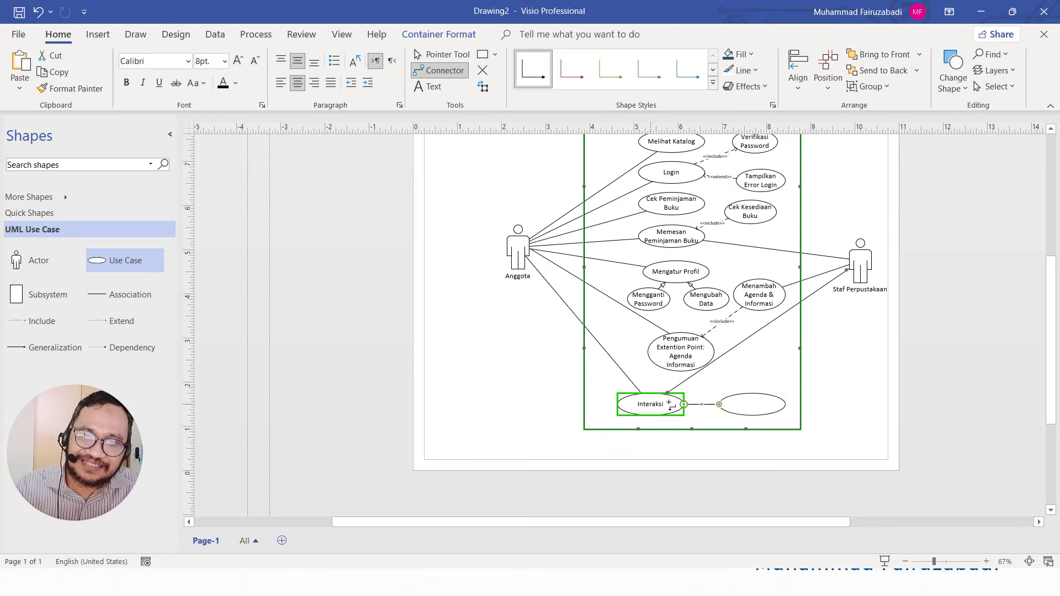
left_click(442, 54)
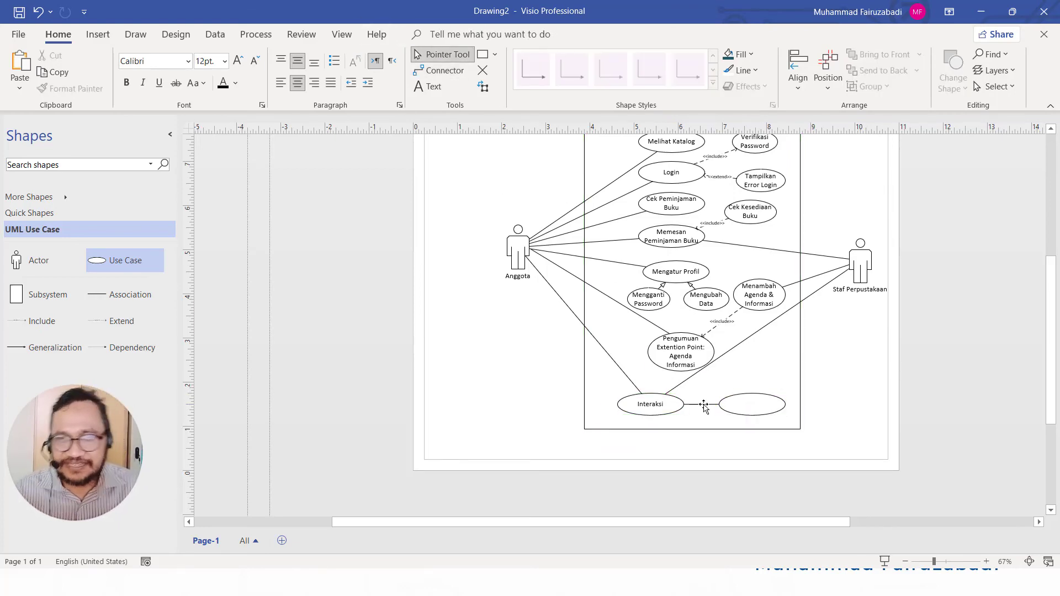
scroll(703, 404, "up", 3)
left_click(782, 374)
scroll(782, 374, "down", 3)
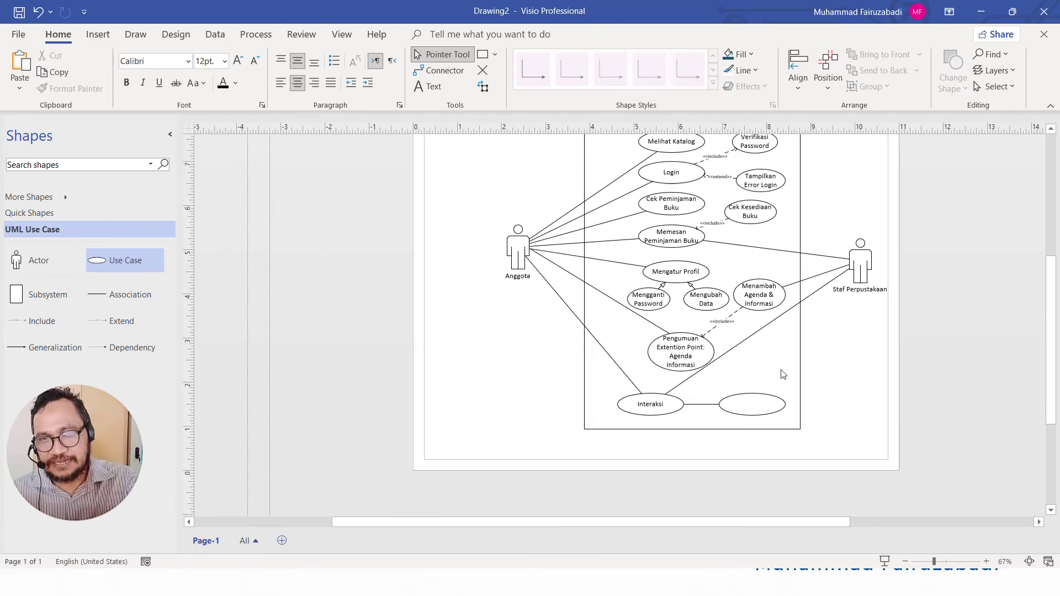
left_click(765, 403)
key("Delete")
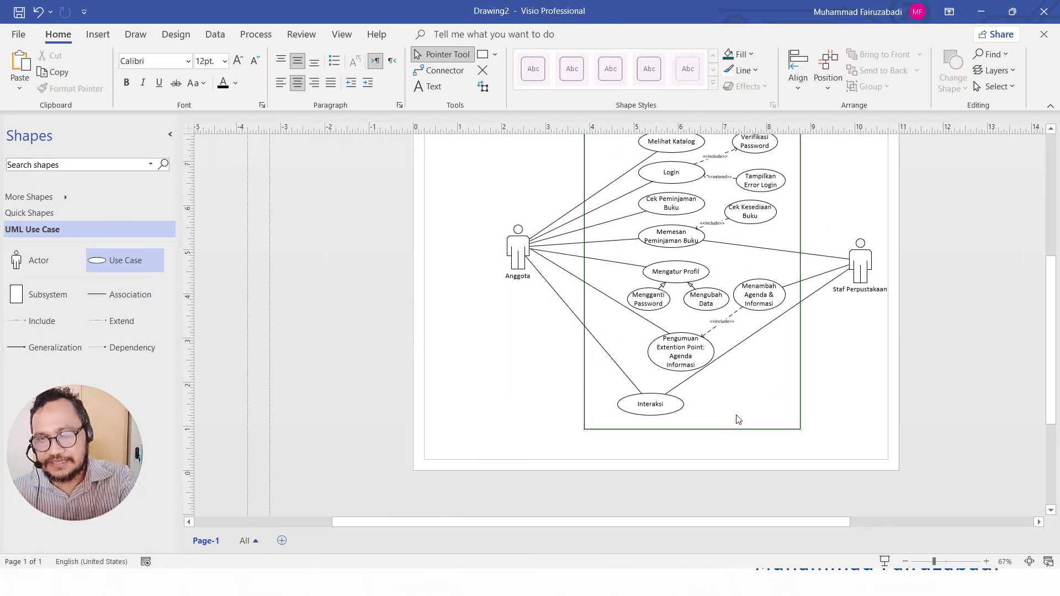
Step: Add an Actor below and to the left of Anggota and label it Mahasiswa
scroll(688, 369, "up", 3)
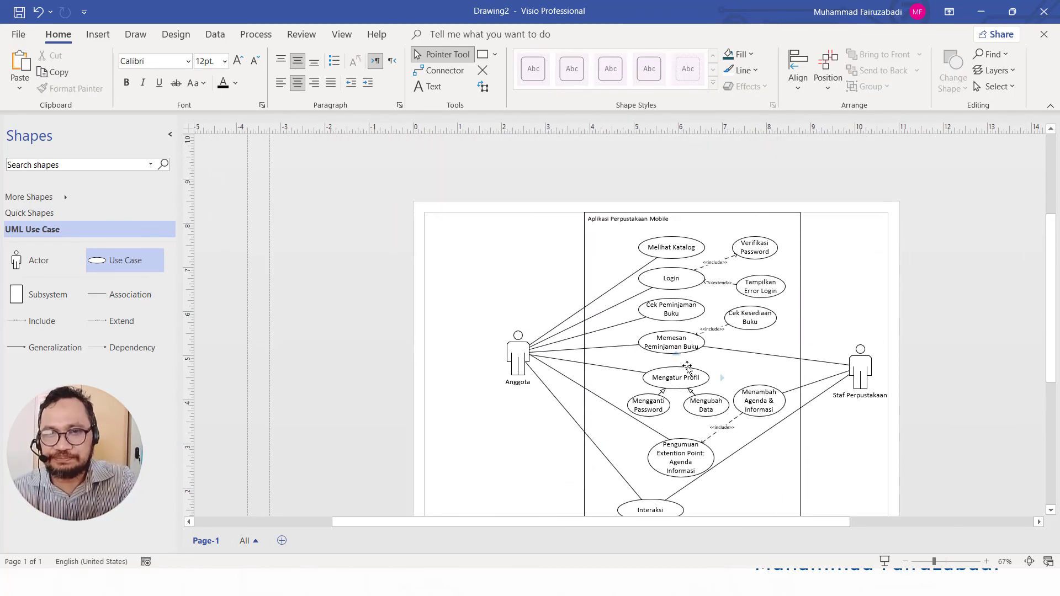
scroll(687, 369, "down", 2)
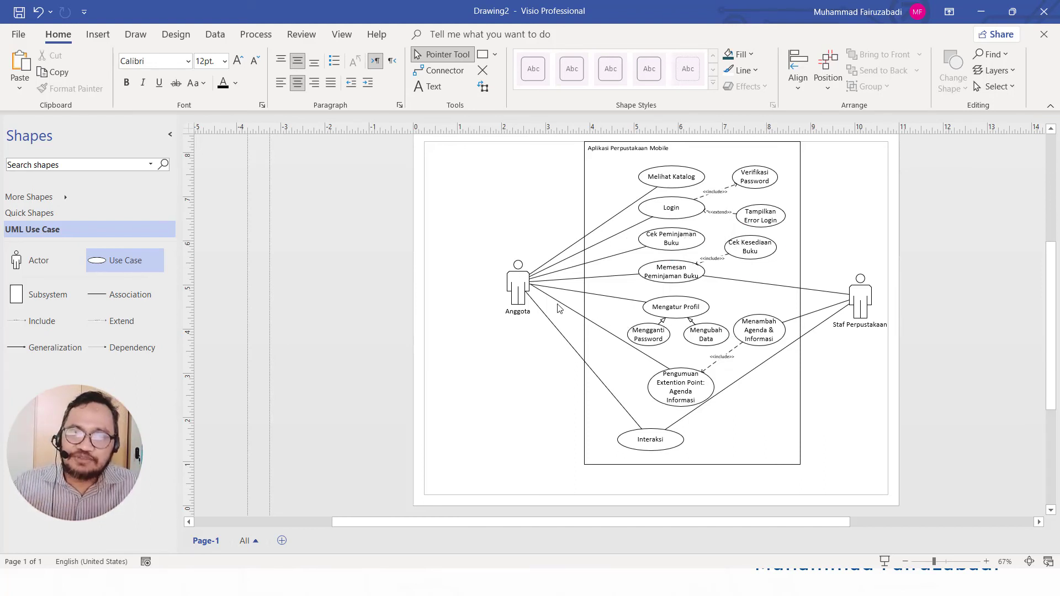
left_click(512, 289)
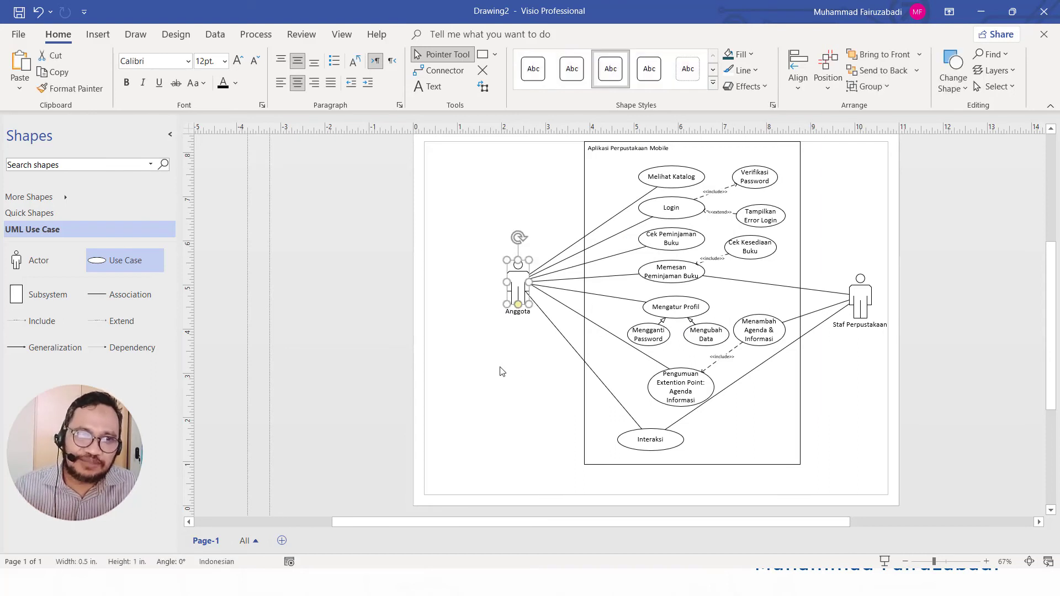
left_click_drag(34, 260, 489, 360)
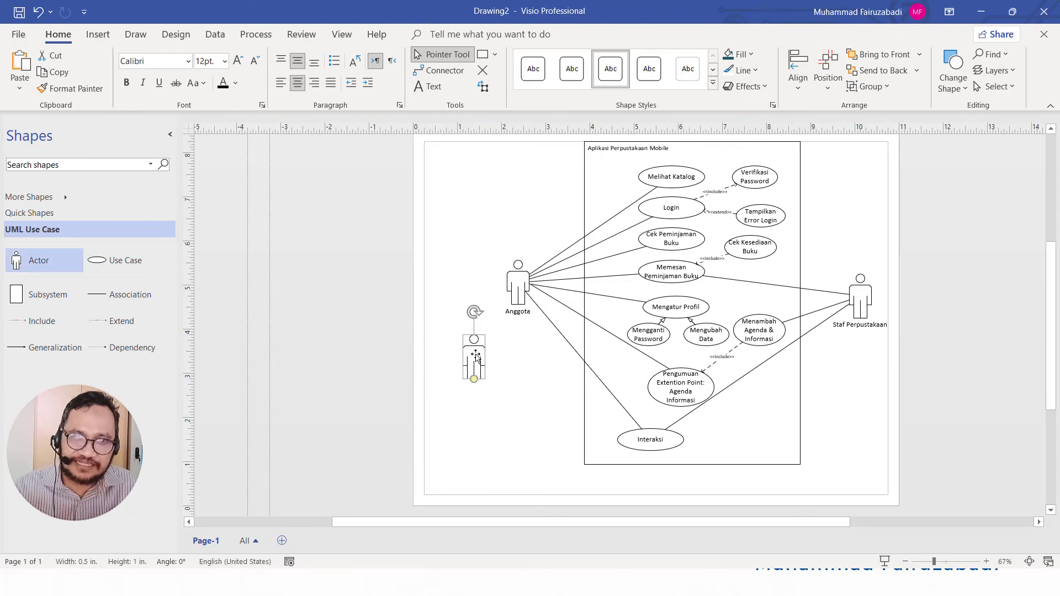
type("Mahas")
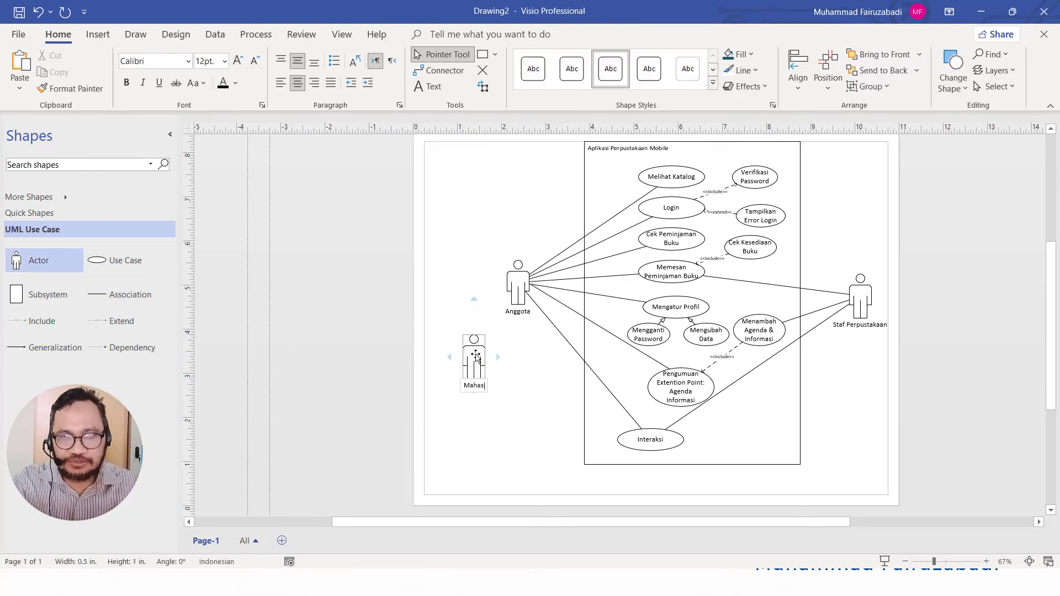
type("iswa")
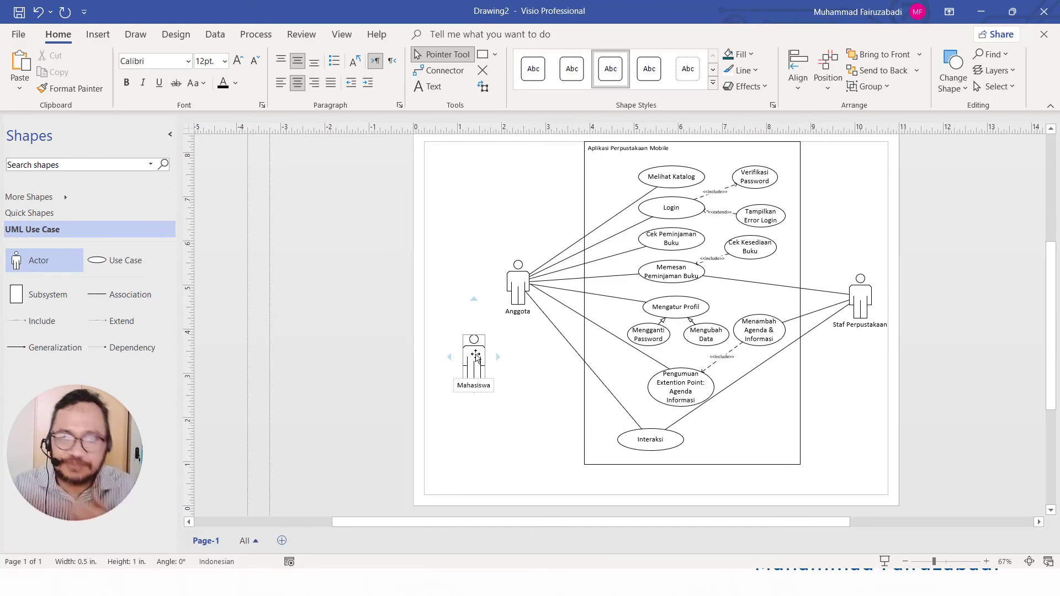
left_click(544, 374)
Step: Duplicate the Mahasiswa actor to its right, beneath Anggota, and label the copy Pegawai
left_click_drag(473, 362, 538, 370)
double_click(538, 371)
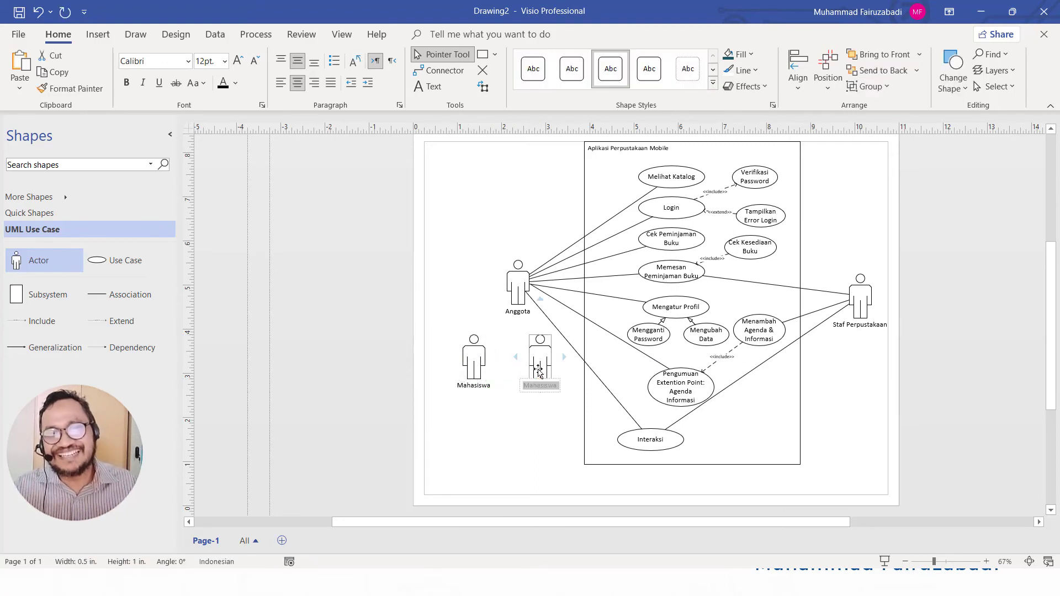
type("P")
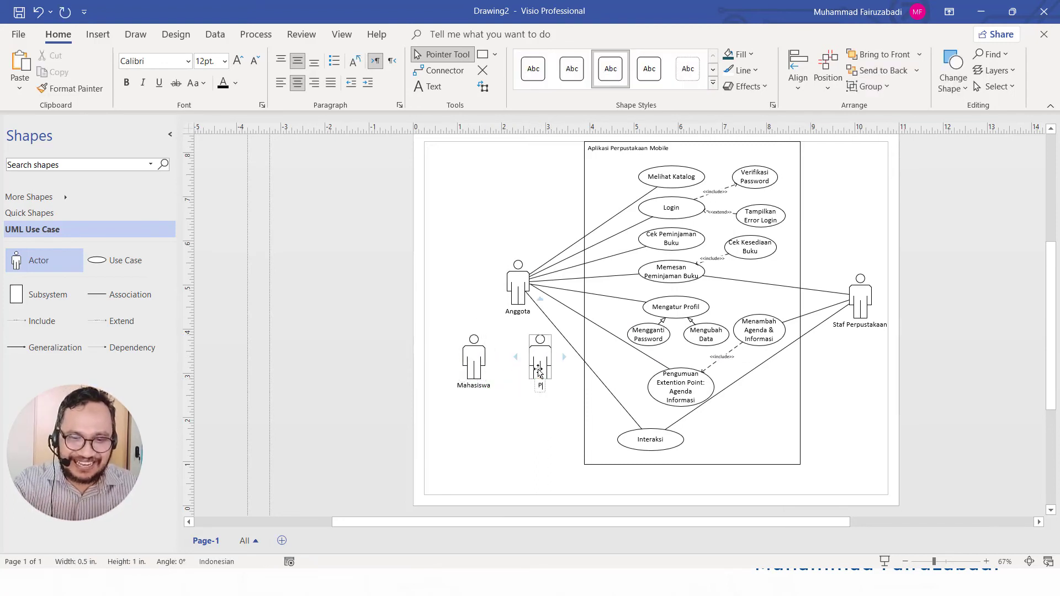
type("ega")
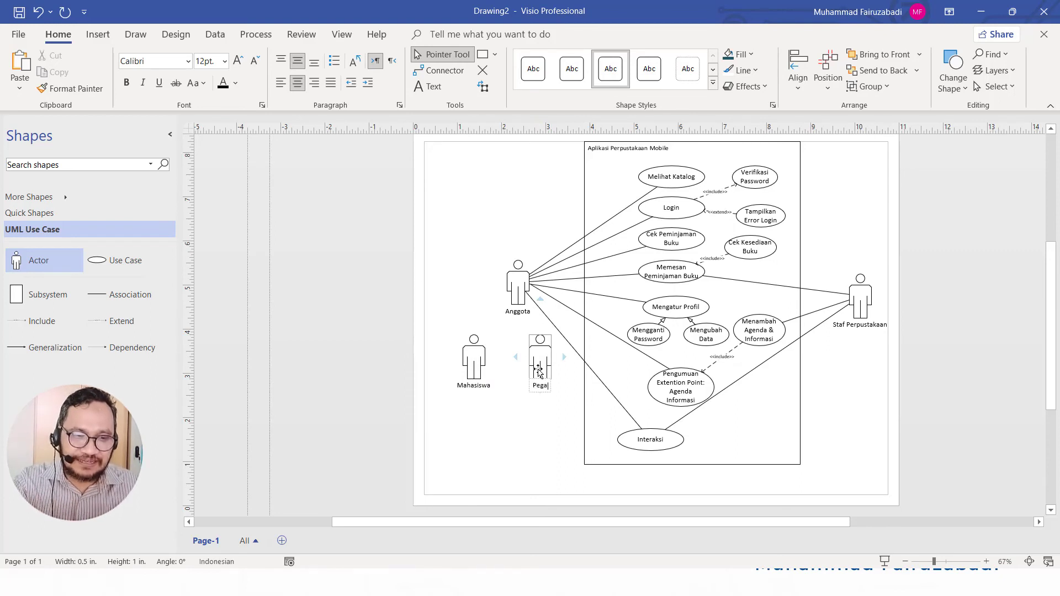
type("wai")
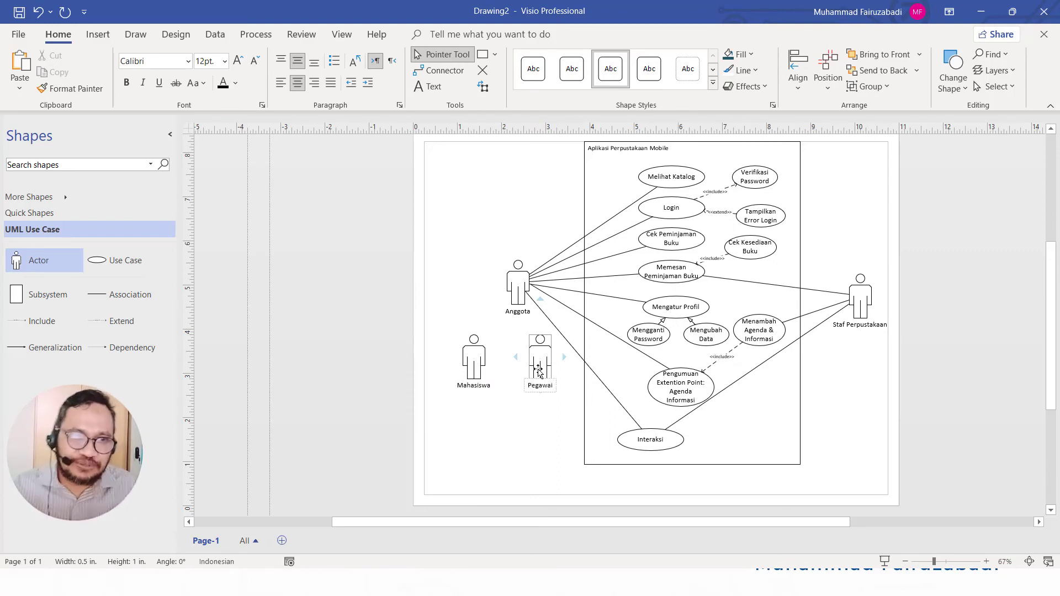
left_click(400, 412)
Step: Draw Generalization connectors from the Mahasiswa and Pegawai actors up to the Anggota actor
left_click(44, 355)
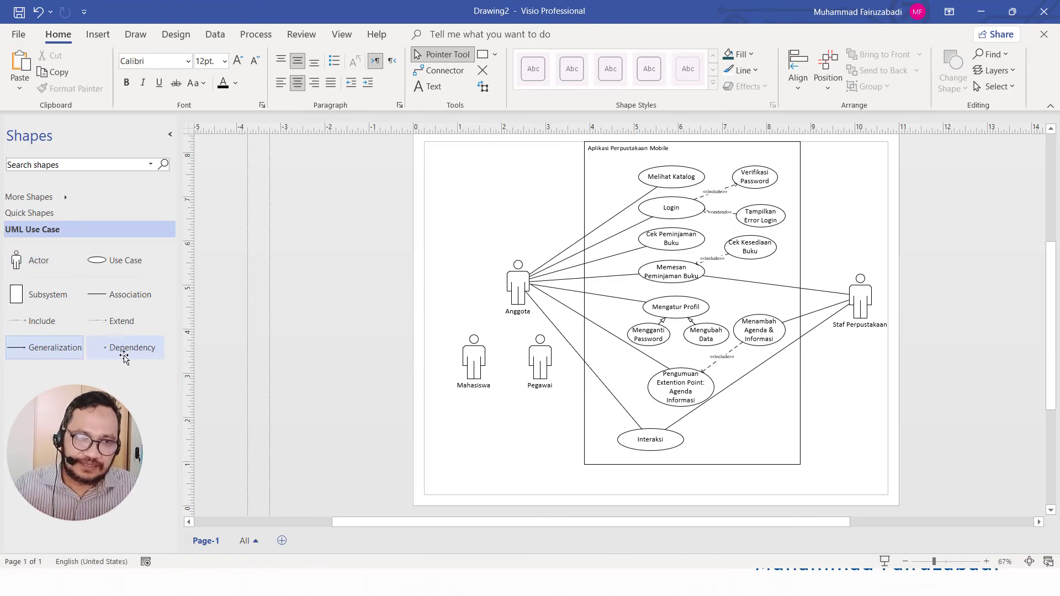
left_click(438, 70)
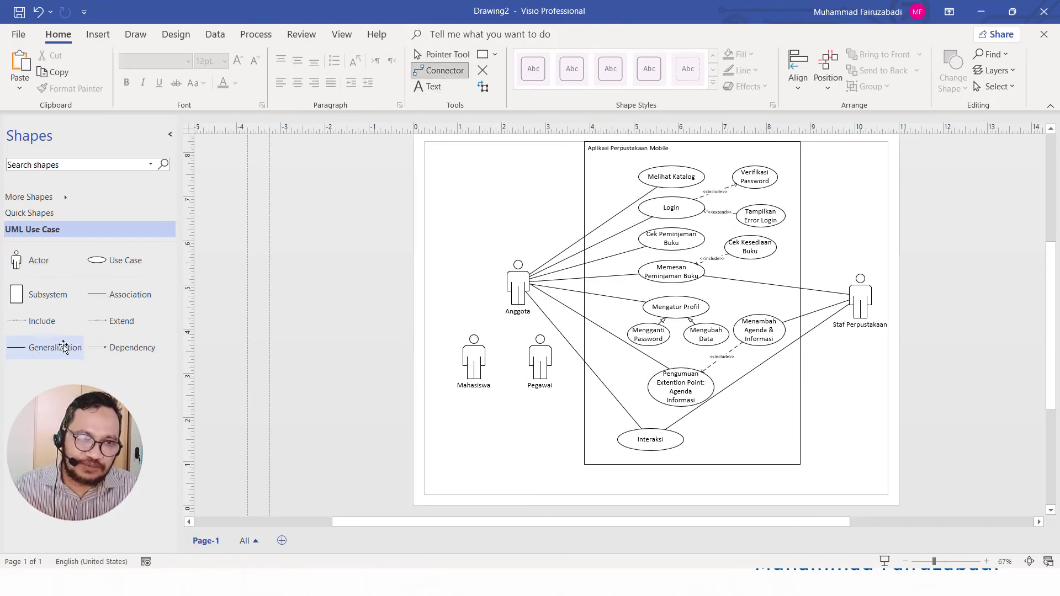
left_click_drag(474, 365, 512, 293)
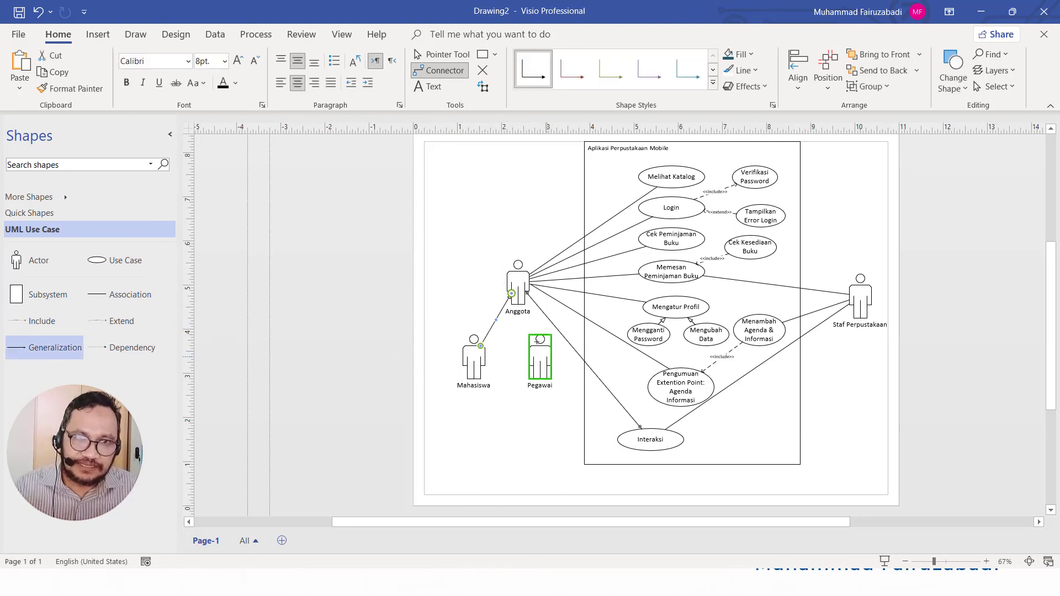
left_click_drag(537, 341, 511, 294)
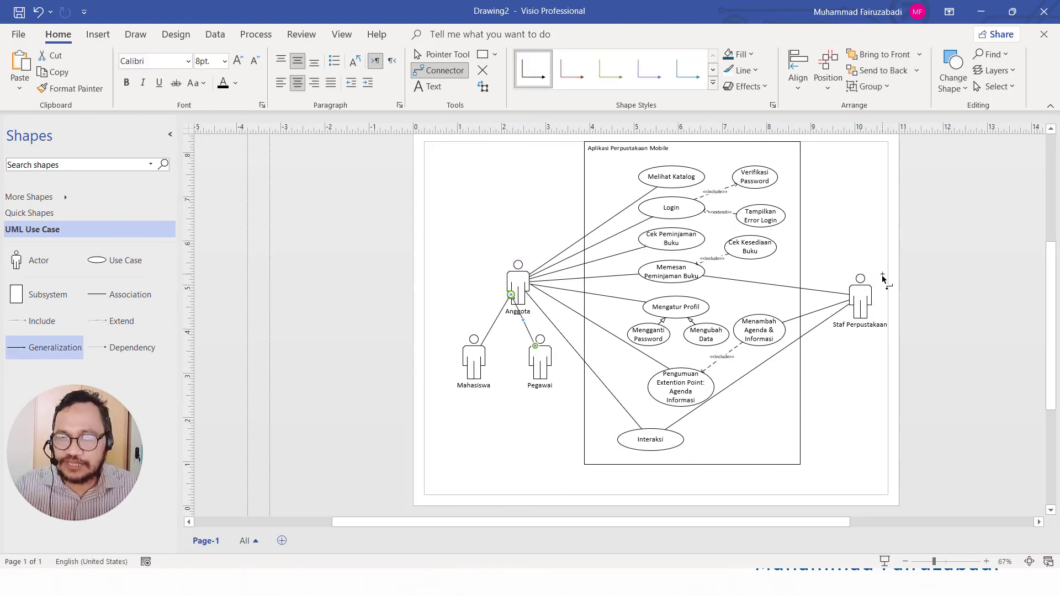
Step: Select the whole diagram and shift it slightly left on the page, leaving more room beside the Staf Perpustakaan actor
scroll(716, 298, "up", 1)
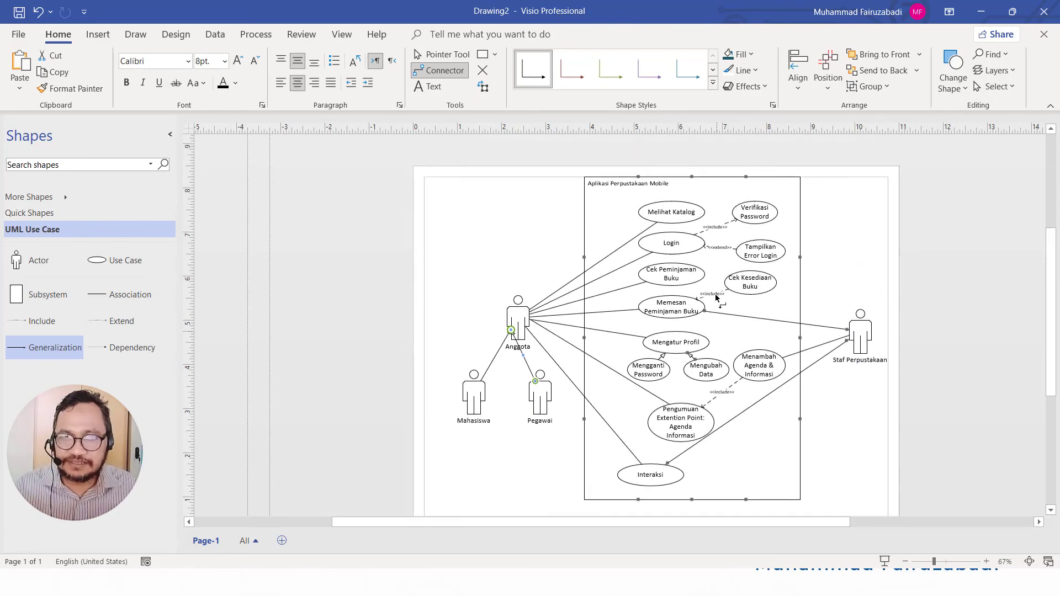
left_click(440, 54)
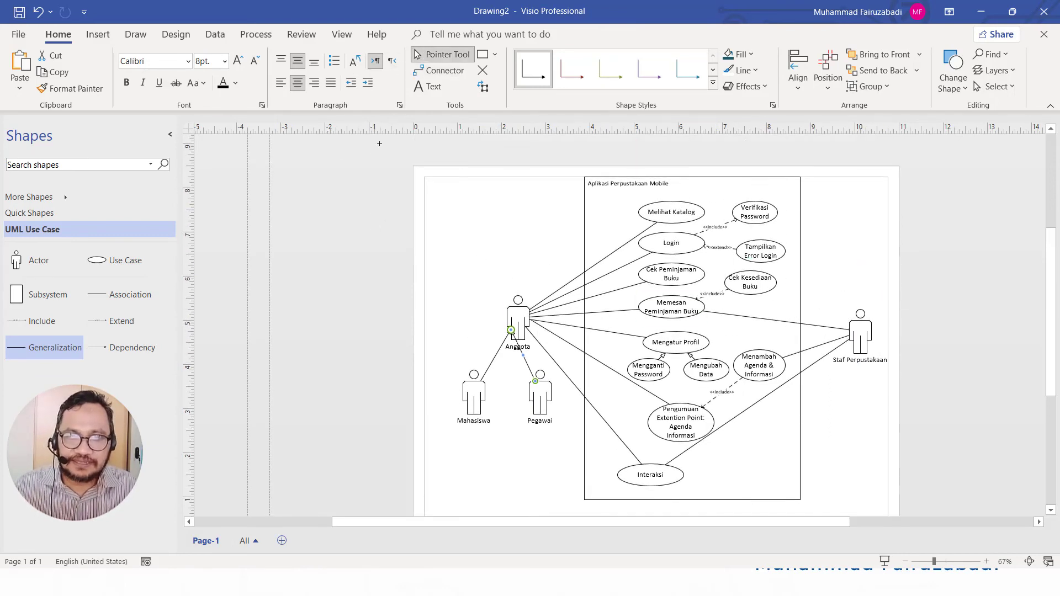
left_click_drag(380, 144, 856, 435)
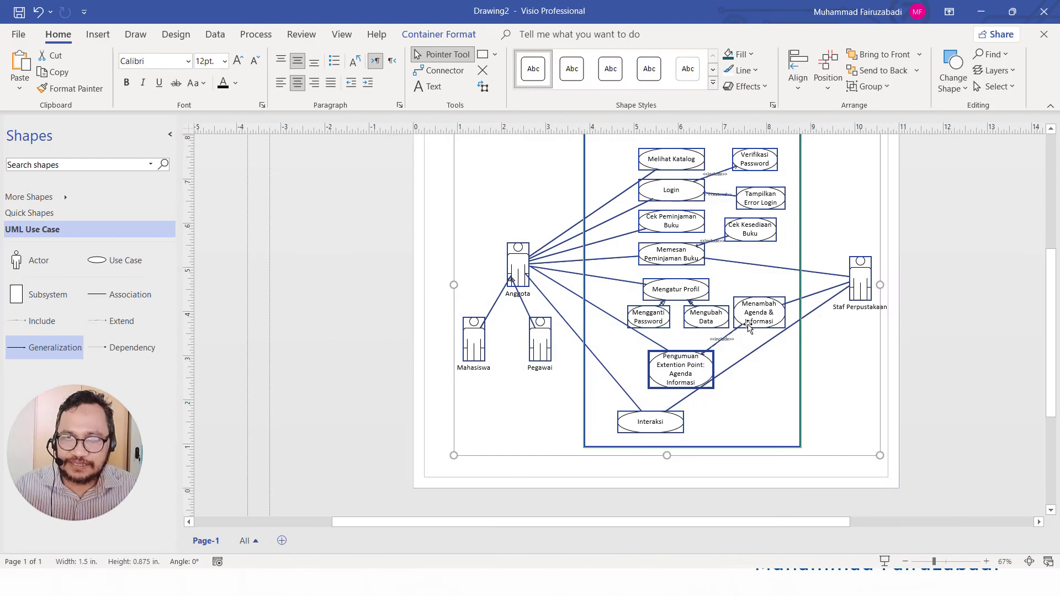
key("ctrl+z")
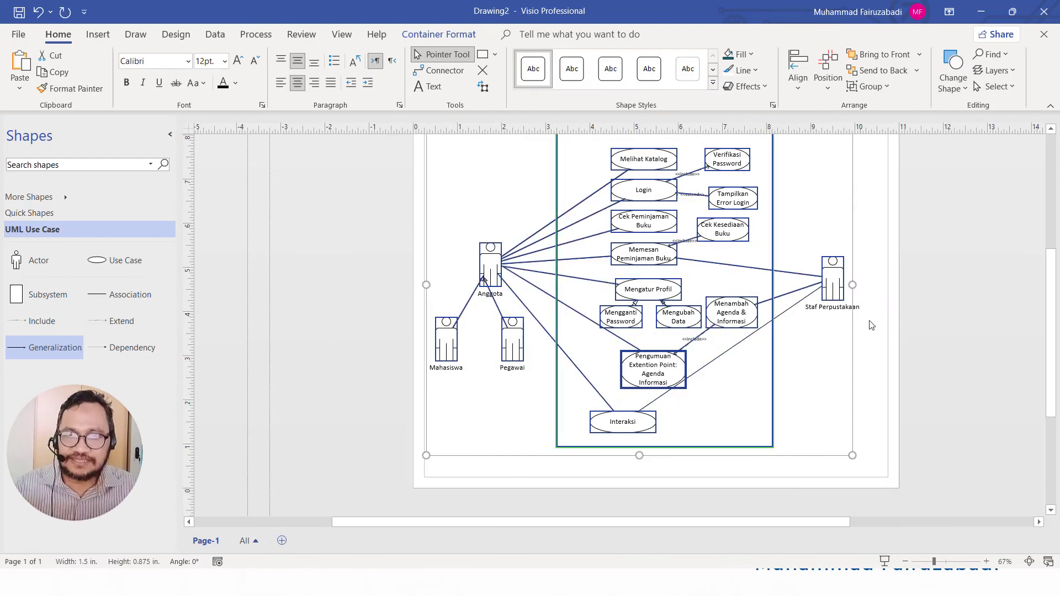
left_click(871, 325)
Step: Place three unlabelled Actor shapes in a level row beneath the Staf Perpustakaan actor and spread them apart
scroll(871, 325, "up", 1, "ctrl")
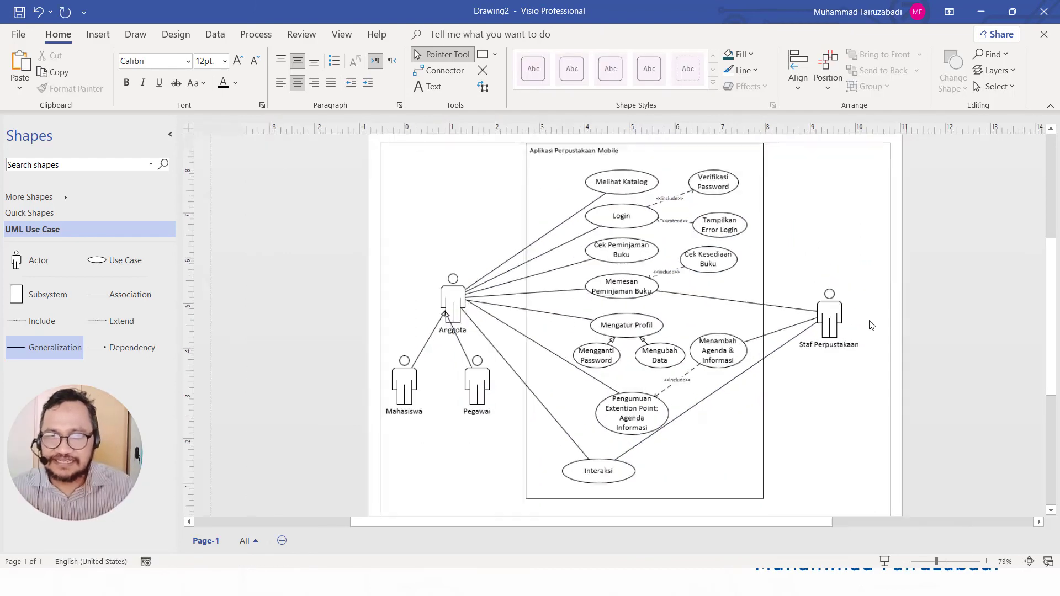
scroll(871, 325, "up", 2, "ctrl")
scroll(871, 325, "down", 1, "ctrl")
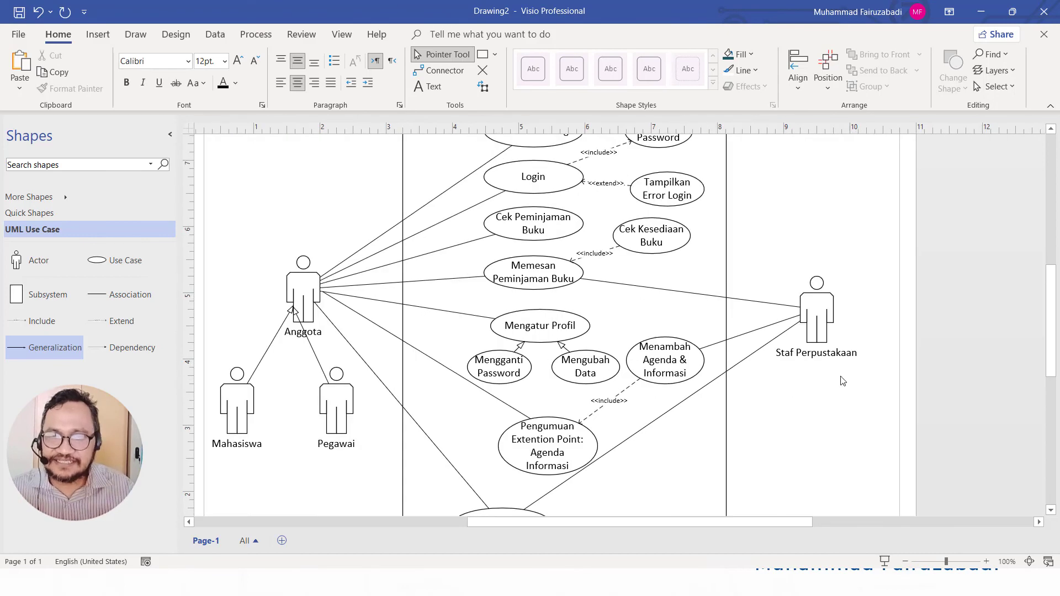
scroll(666, 385, "down", 2)
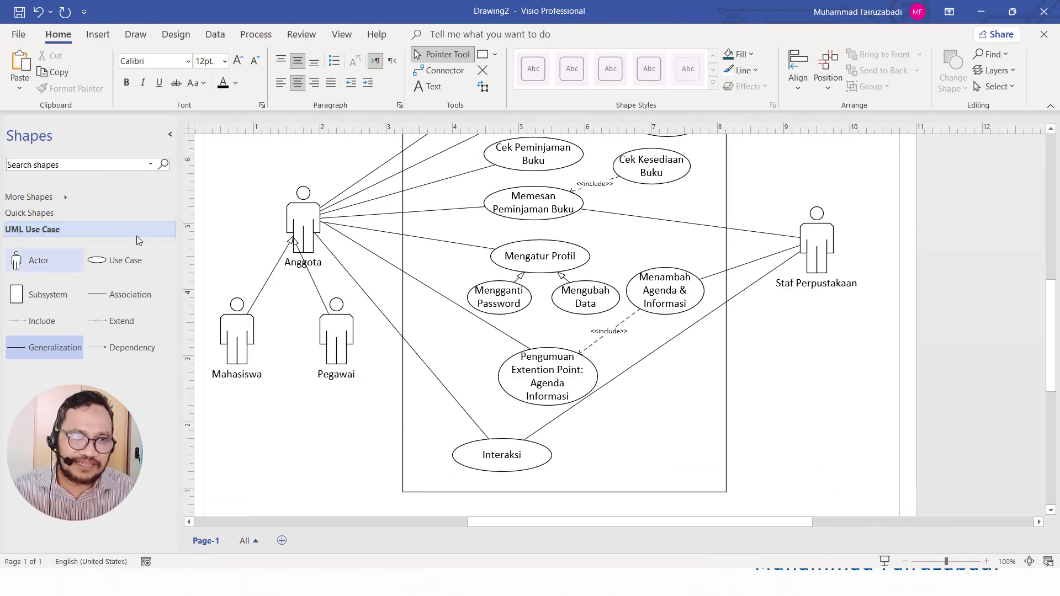
left_click_drag(56, 265, 894, 365)
left_click(845, 361, "ctrl")
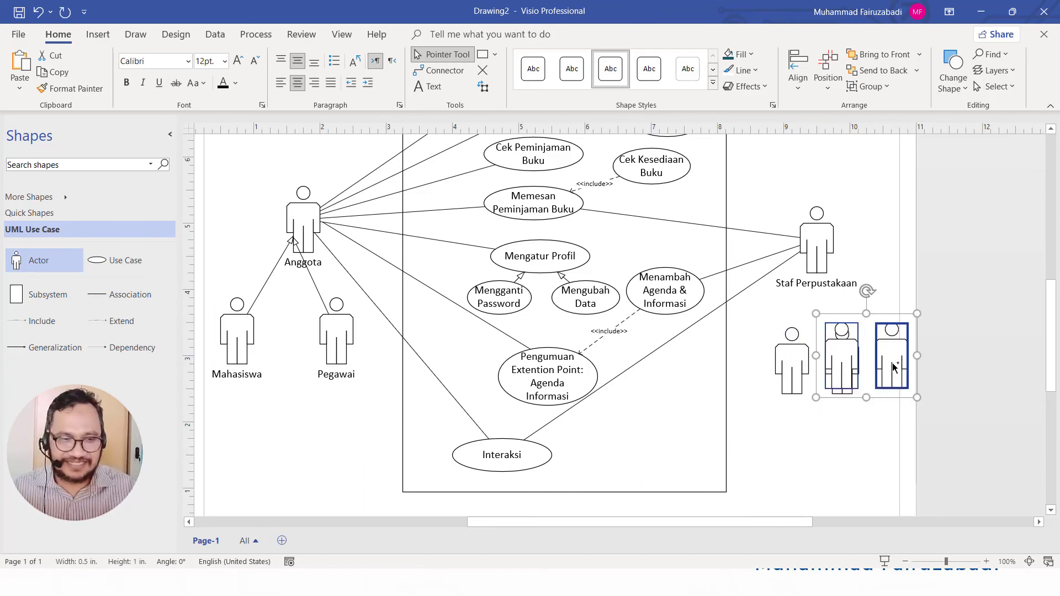
key("ctrl+z")
left_click(880, 407)
left_click_drag(794, 362, 776, 361)
left_click_drag(842, 361, 878, 365)
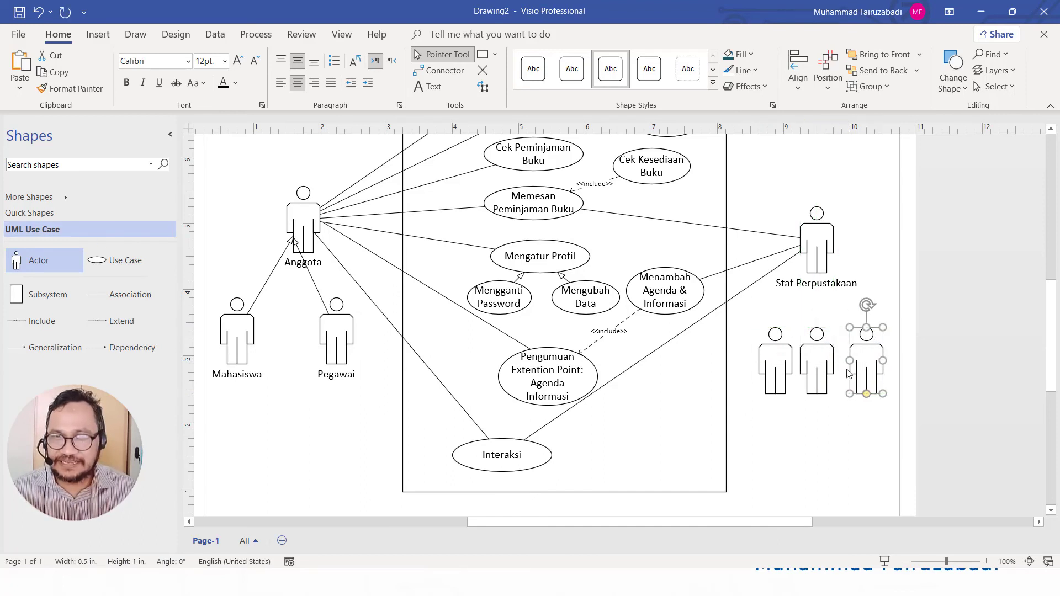
Step: Open the label of the leftmost actor in the row beneath Staf Perpustakaan for editing
double_click(787, 369)
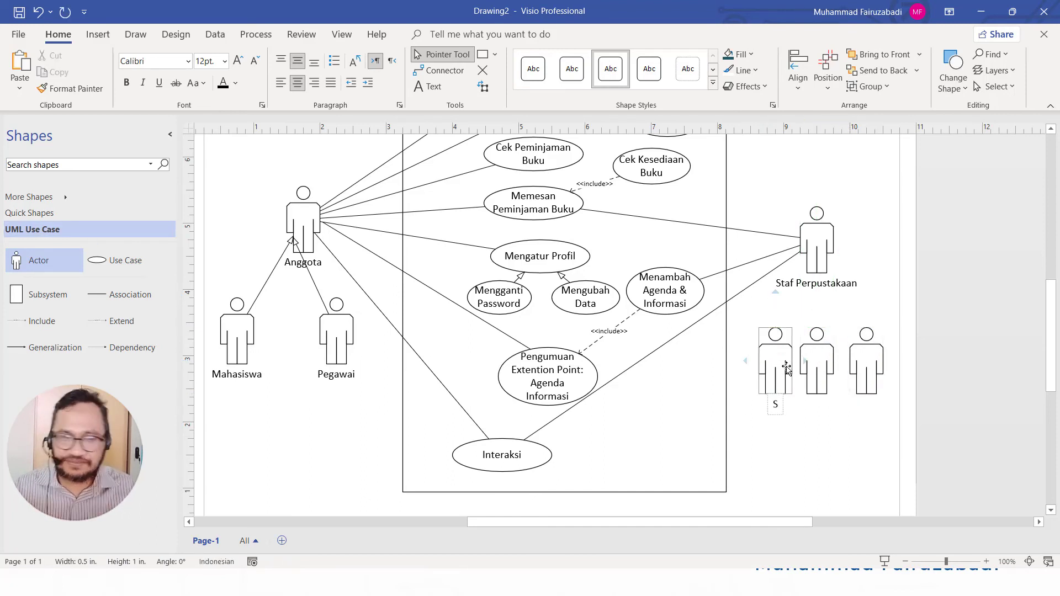